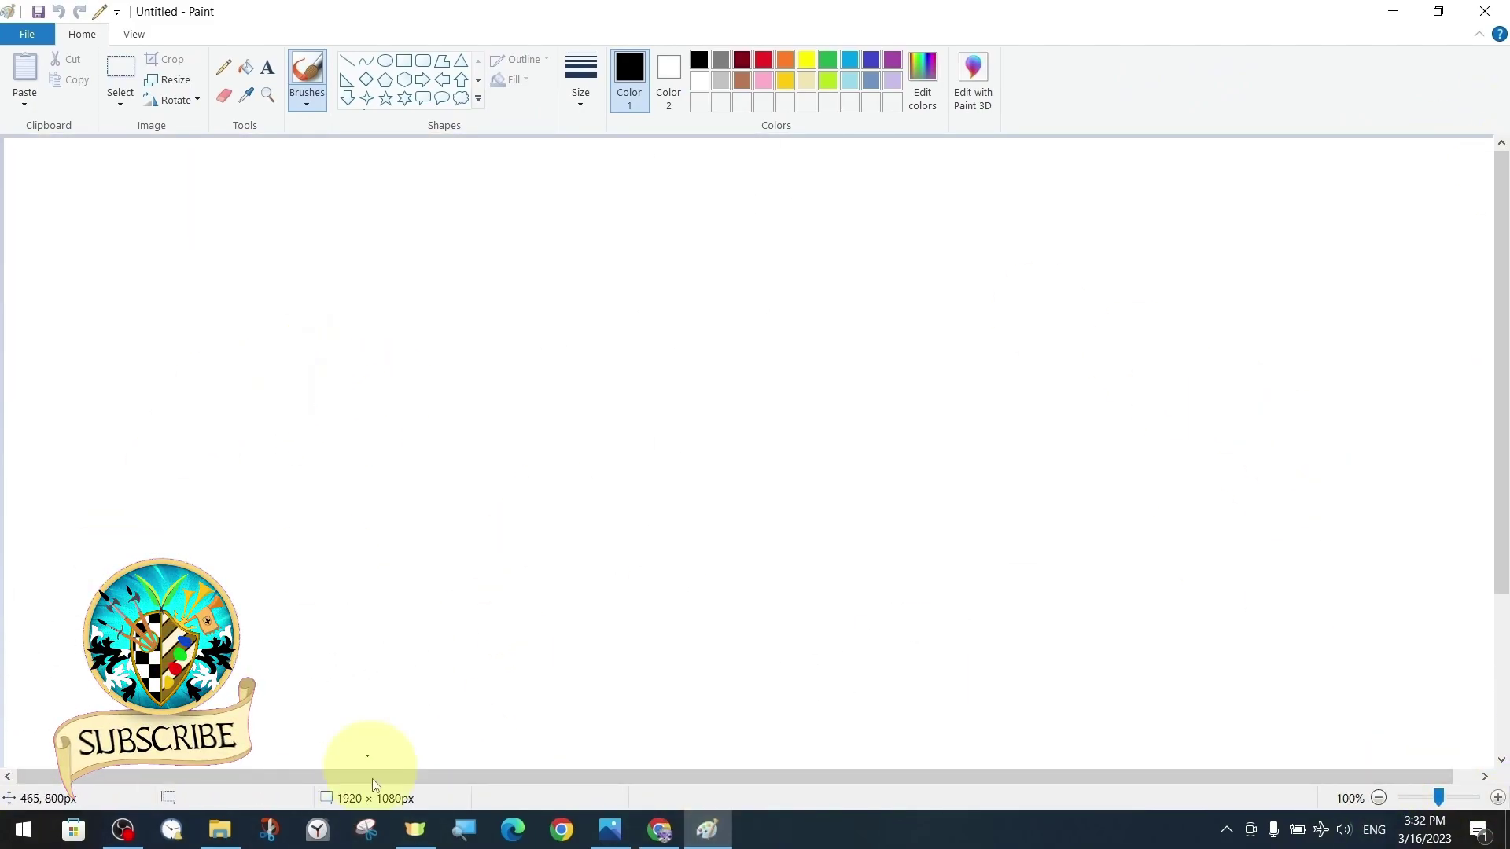
Step: Open the canvas properties and enter a new width starting with 19
double_click(397, 799)
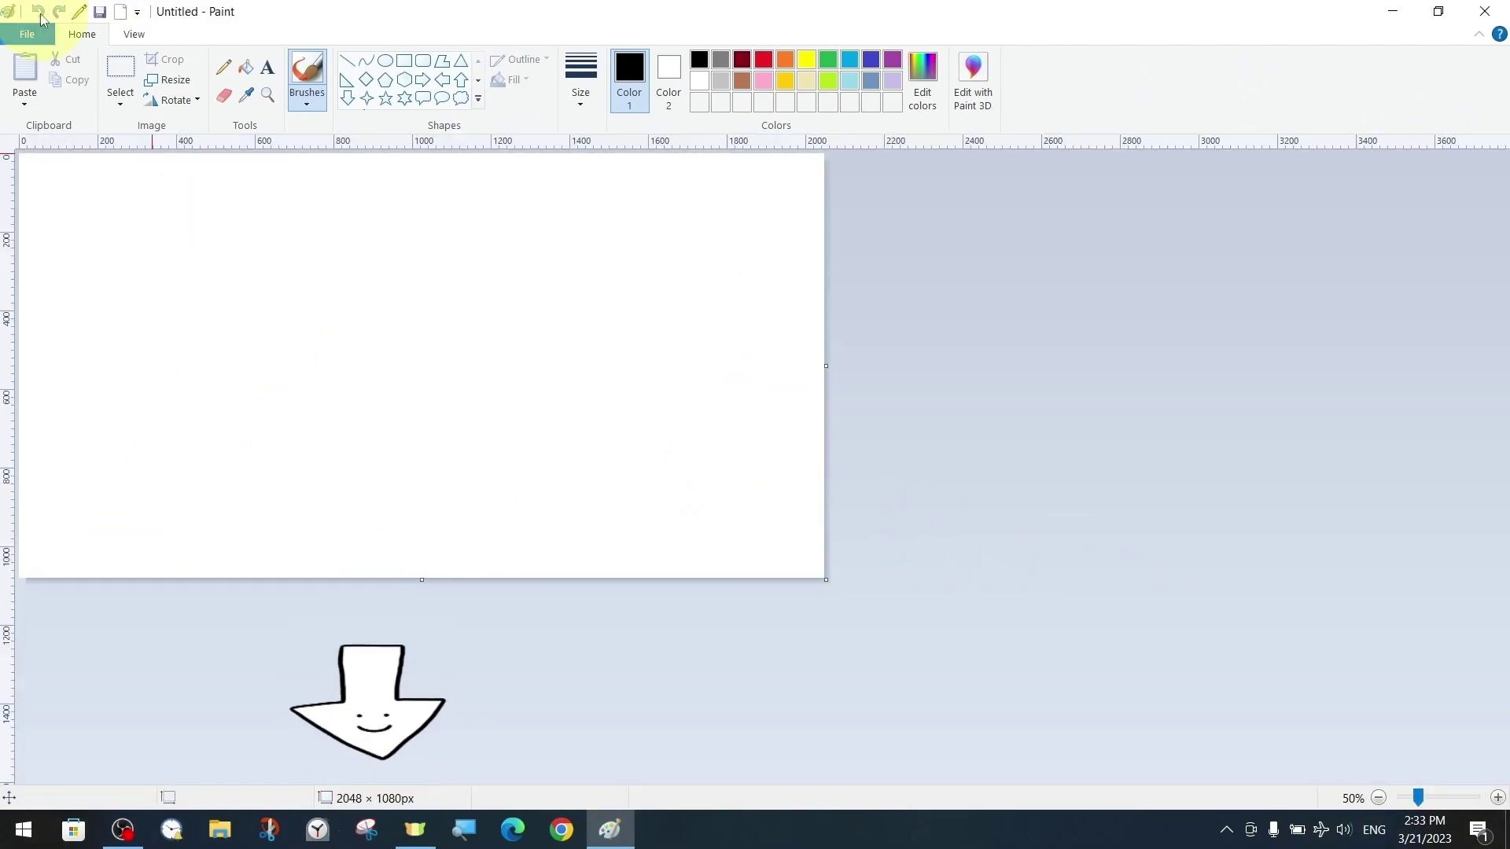
key("ctrl+e")
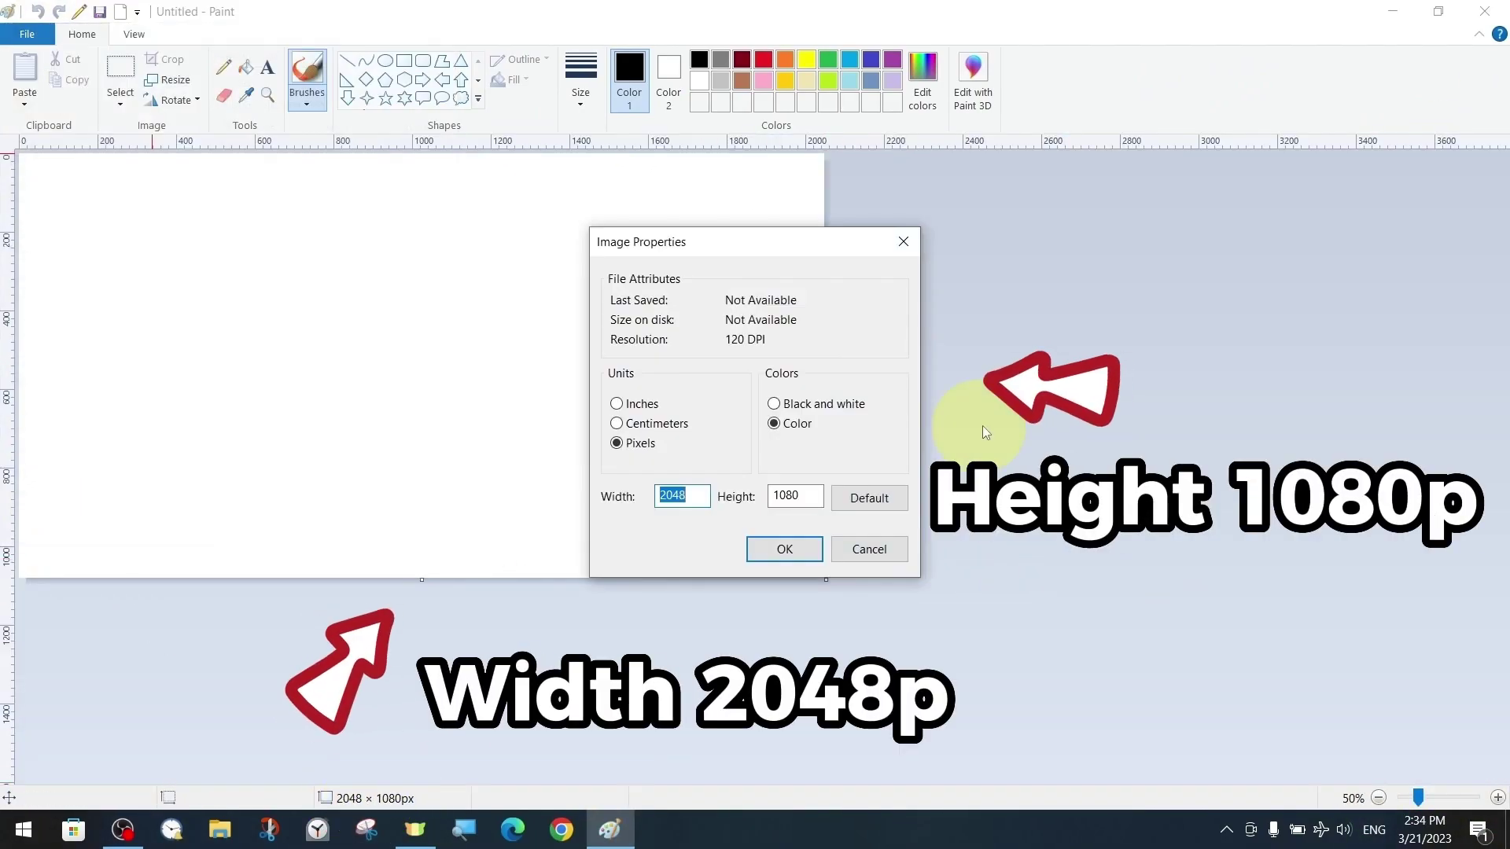
type("19")
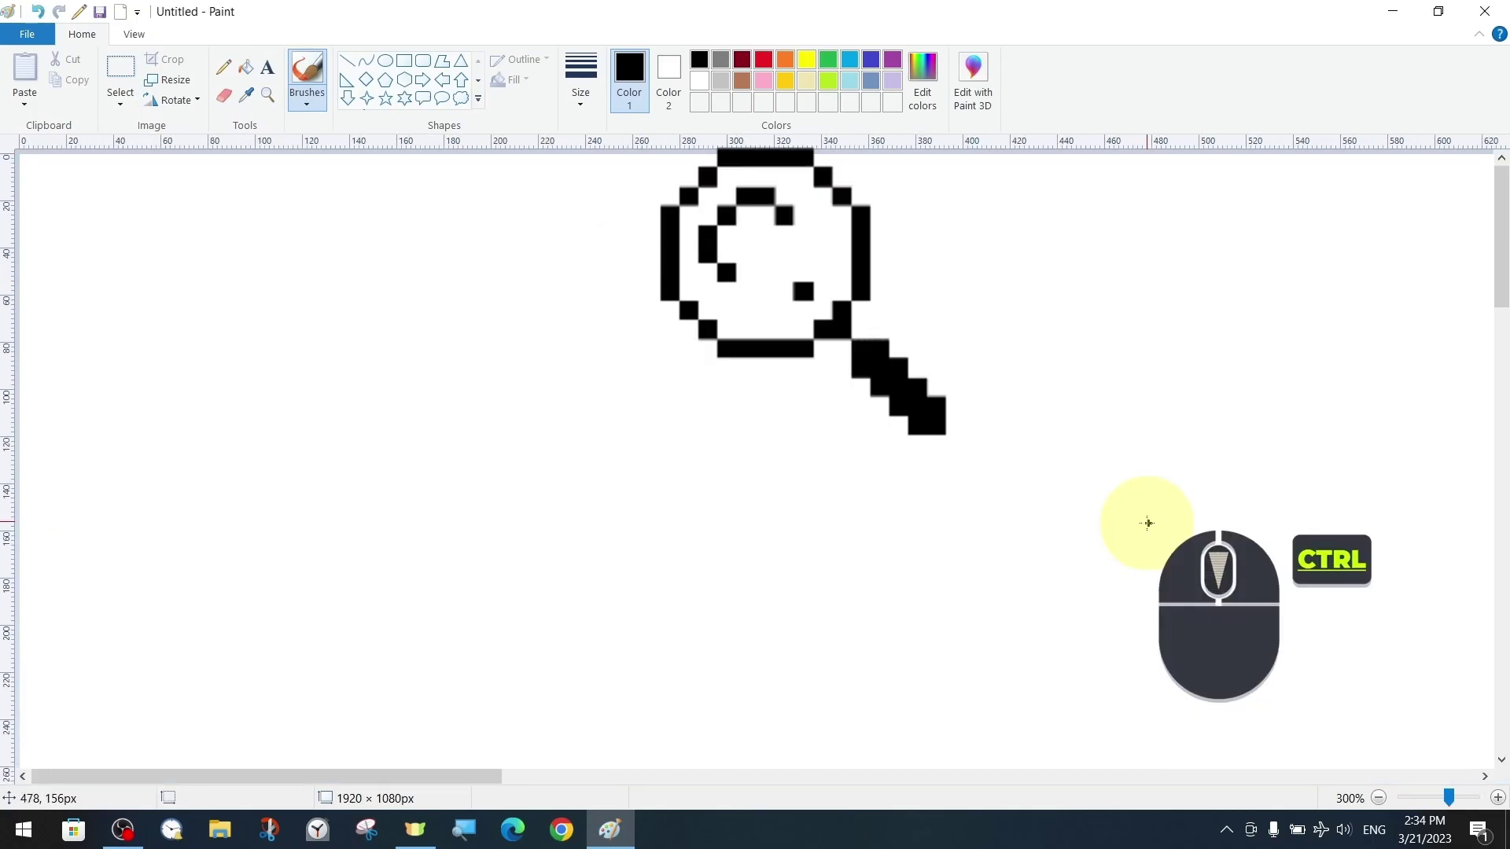
scroll(1145, 522, "down", 3)
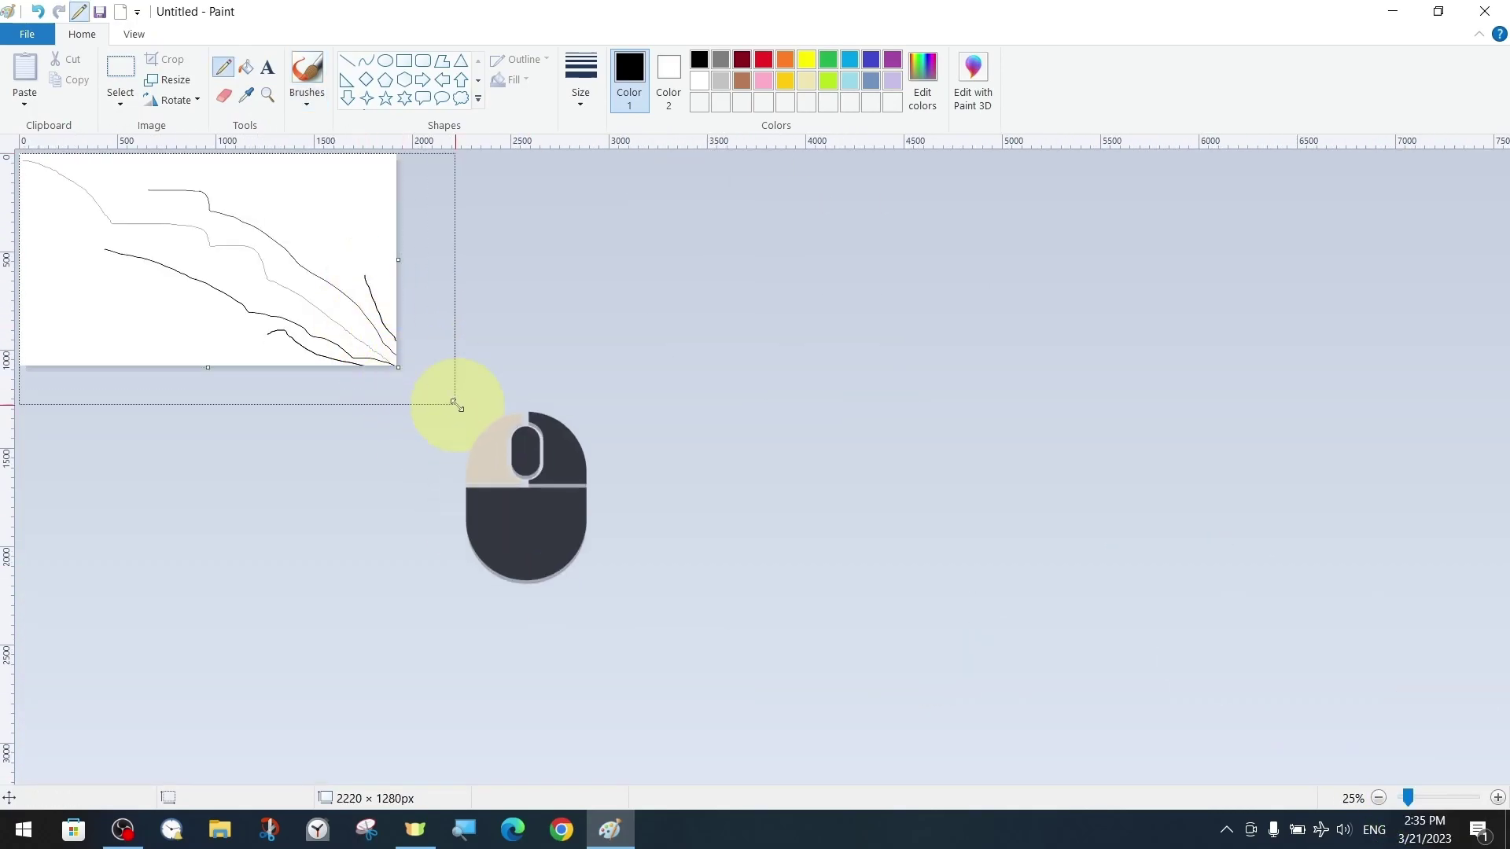
scroll(455, 404, "up", 2)
Step: Resize the picture horizontally to 50%, then undo the resize
left_click(168, 79)
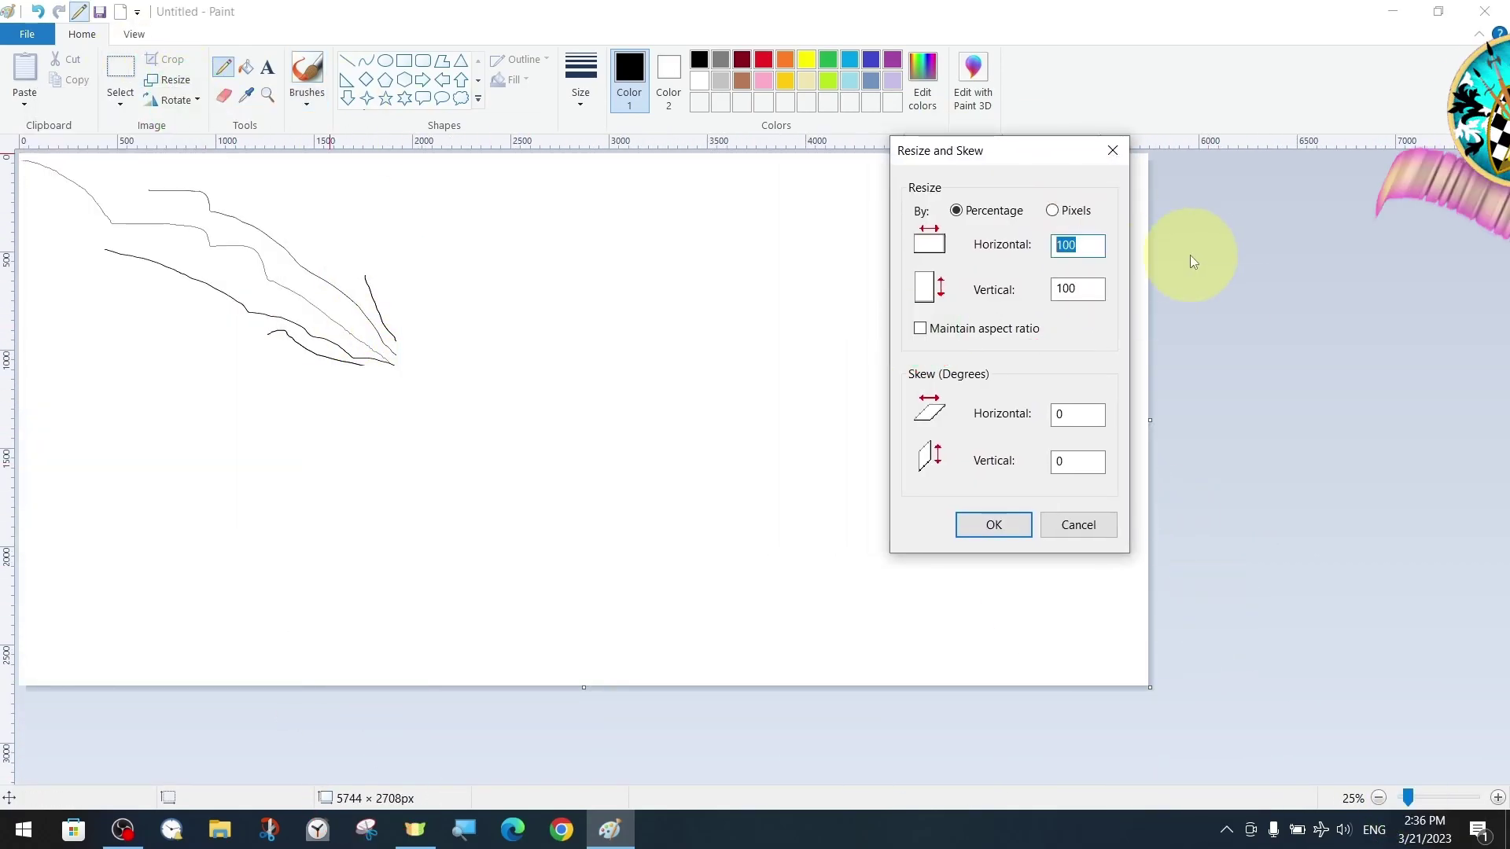
type("50")
key("Return")
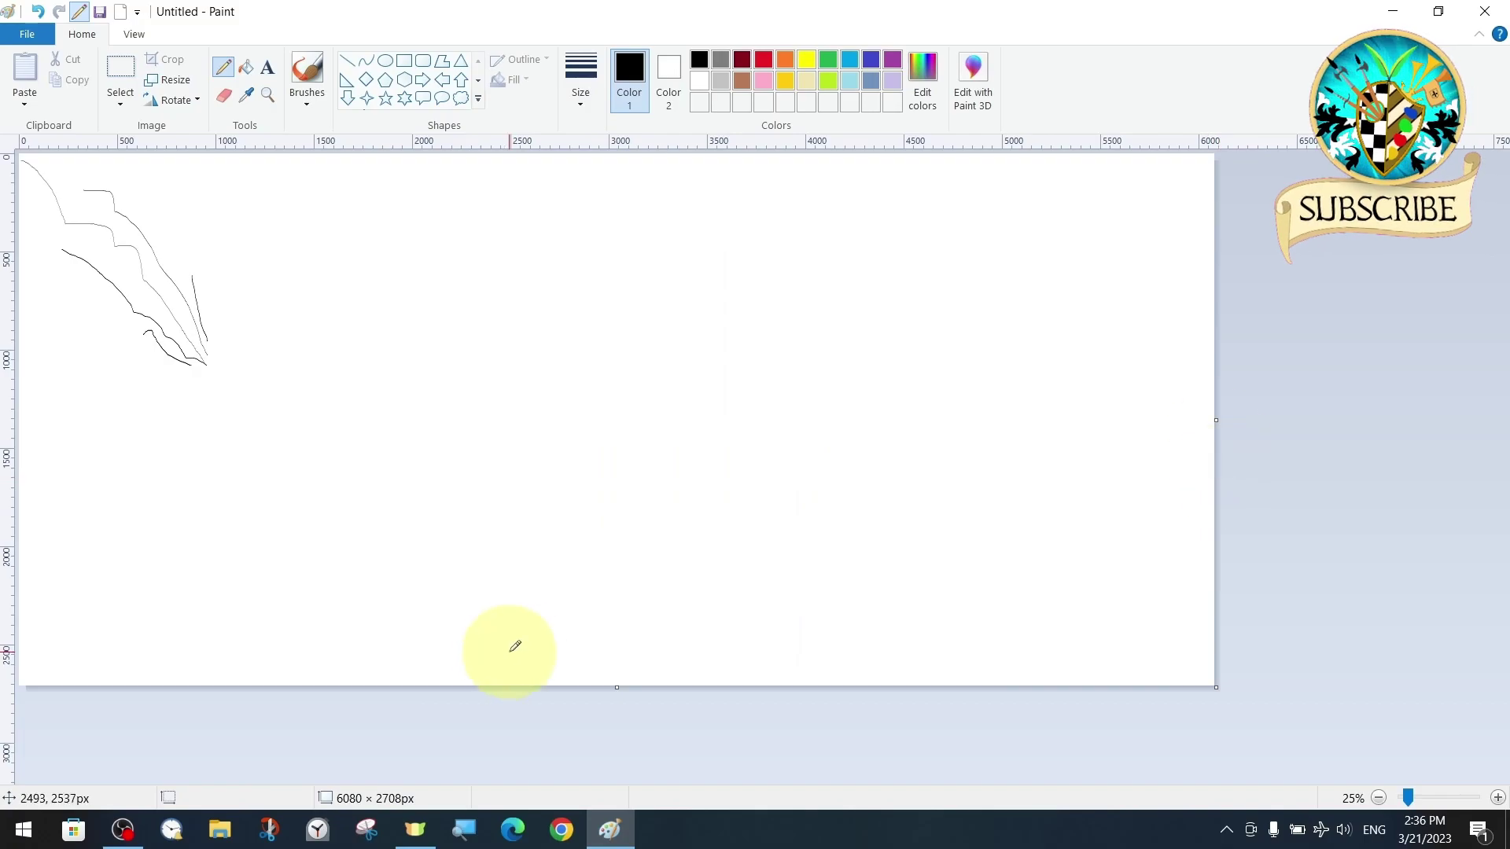
key("ctrl+w")
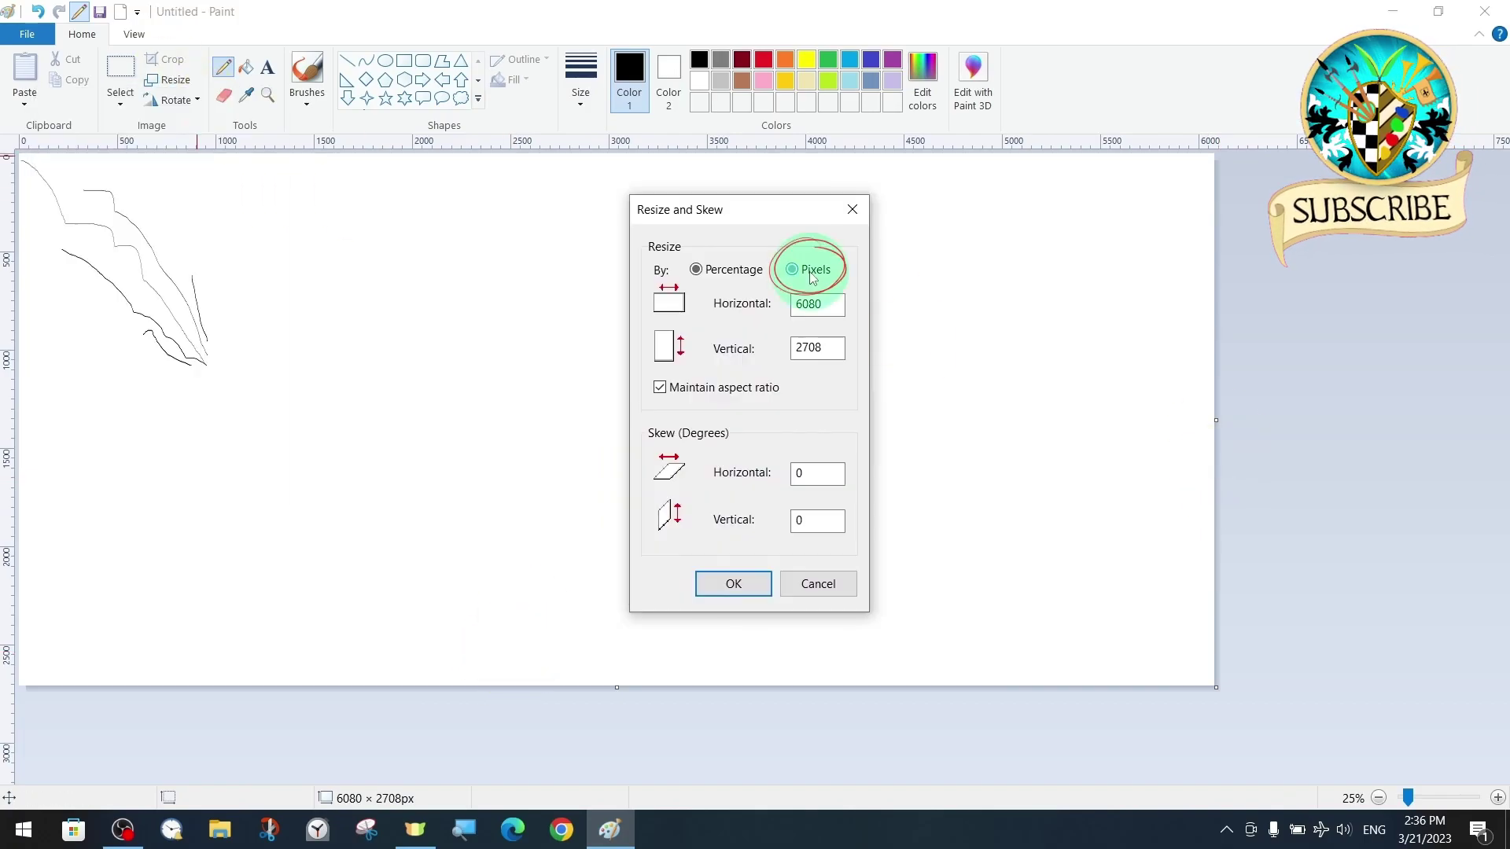
Step: Set the canvas to 1920 × 1080 pixels and draw a short black line
type("1920")
key("Tab")
type("1080")
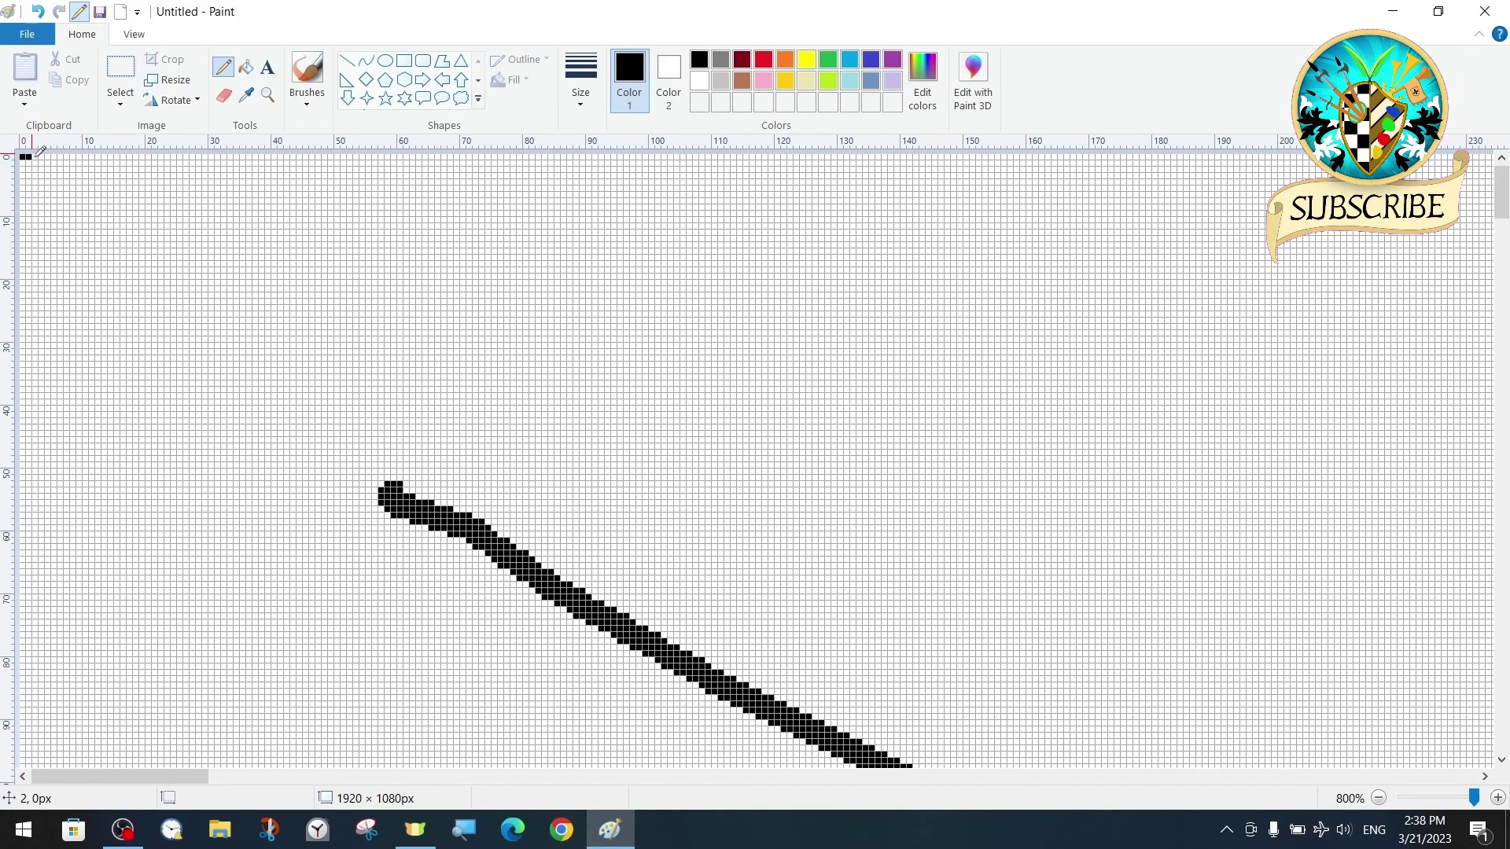
mouse_move(40, 150)
left_mouse_down()
mouse_move(160, 155)
mouse_move(24, 202)
mouse_move(215, 152)
left_mouse_up()
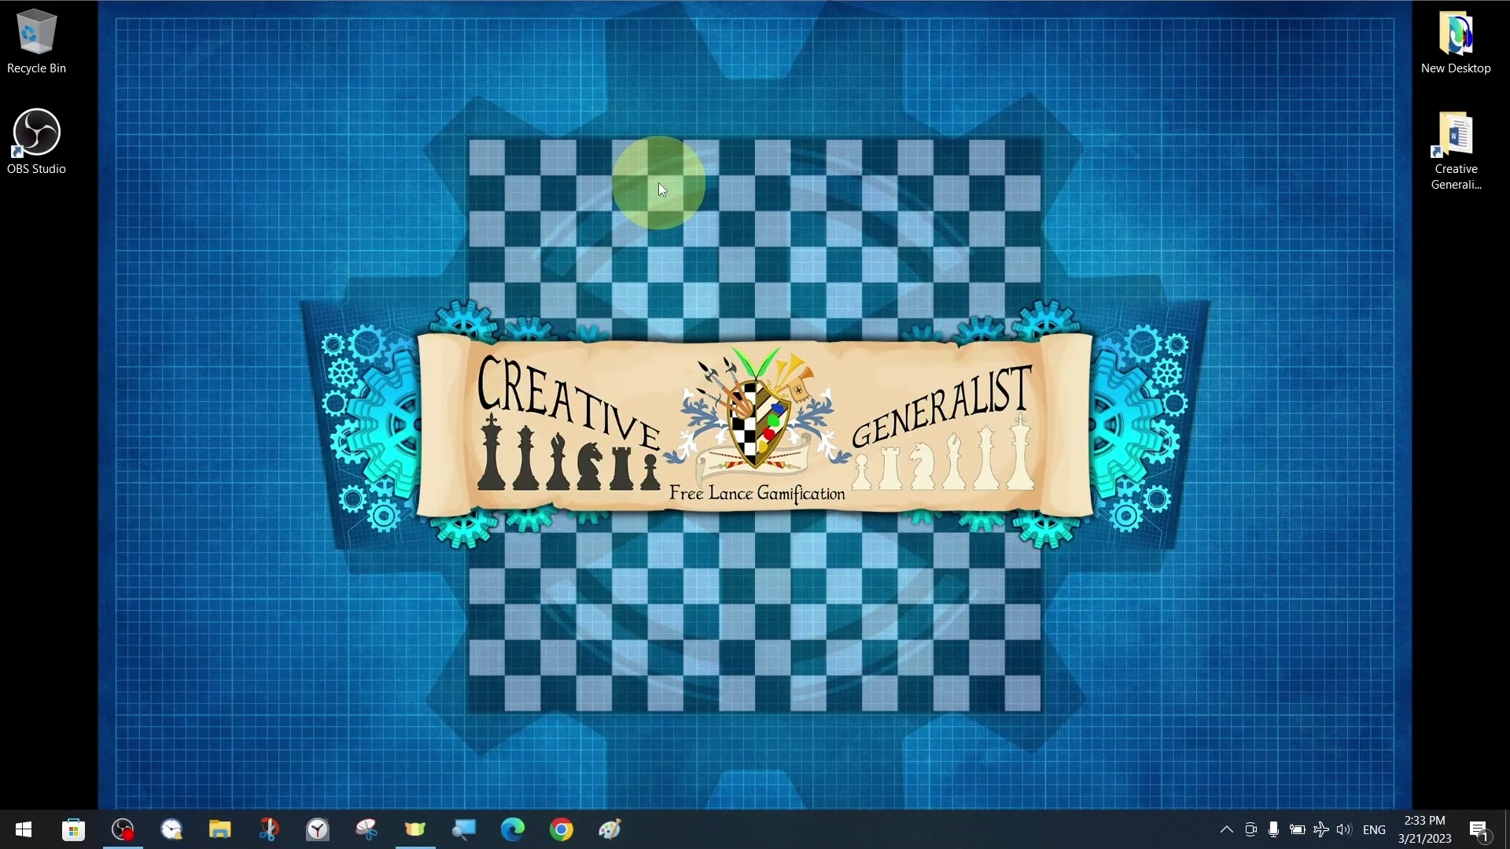
Step: Relaunch Paint from the taskbar and zoom the blank 1920 × 1080 canvas in and out
left_click(625, 817)
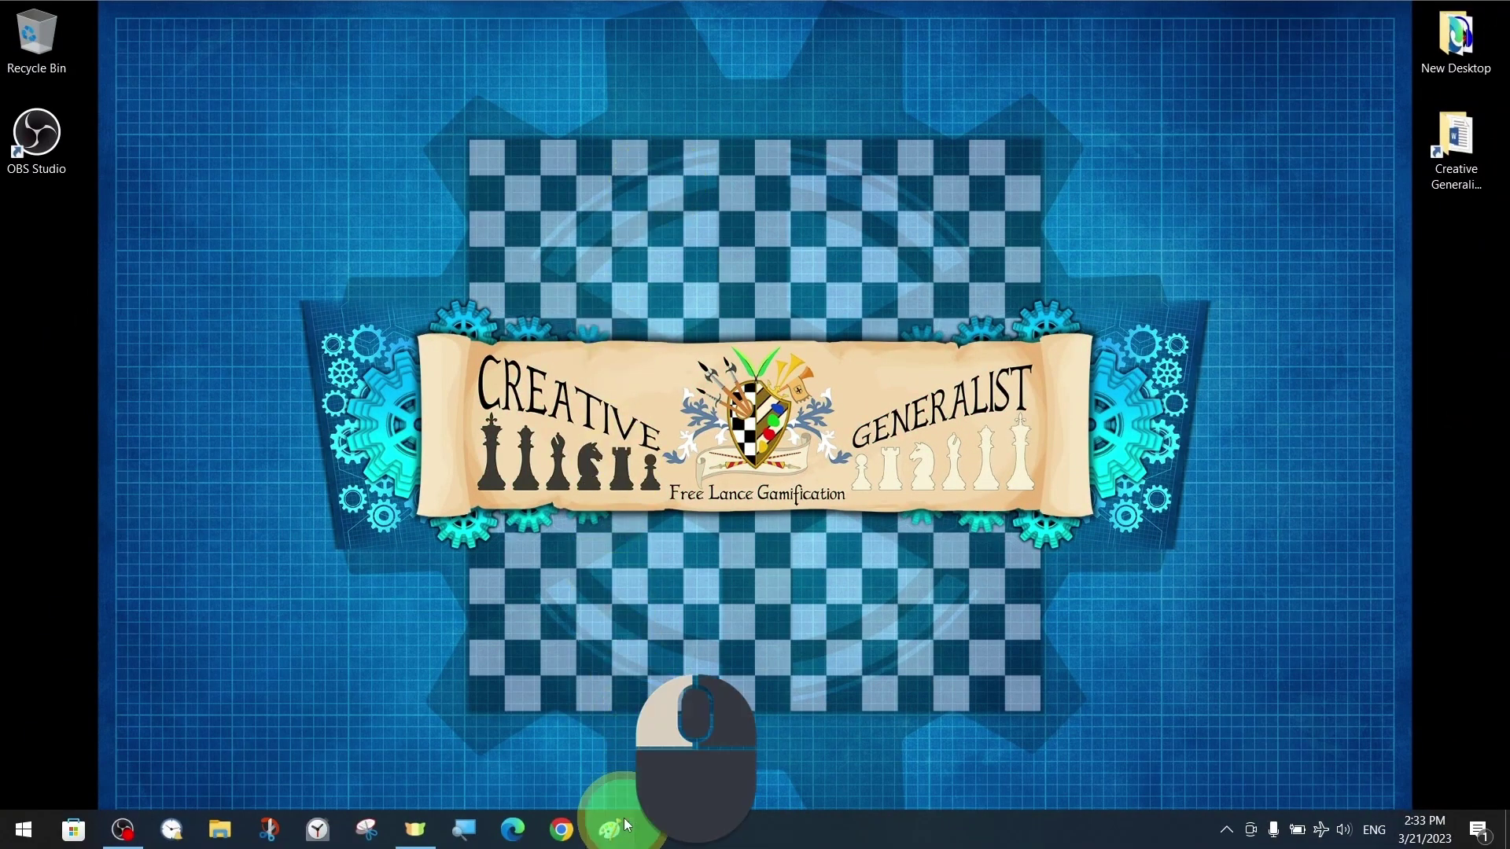
scroll(779, 354, "down", 1, "ctrl")
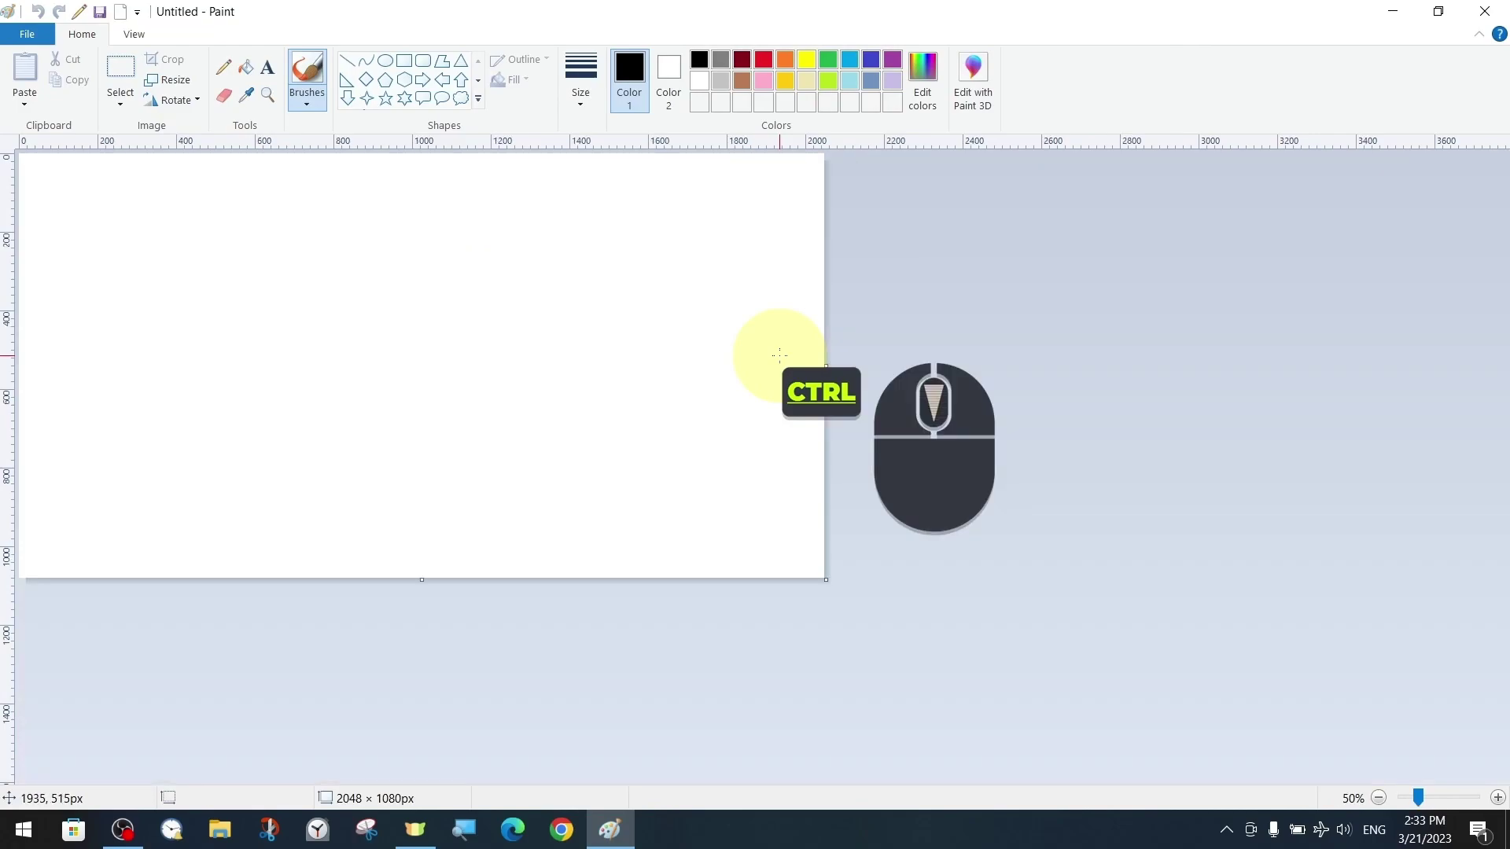
scroll(779, 355, "down", 1, "ctrl")
scroll(779, 355, "up", 2, "ctrl")
scroll(779, 354, "down", 1, "ctrl")
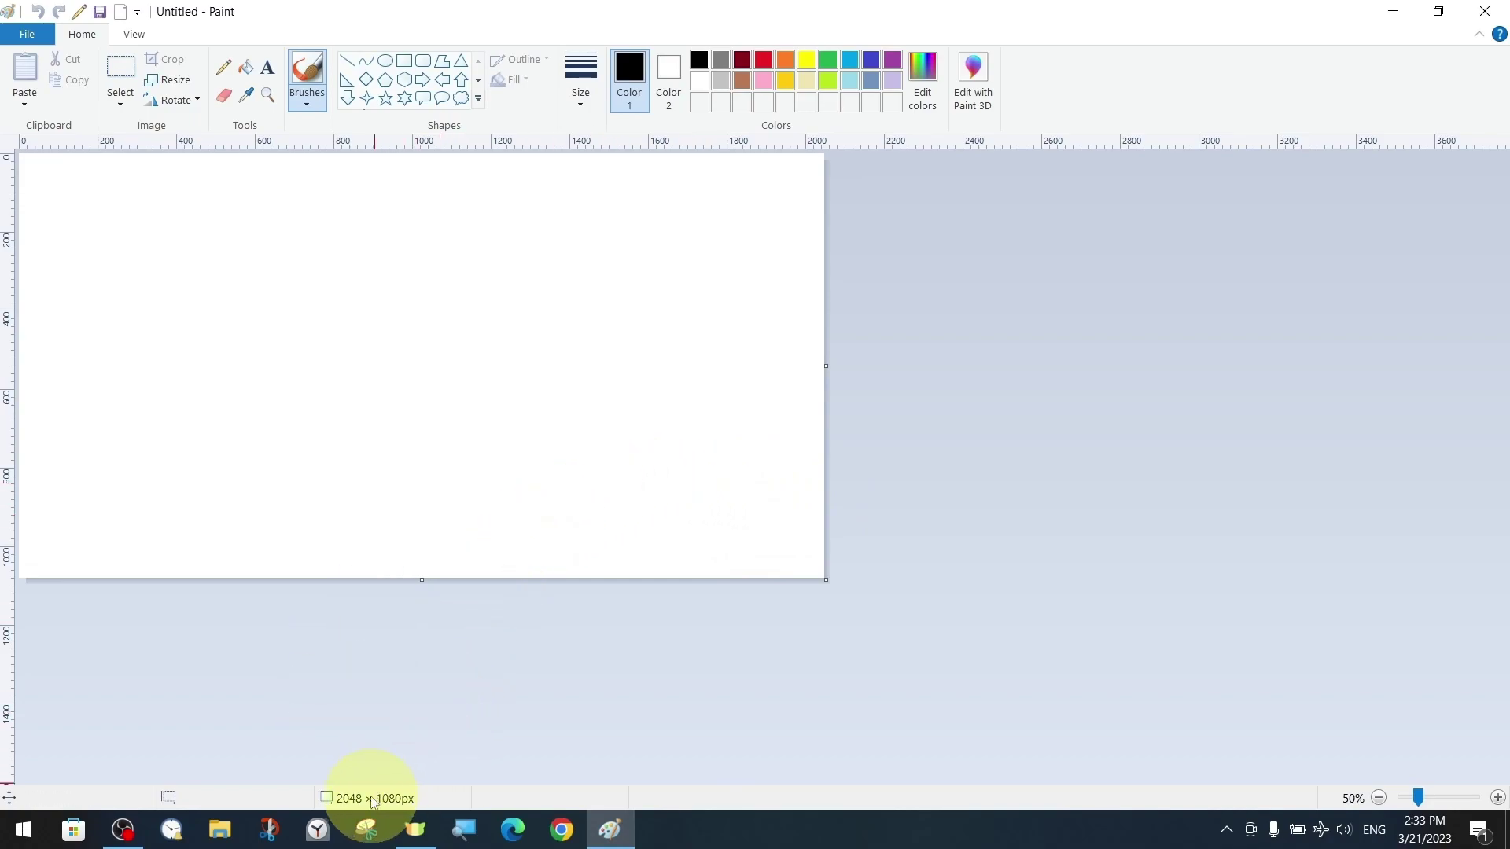
scroll(779, 355, "up", 1, "ctrl")
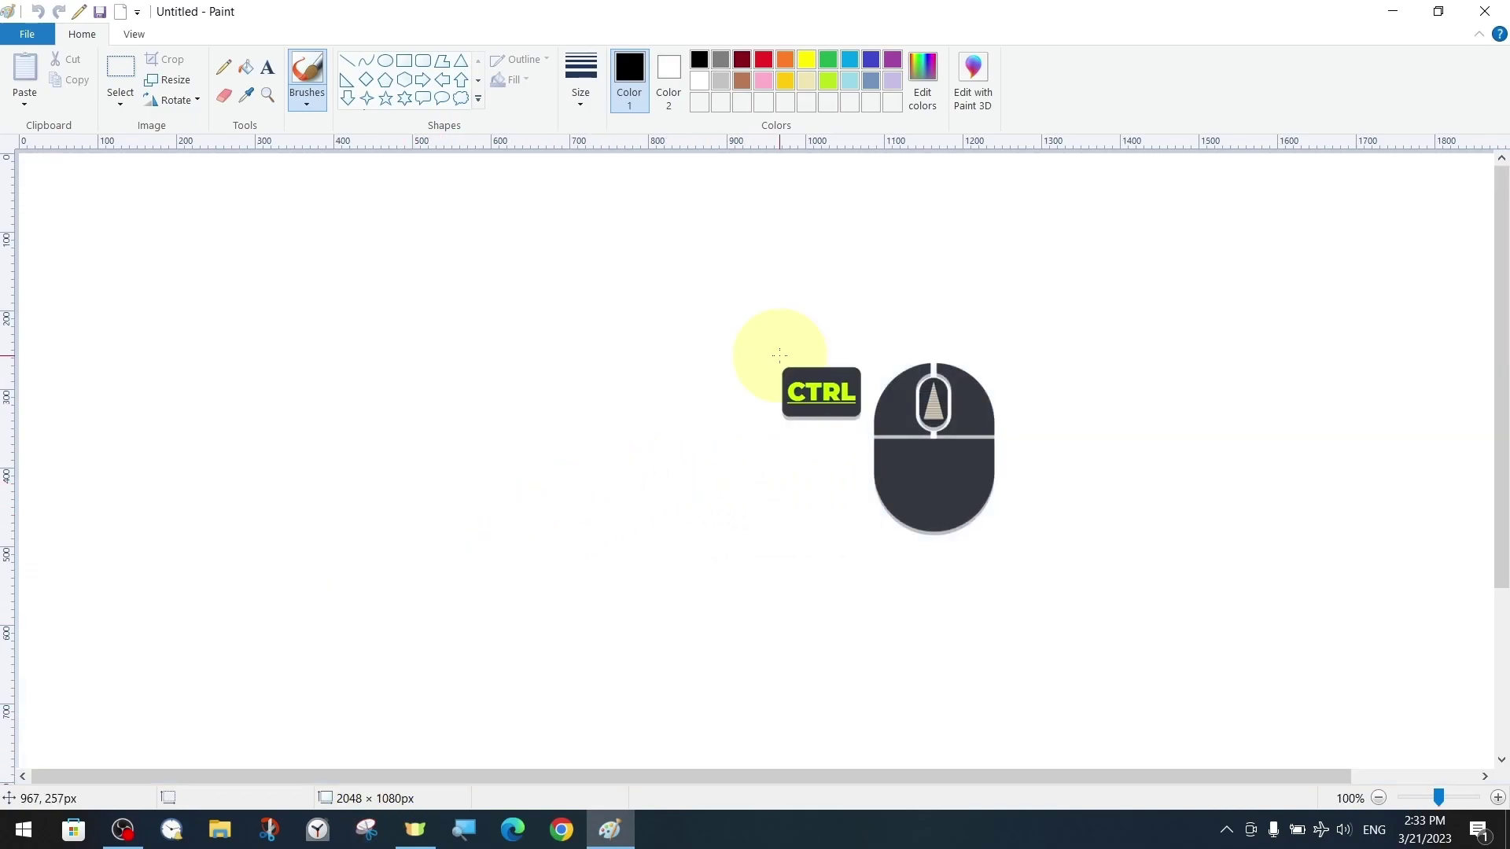
scroll(779, 355, "down", 1, "ctrl")
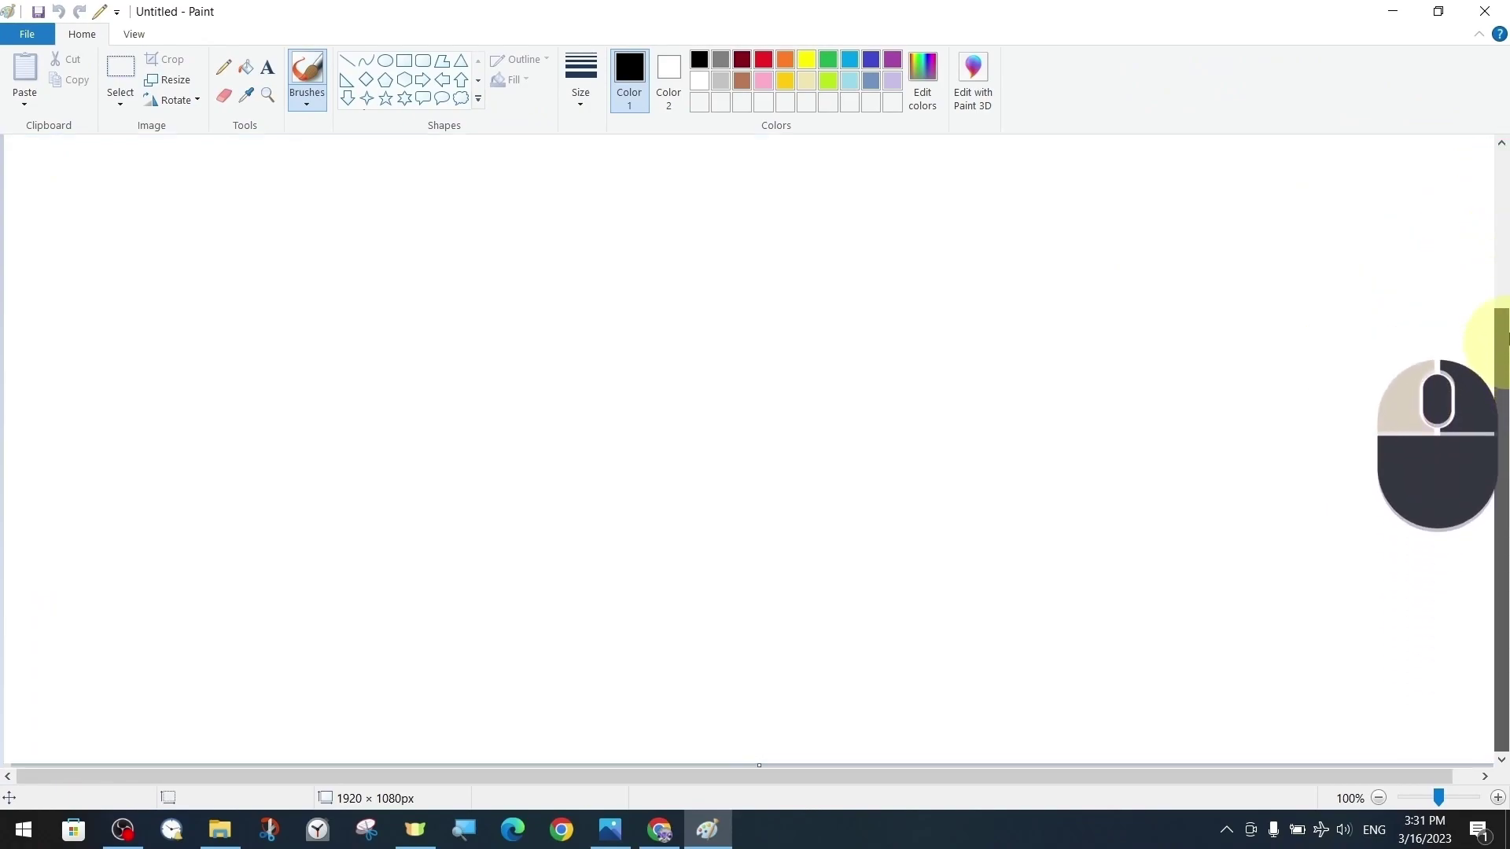
scroll(1498, 555, "down", 5)
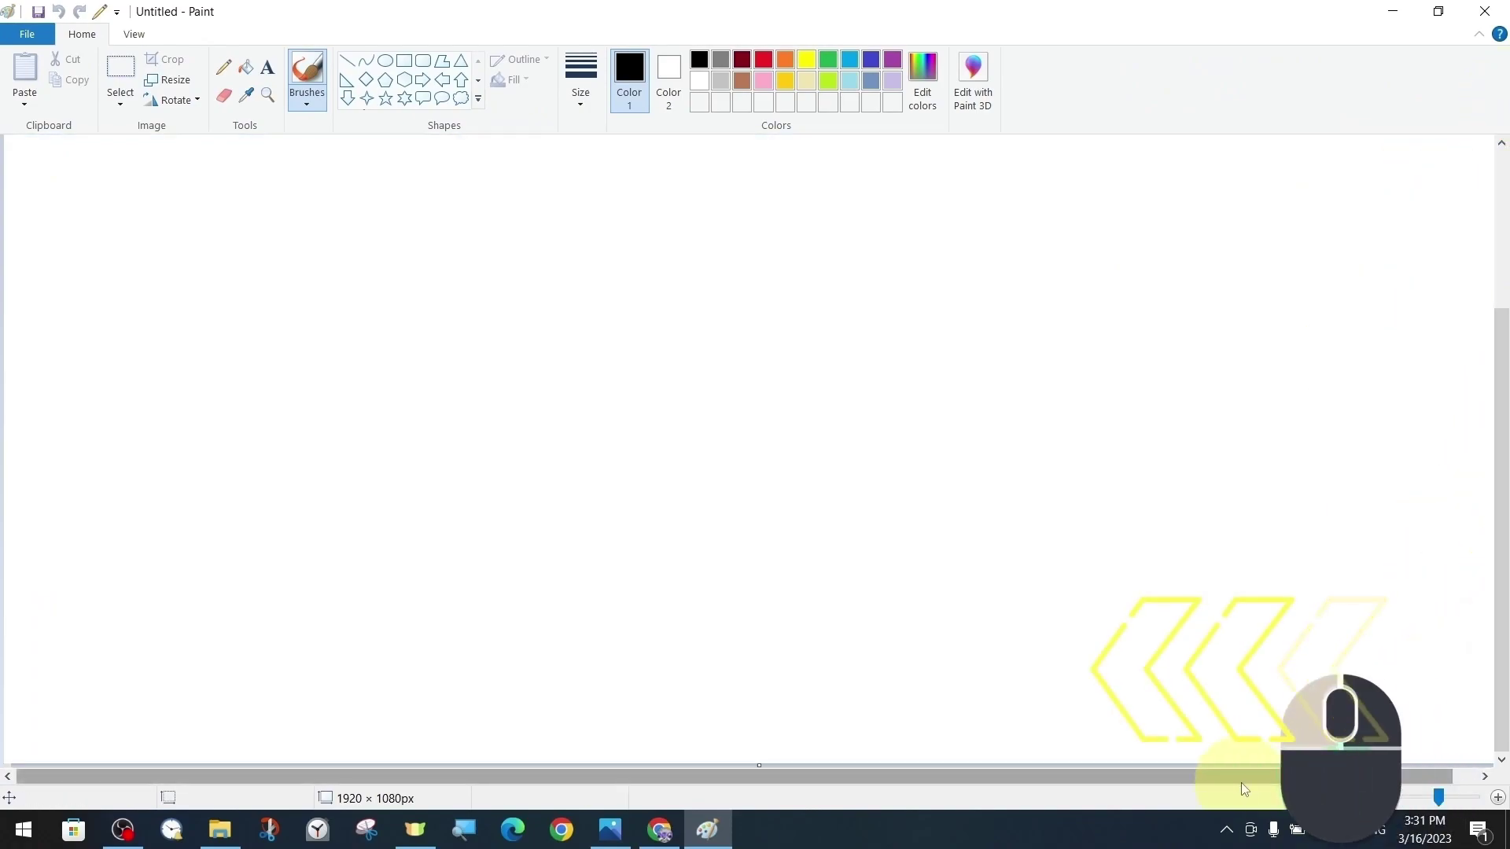
scroll(629, 778, "right", 2)
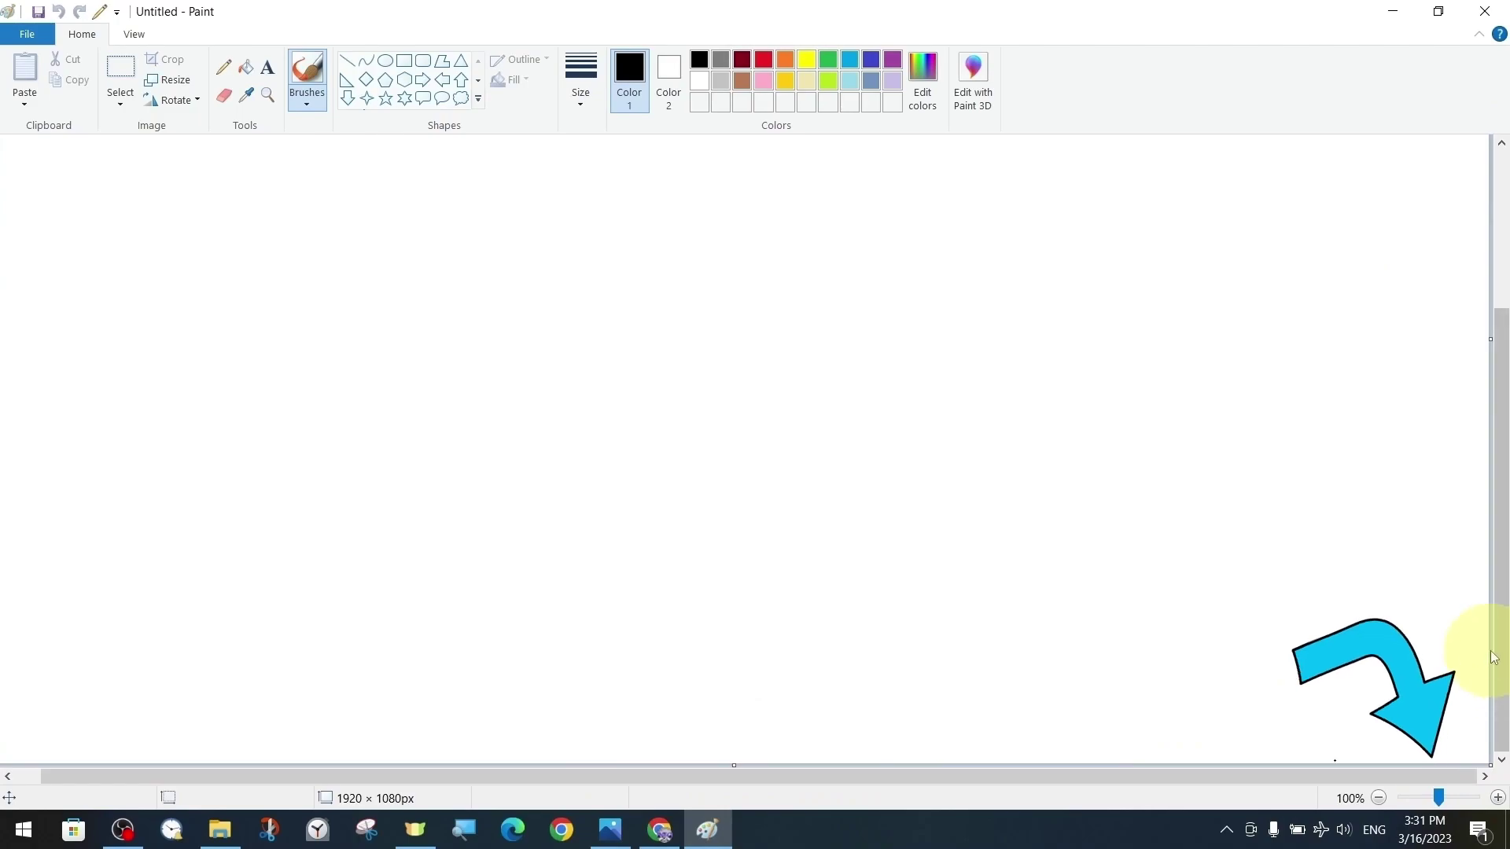
left_click(1379, 797)
left_click(1379, 798)
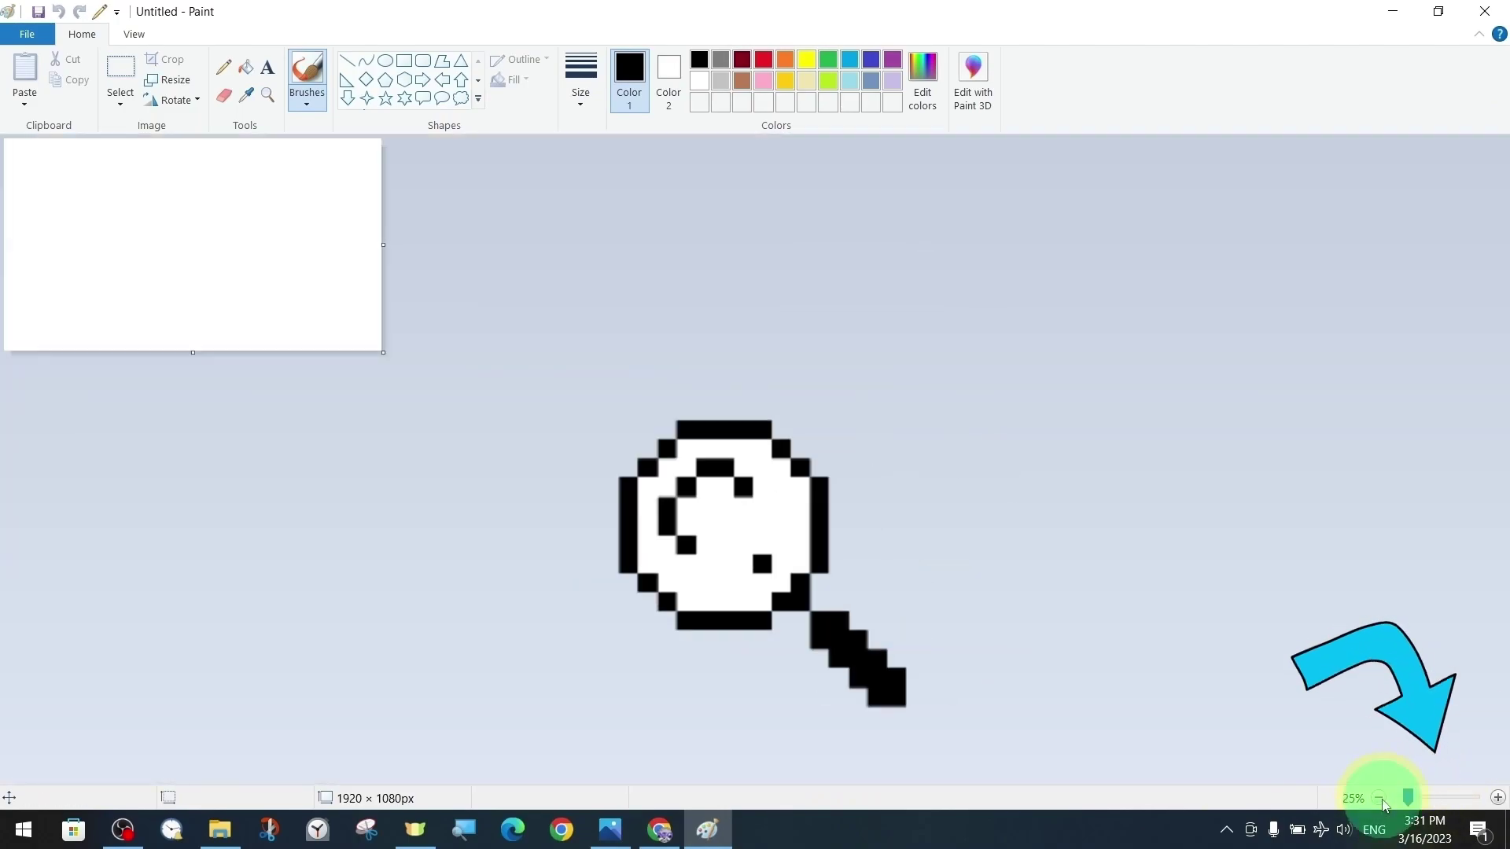
left_click(1379, 797)
left_click_drag(1404, 798, 1472, 797)
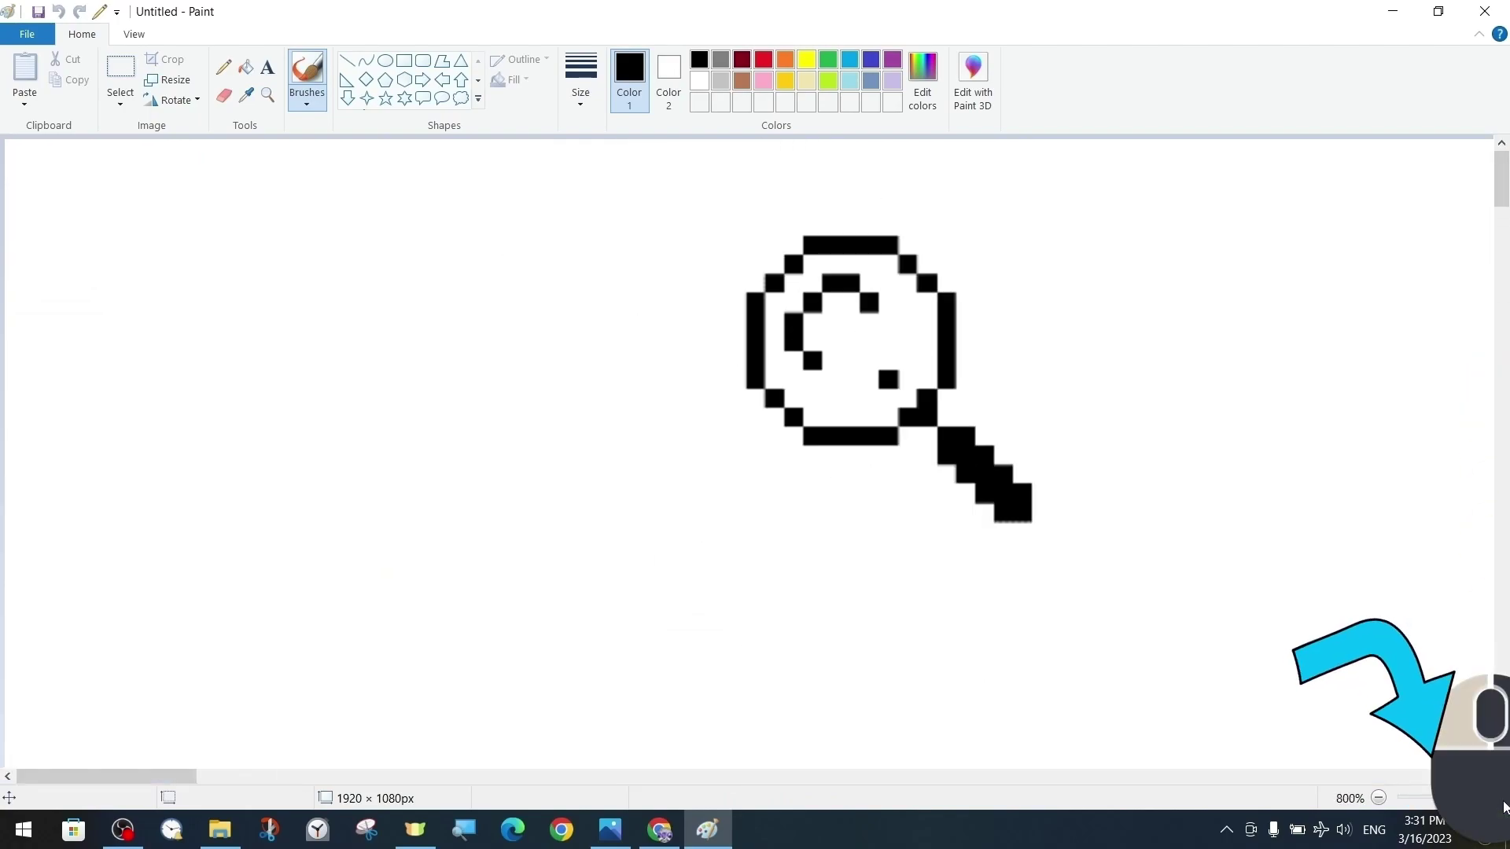
left_click_drag(1503, 285, 1503, 157)
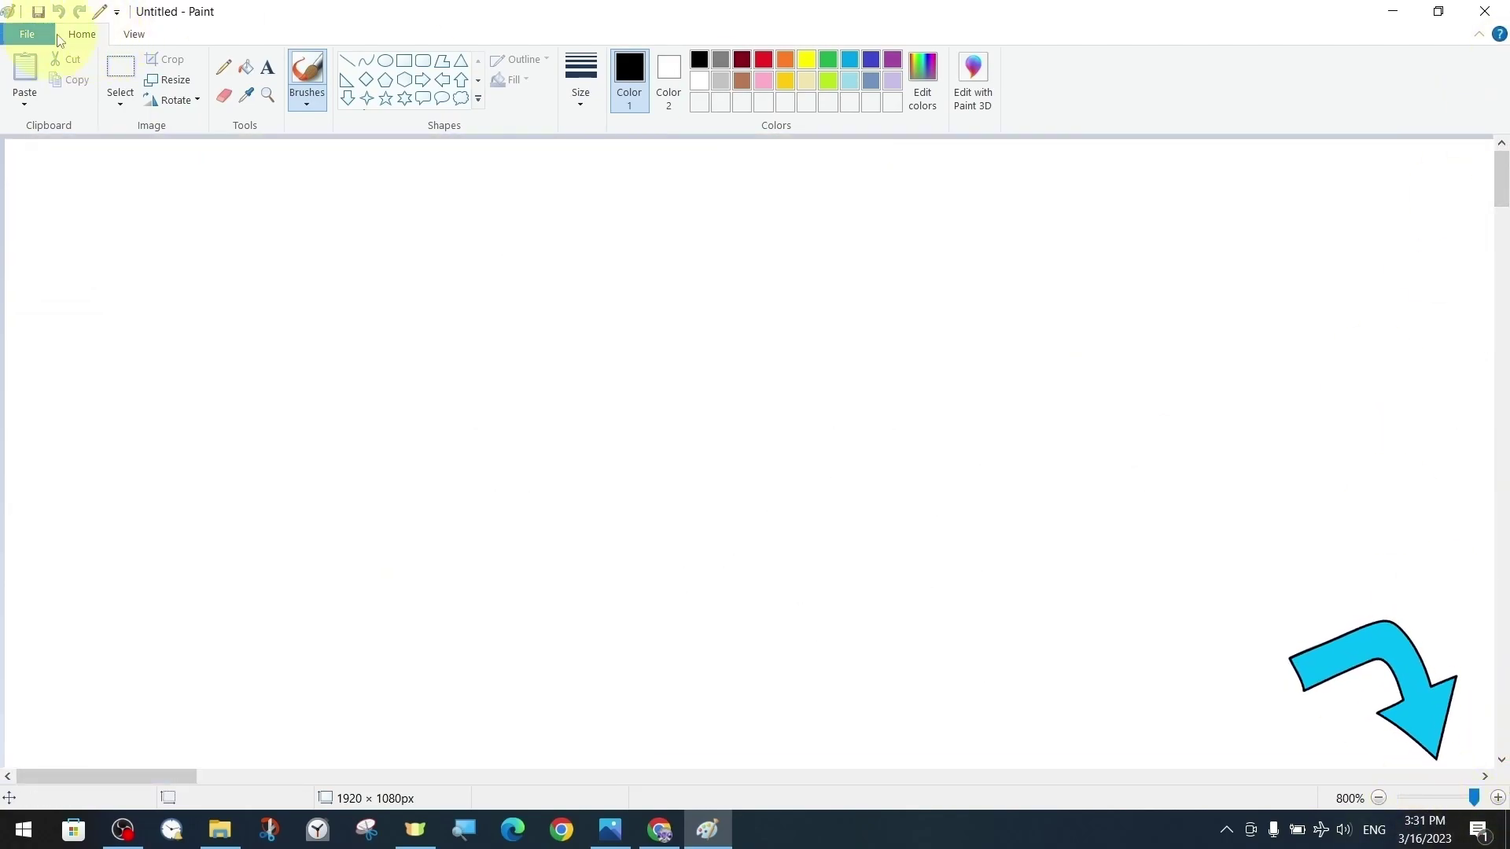
left_click(1460, 798)
left_click(1438, 797)
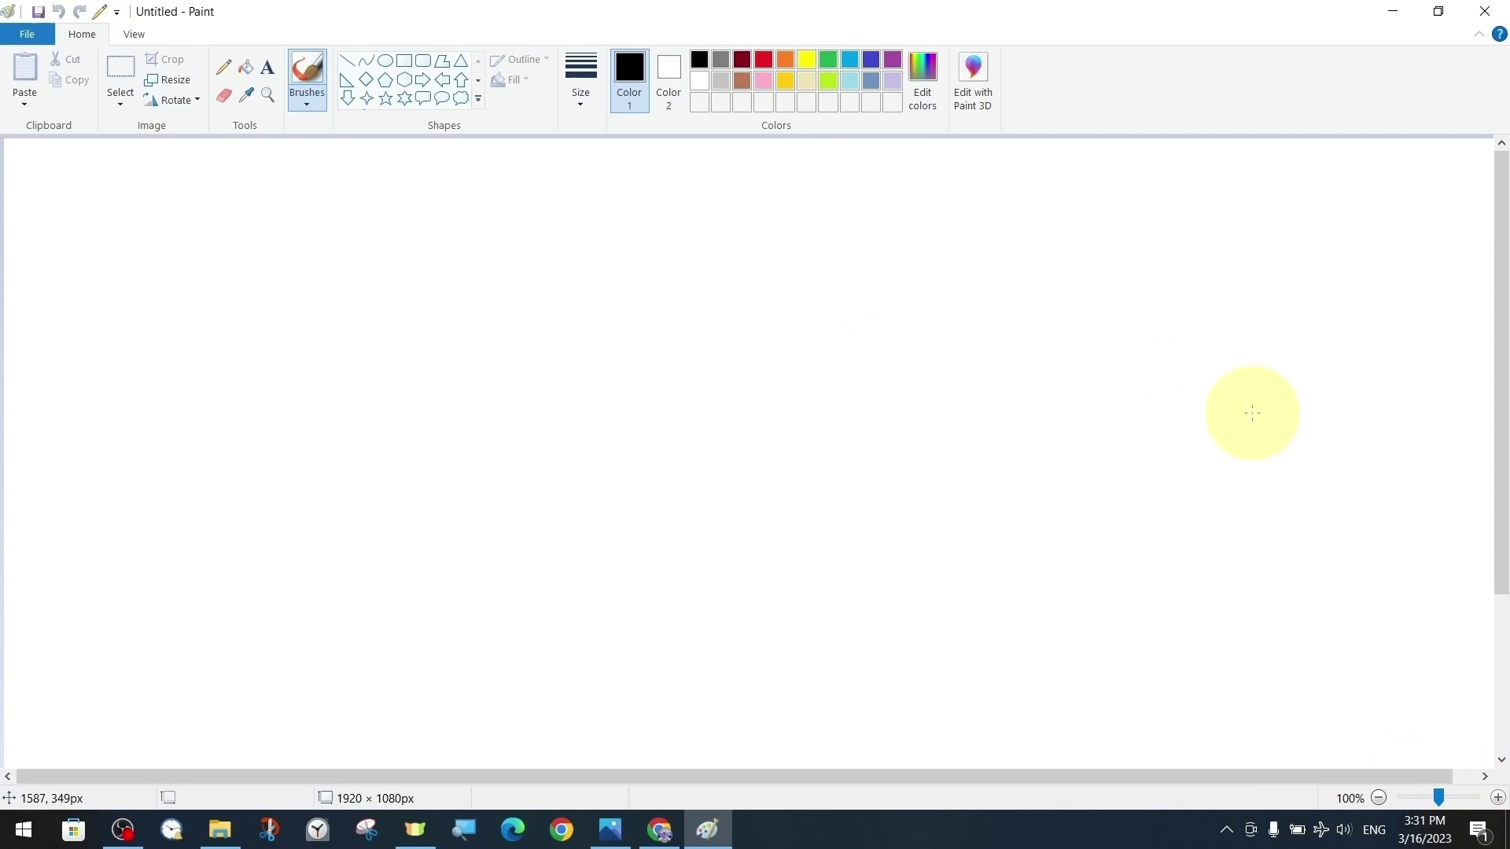
scroll(1428, 481, "up", 3)
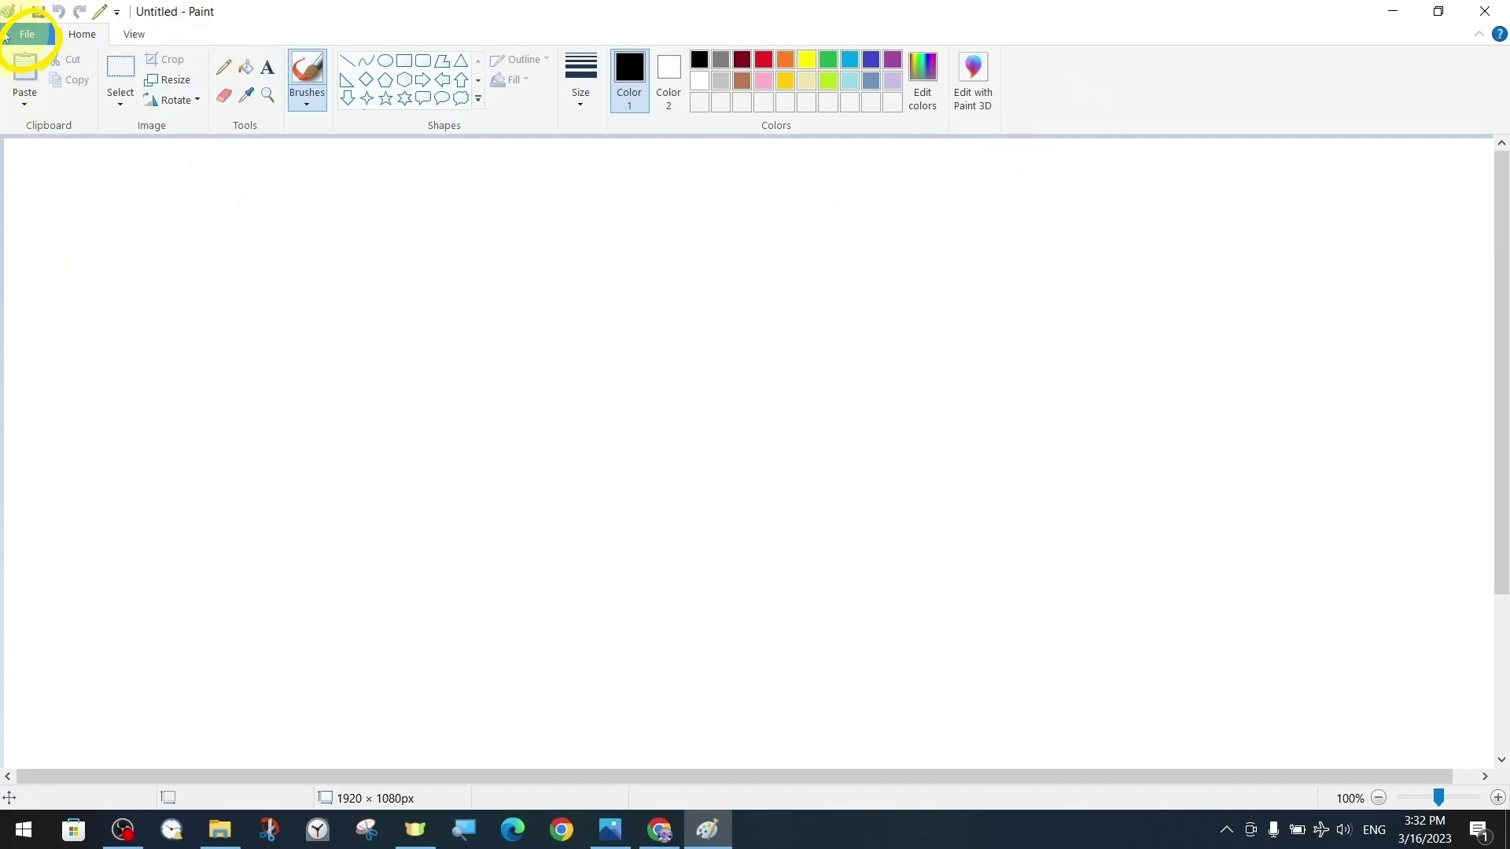
Step: Check the canvas size in File > Properties and move the Image Properties dialog aside
left_click(30, 40)
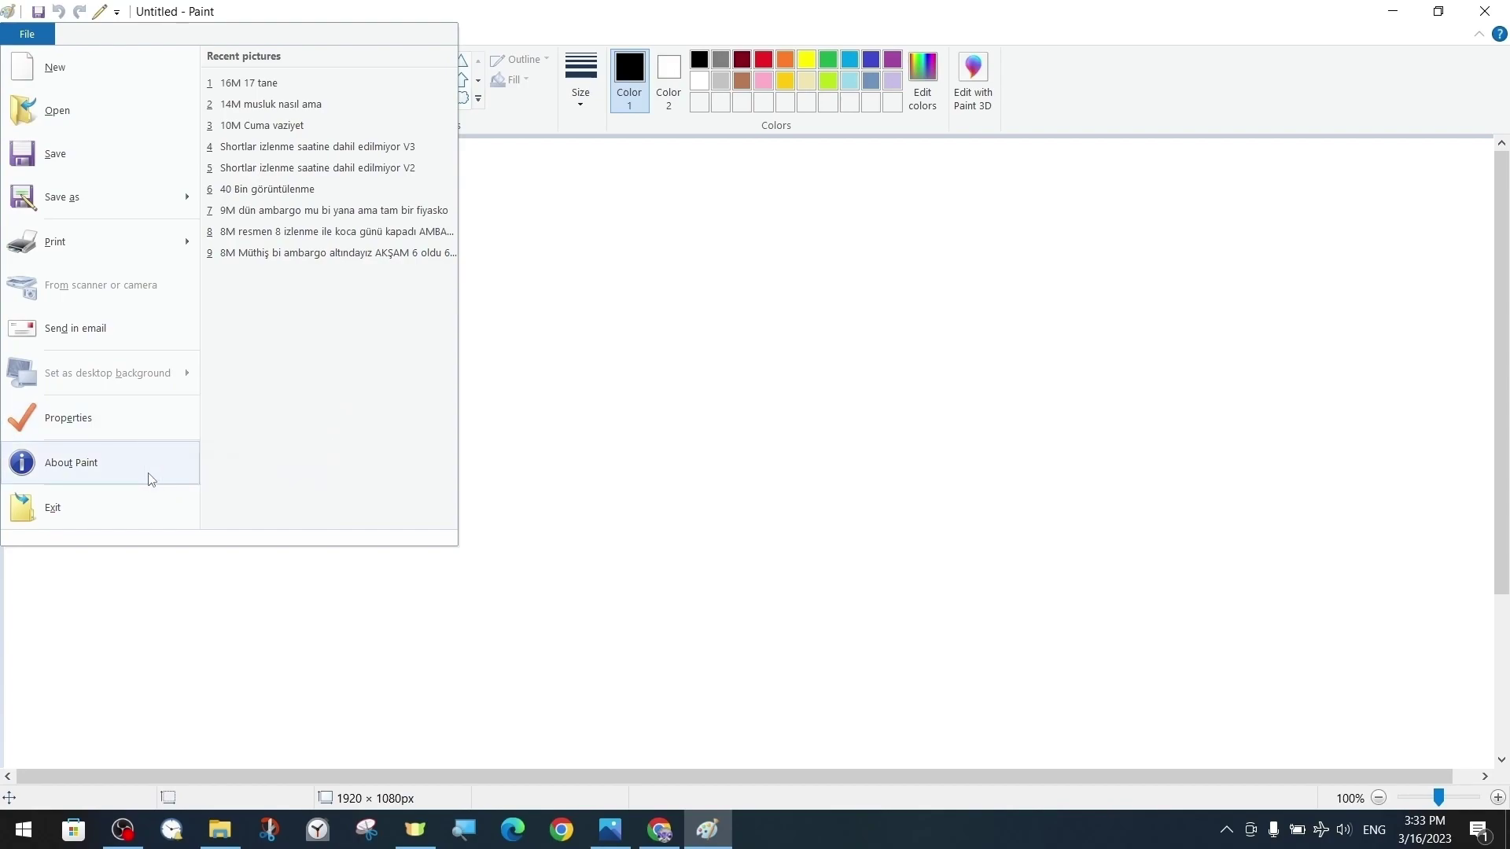
left_click(162, 417)
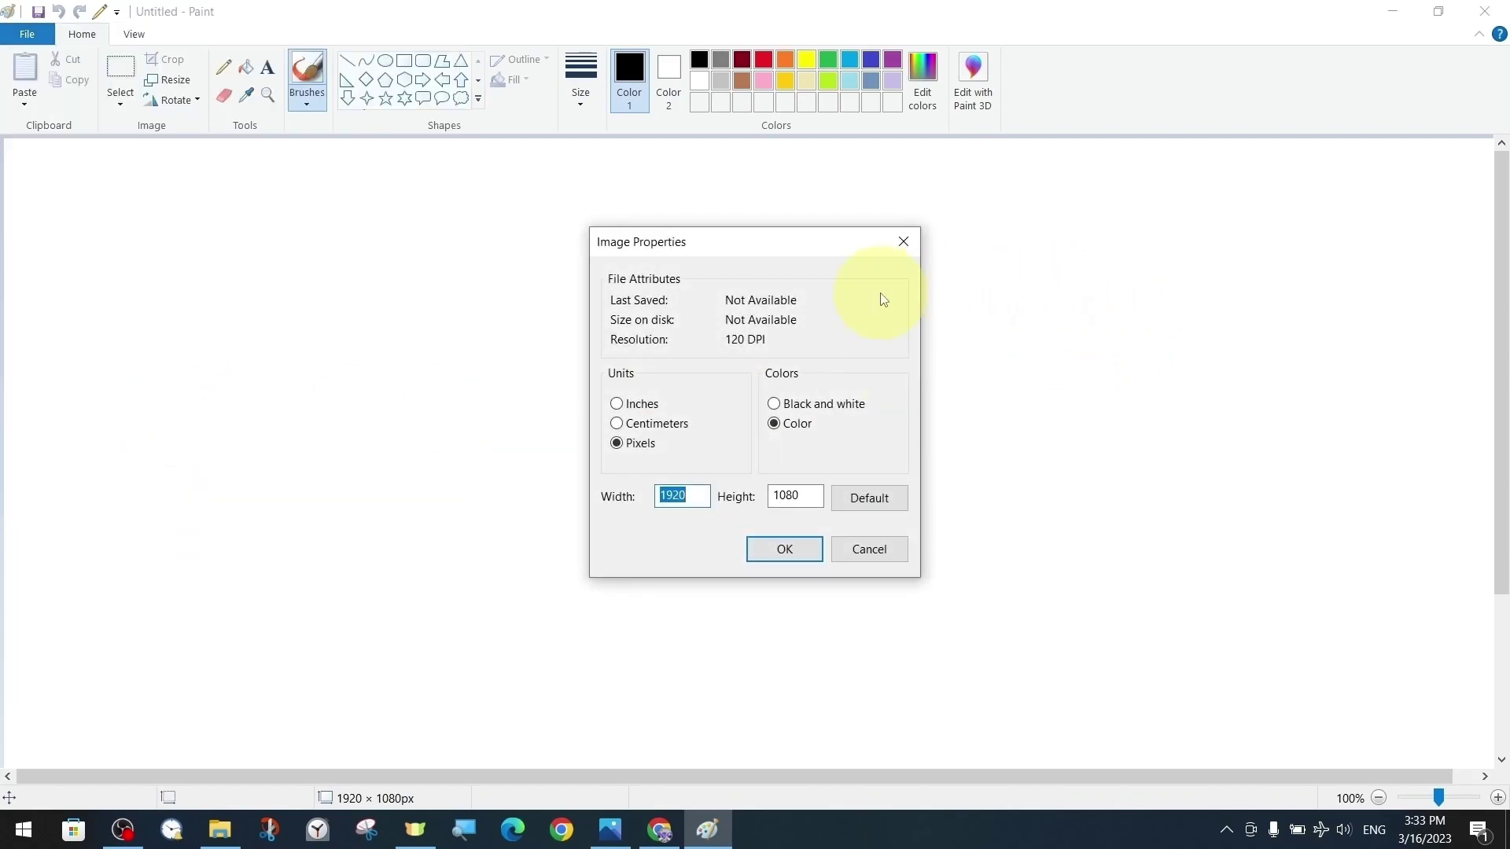
left_click_drag(786, 242, 559, 199)
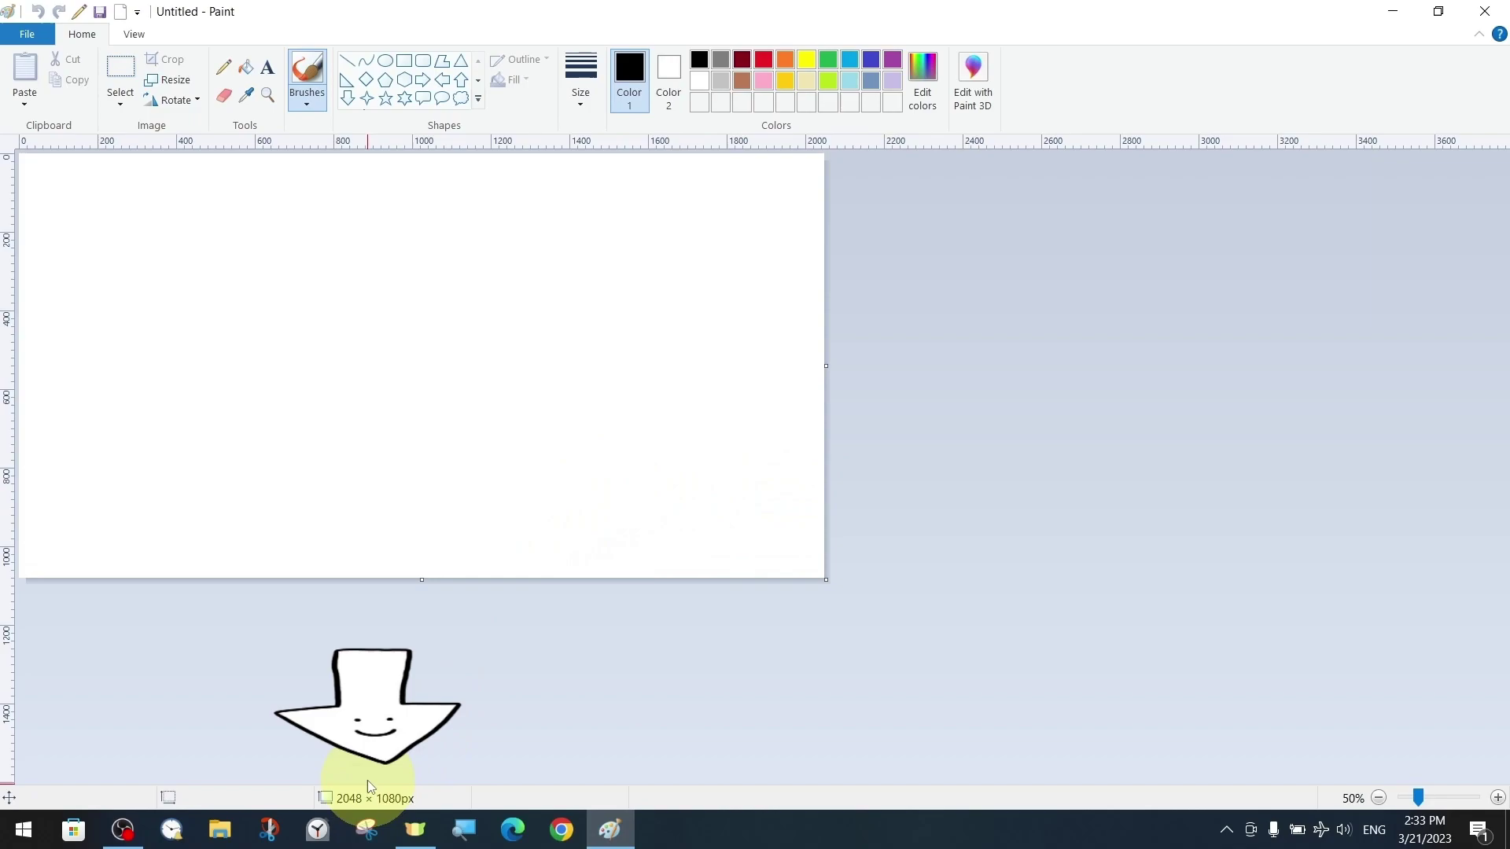
Step: Change the canvas width to 1920 pixels in Image Properties, keeping height 1080
left_click(32, 34)
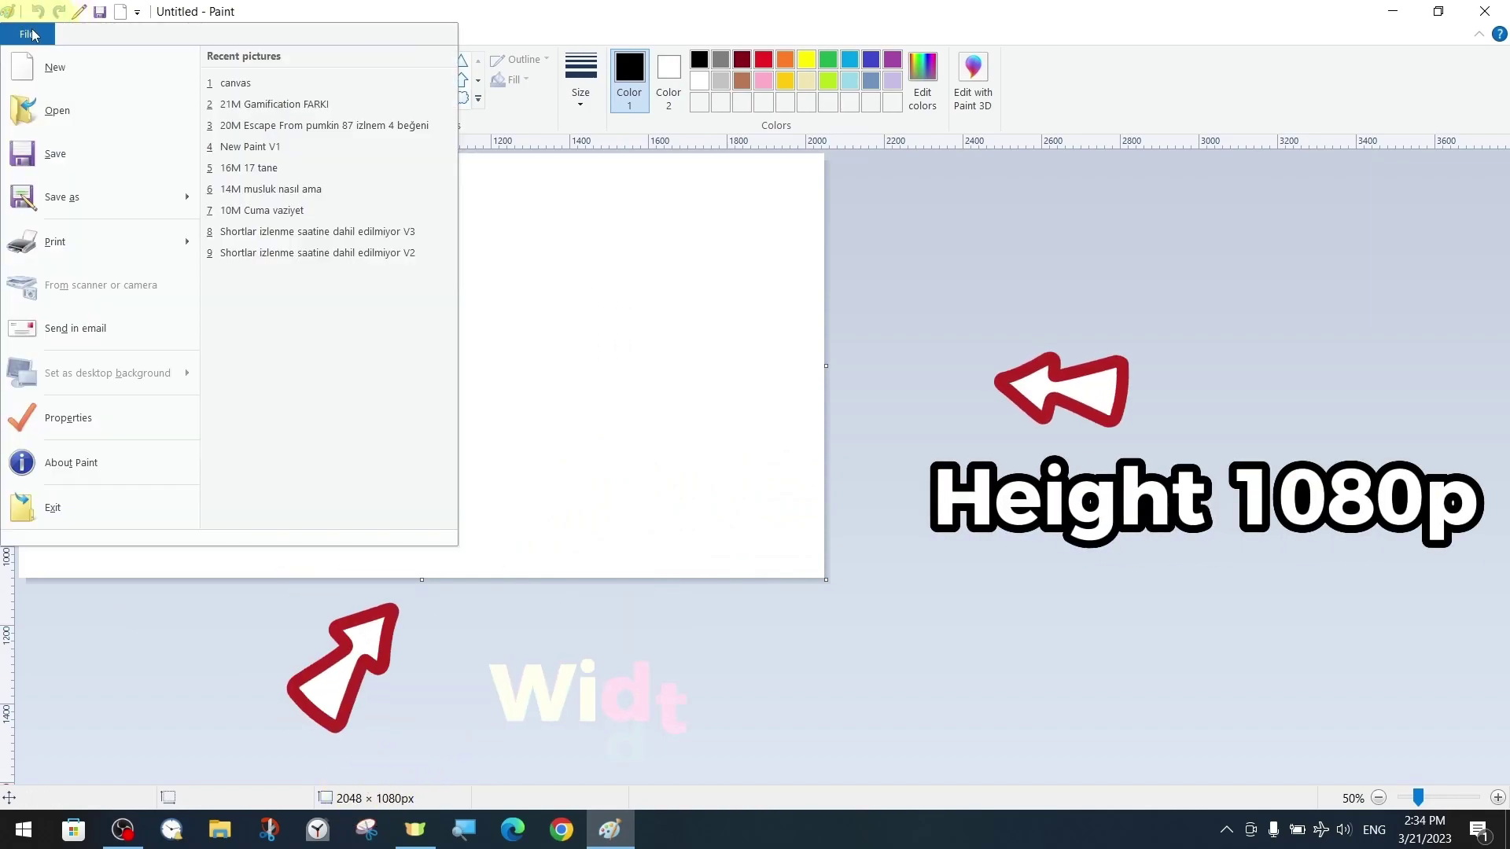
left_click(115, 417)
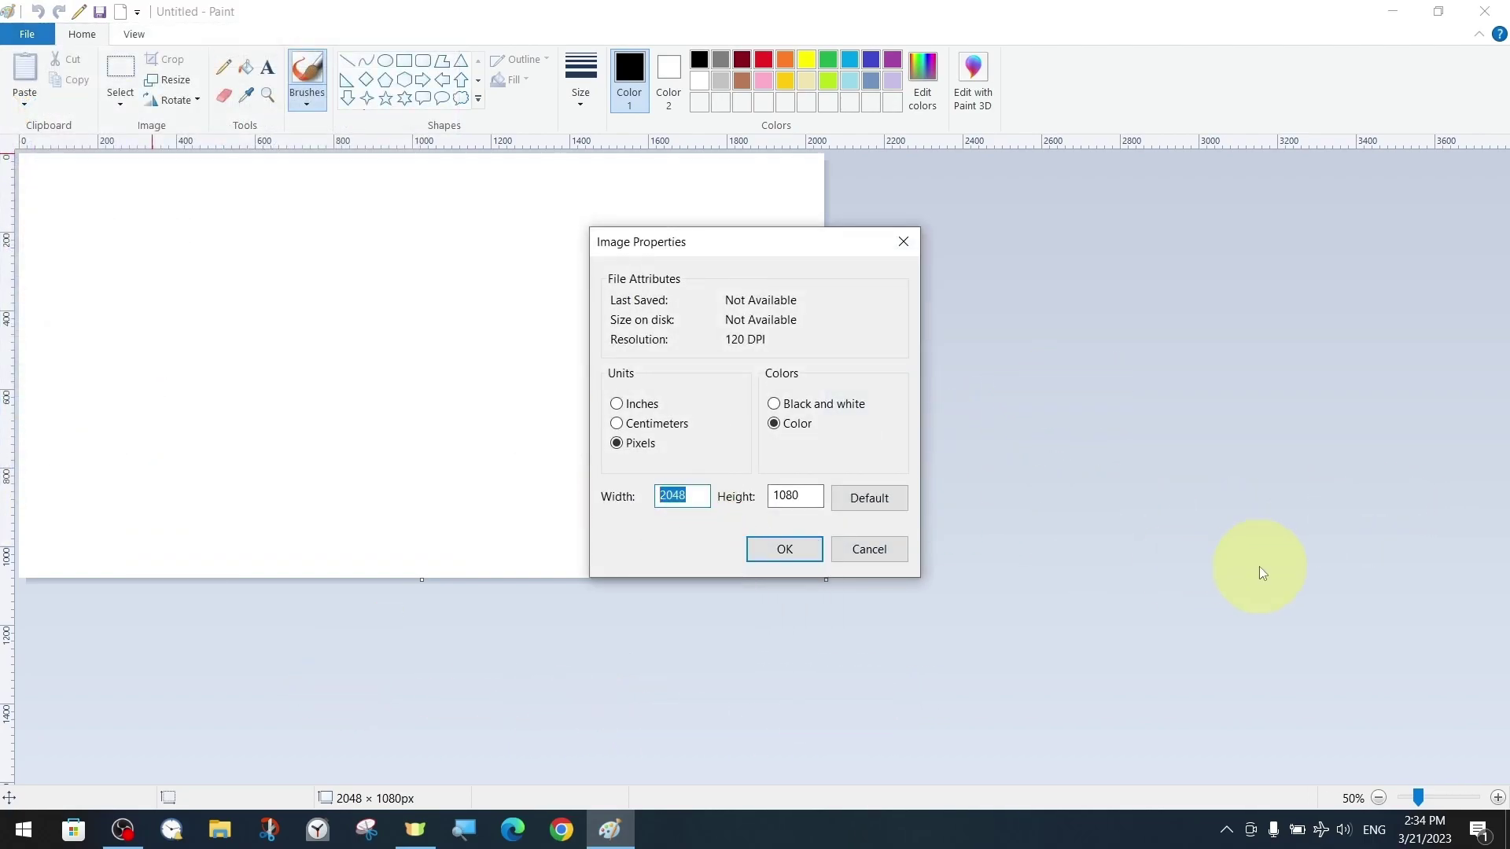
type("1920")
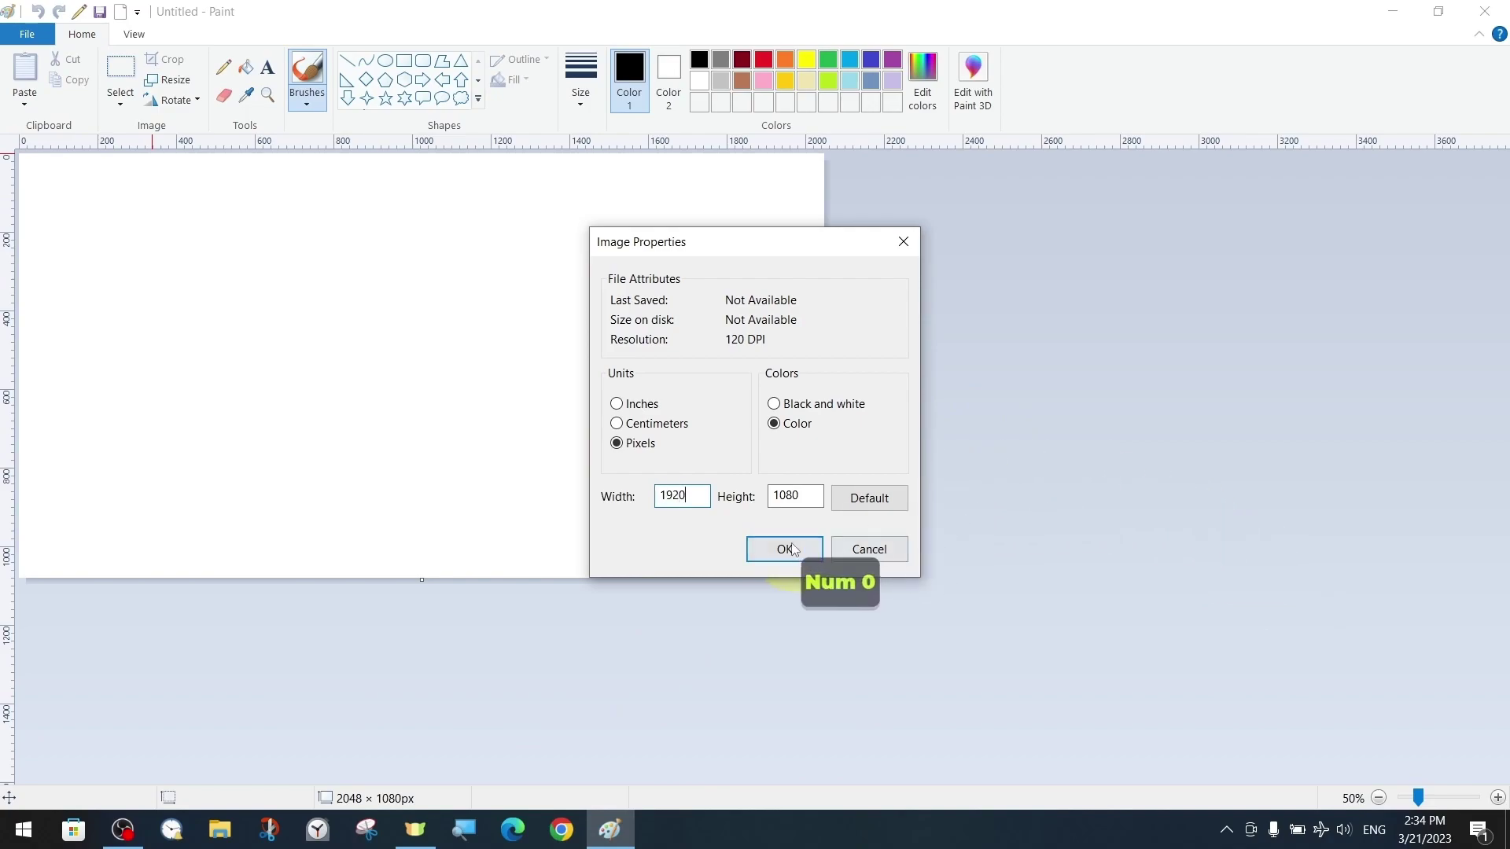
left_click(785, 549)
Step: Zoom the blank canvas in and out with Ctrl+mouse wheel
scroll(659, 403, "down", 2, "ctrl")
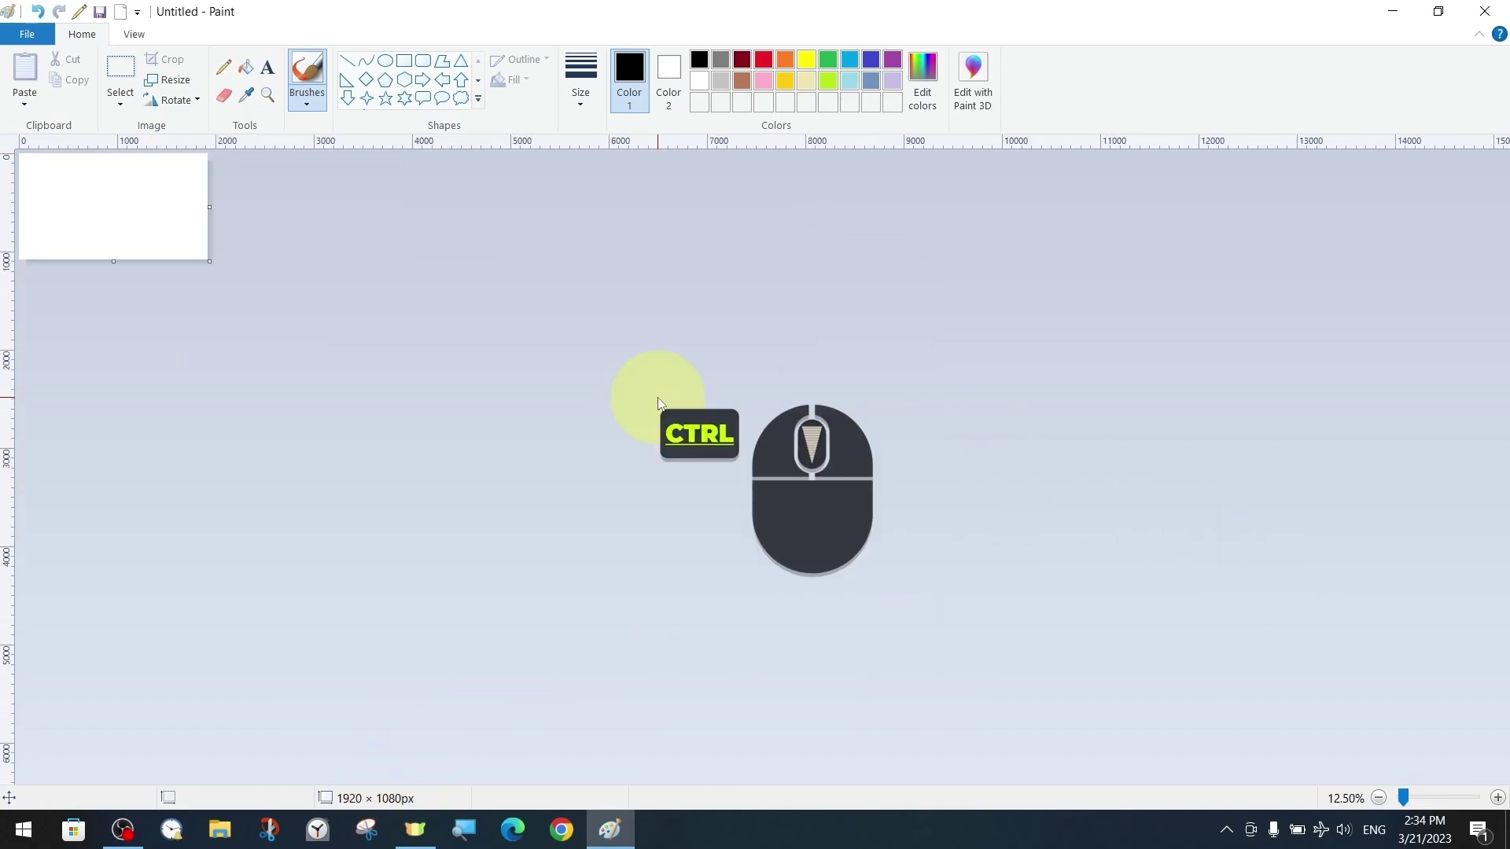
scroll(659, 403, "up", 2, "ctrl")
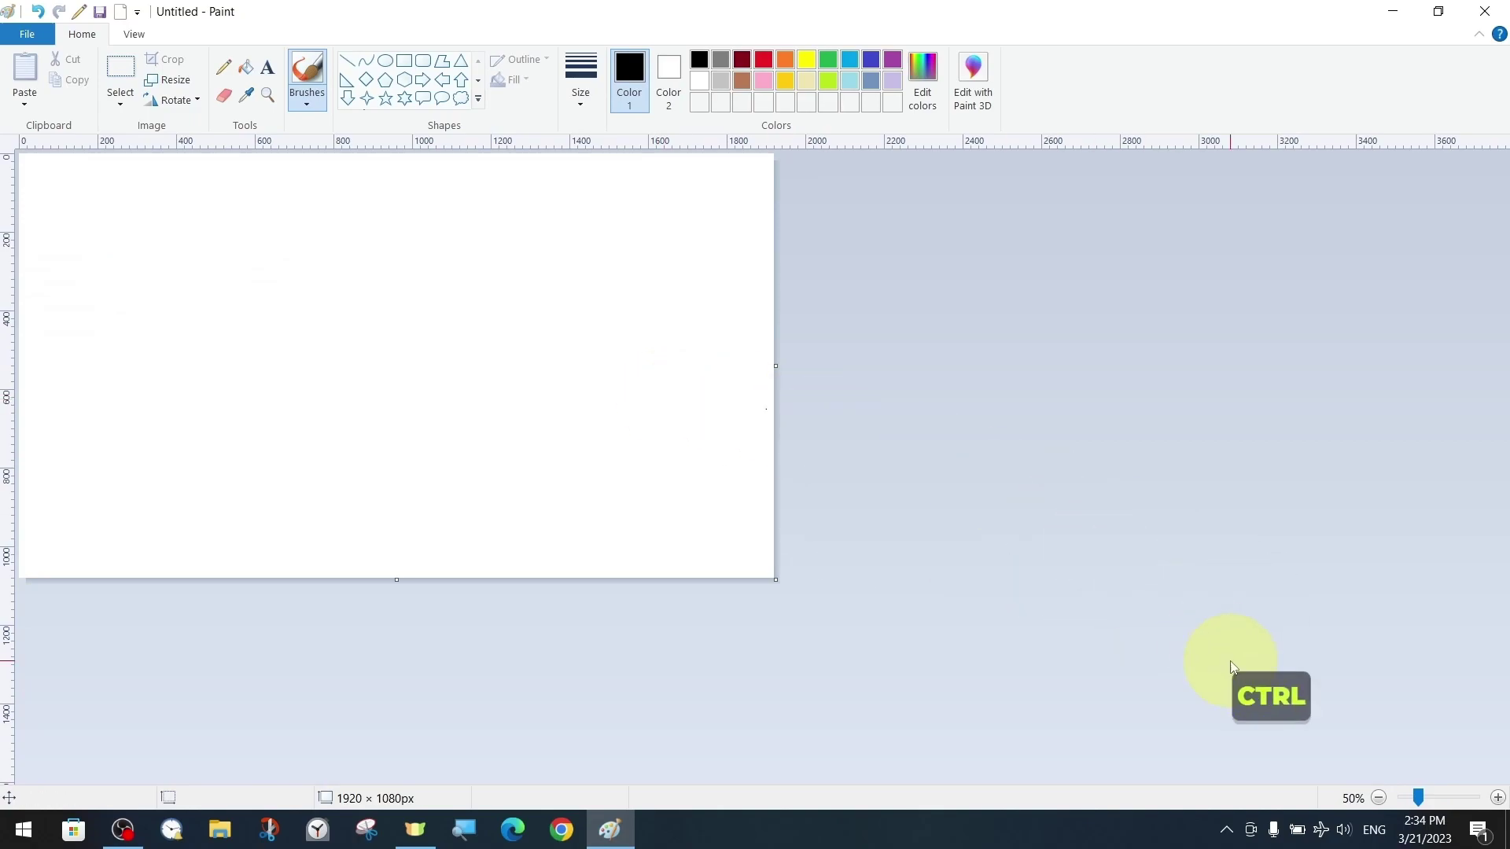
scroll(1423, 800, "up", 1, "ctrl")
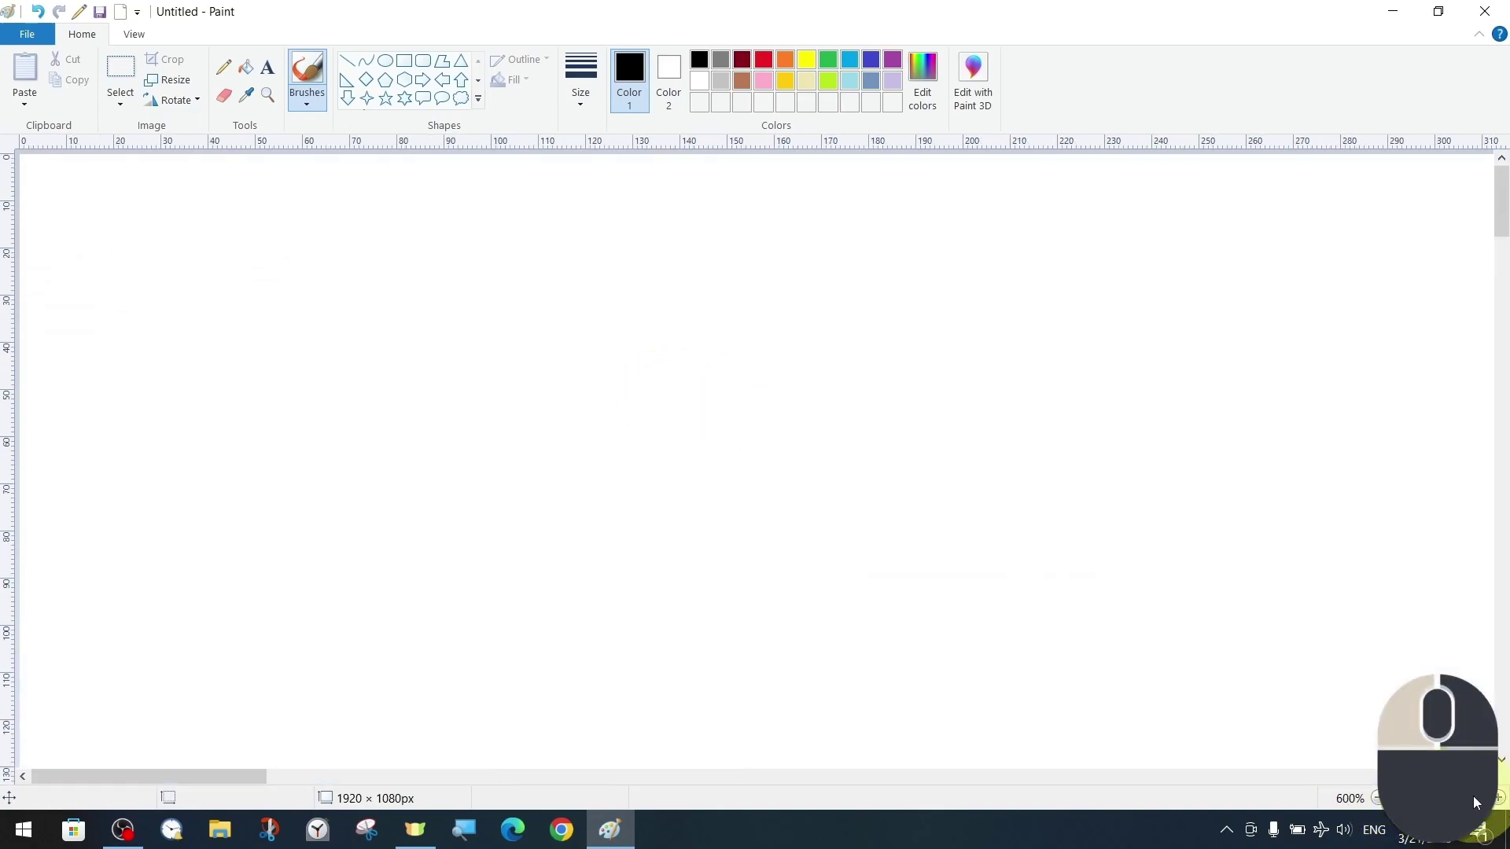
scroll(1473, 796, "down", 3, "ctrl")
scroll(1433, 794, "up", 1, "ctrl")
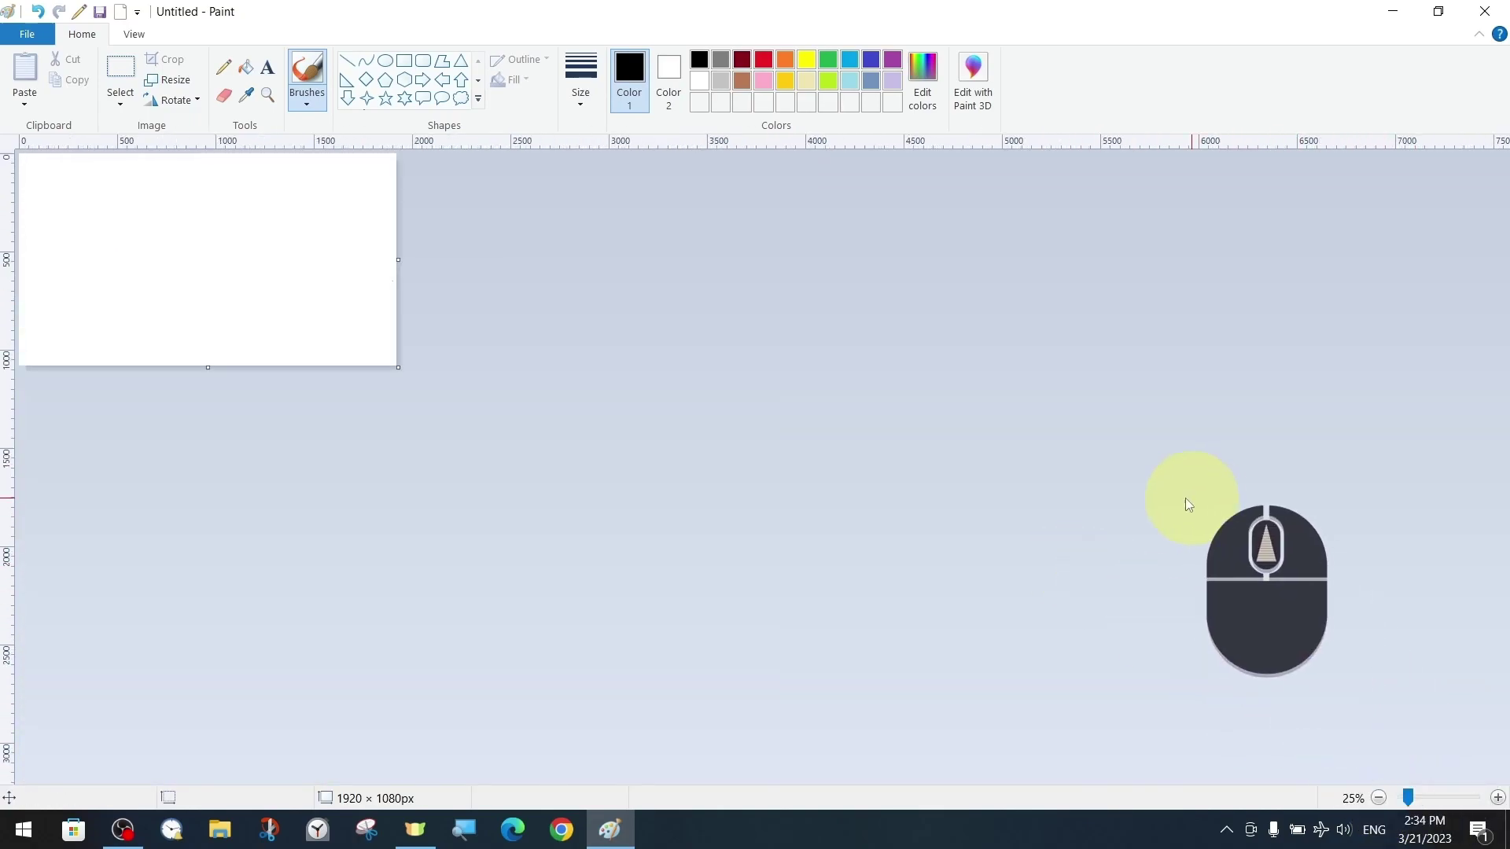
scroll(913, 478, "up", 2, "ctrl")
scroll(913, 478, "up", 3, "ctrl")
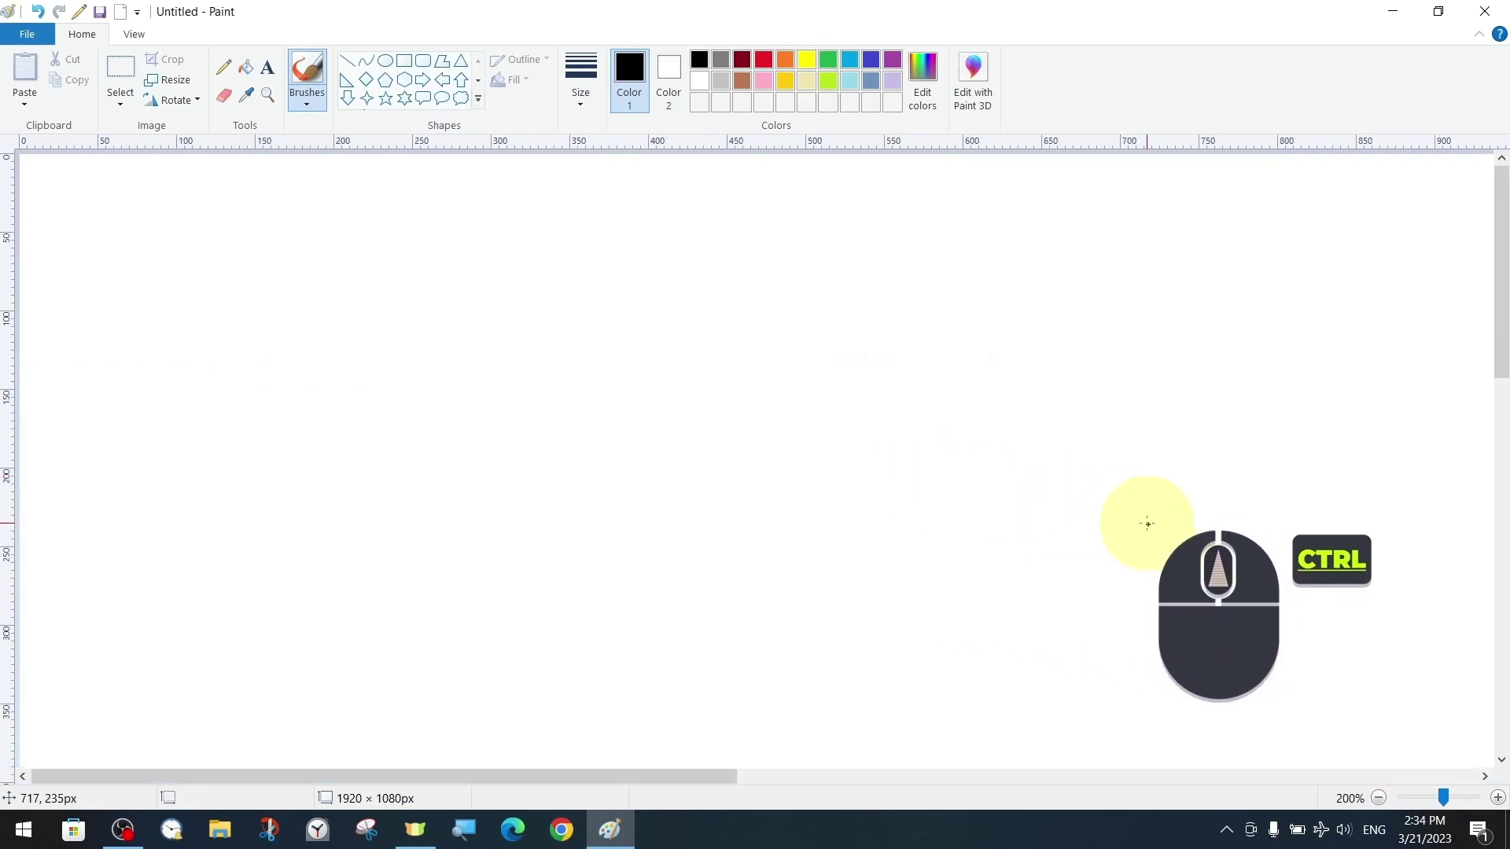
scroll(1148, 523, "up", 4, "ctrl")
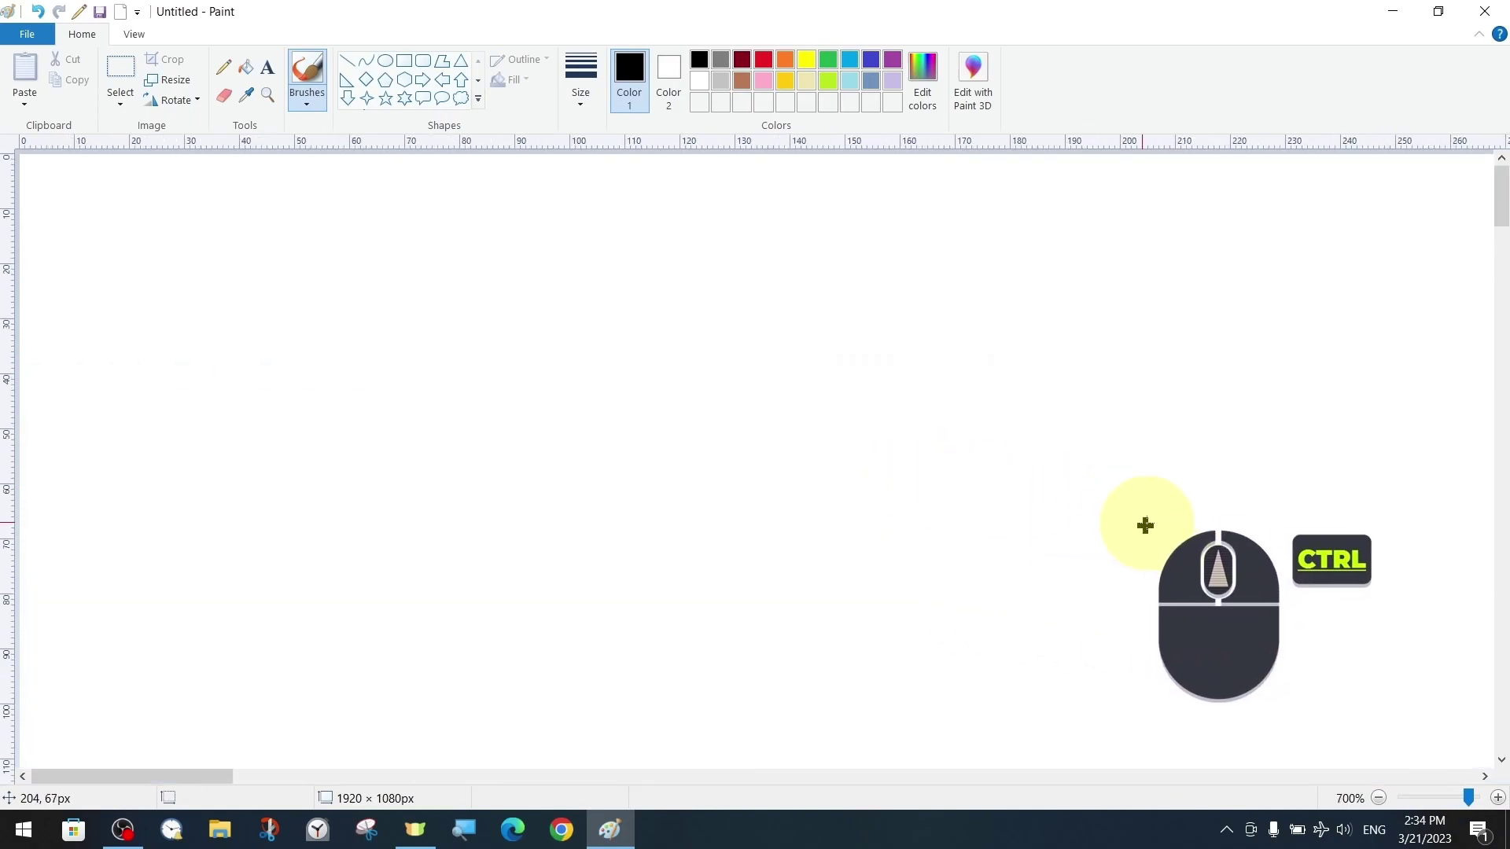
scroll(1148, 522, "down", 9, "ctrl")
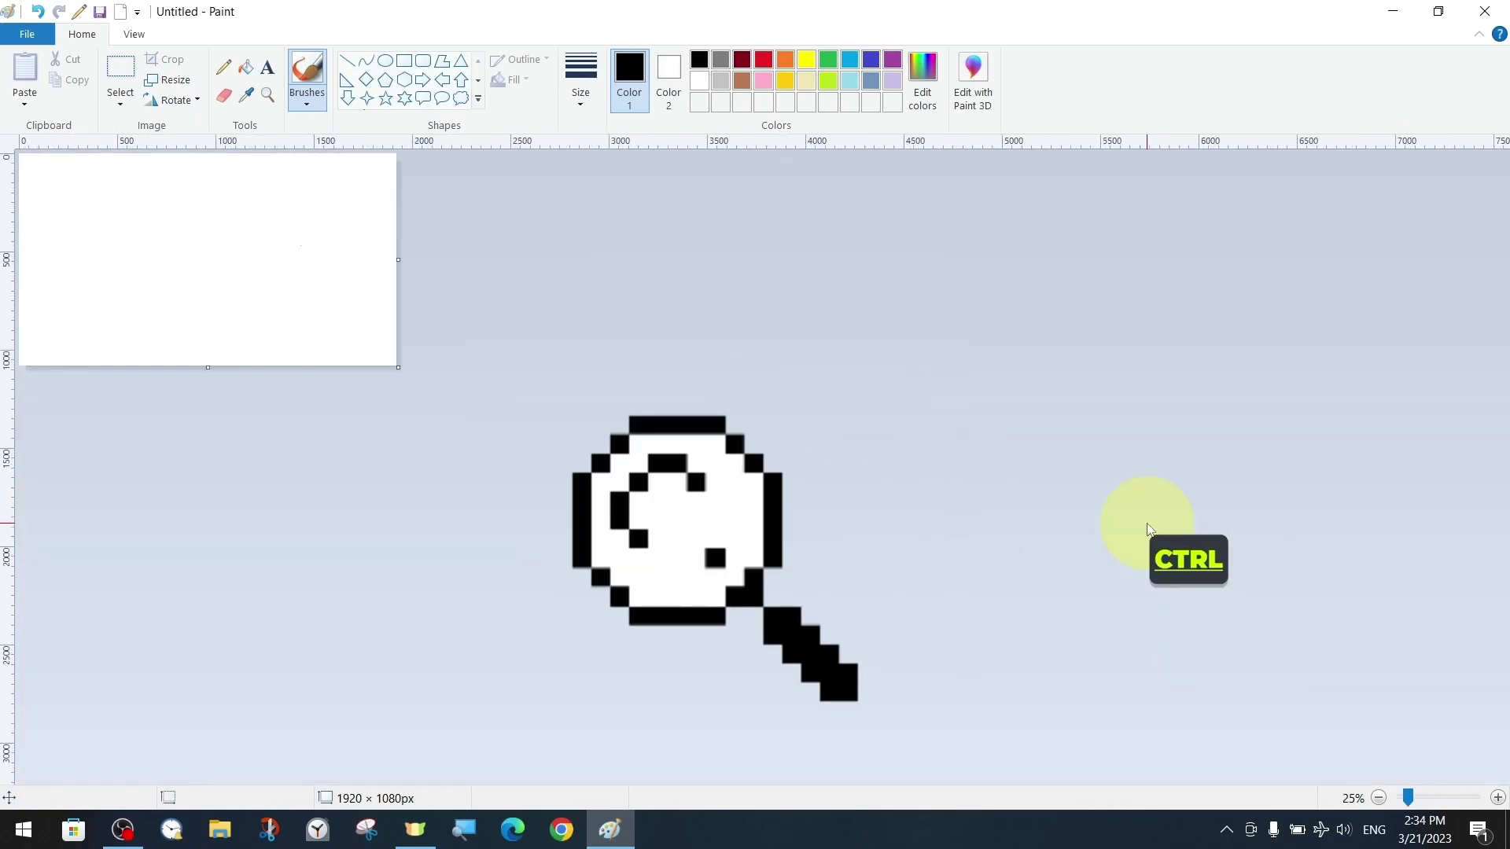
Step: Zoom fully out, then in to 800% with the slider, and draw a long thin freehand line
left_click(1436, 797)
left_click_drag(1436, 797, 1305, 802)
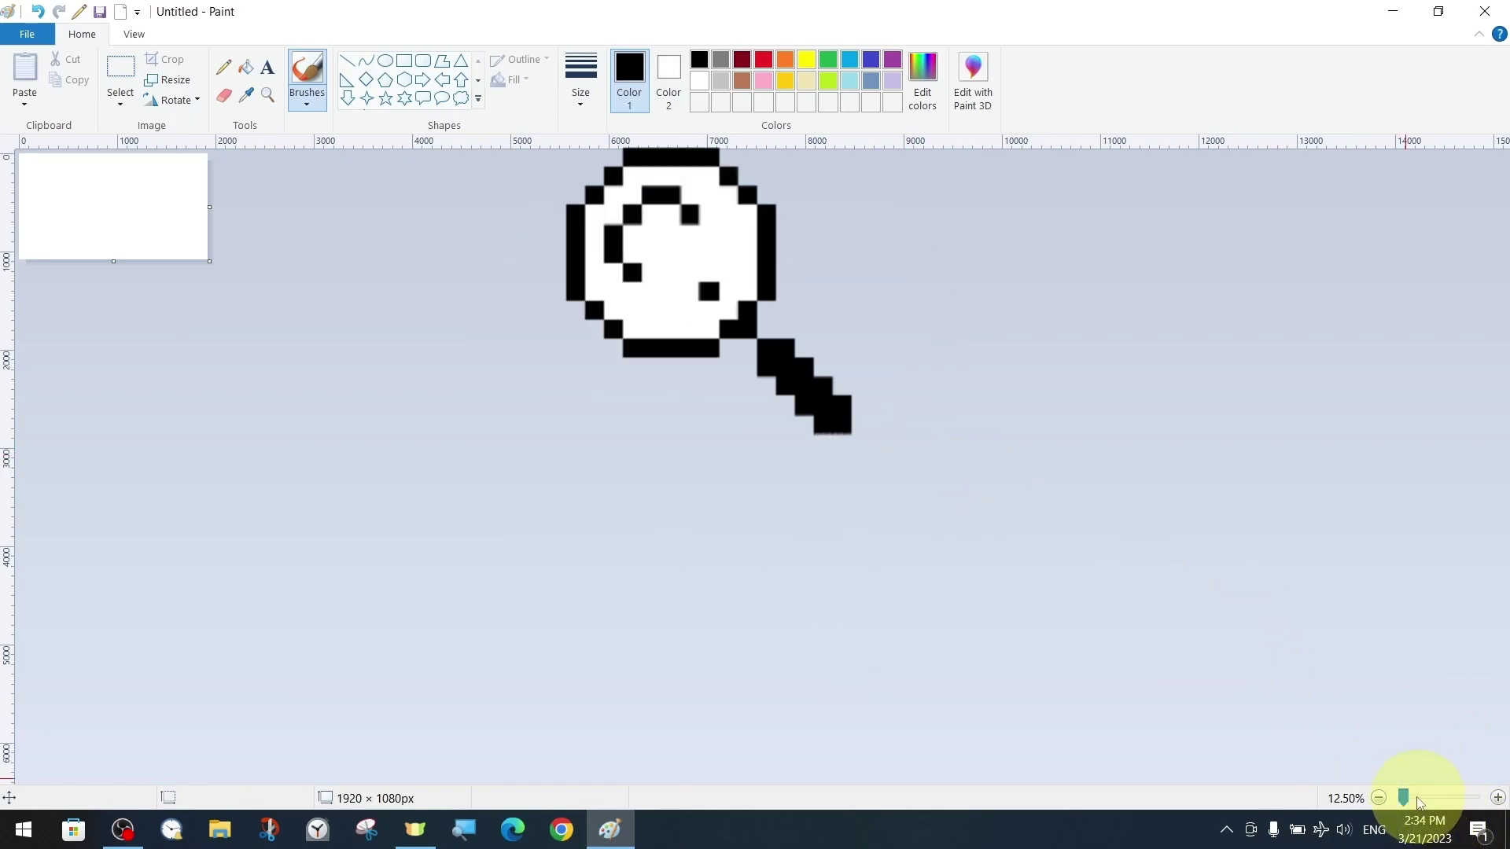
mouse_move(1403, 797)
left_mouse_down()
mouse_move(1477, 794)
mouse_move(1500, 810)
mouse_move(1413, 808)
mouse_move(1101, 594)
left_mouse_up()
scroll(629, 362, "up", 3)
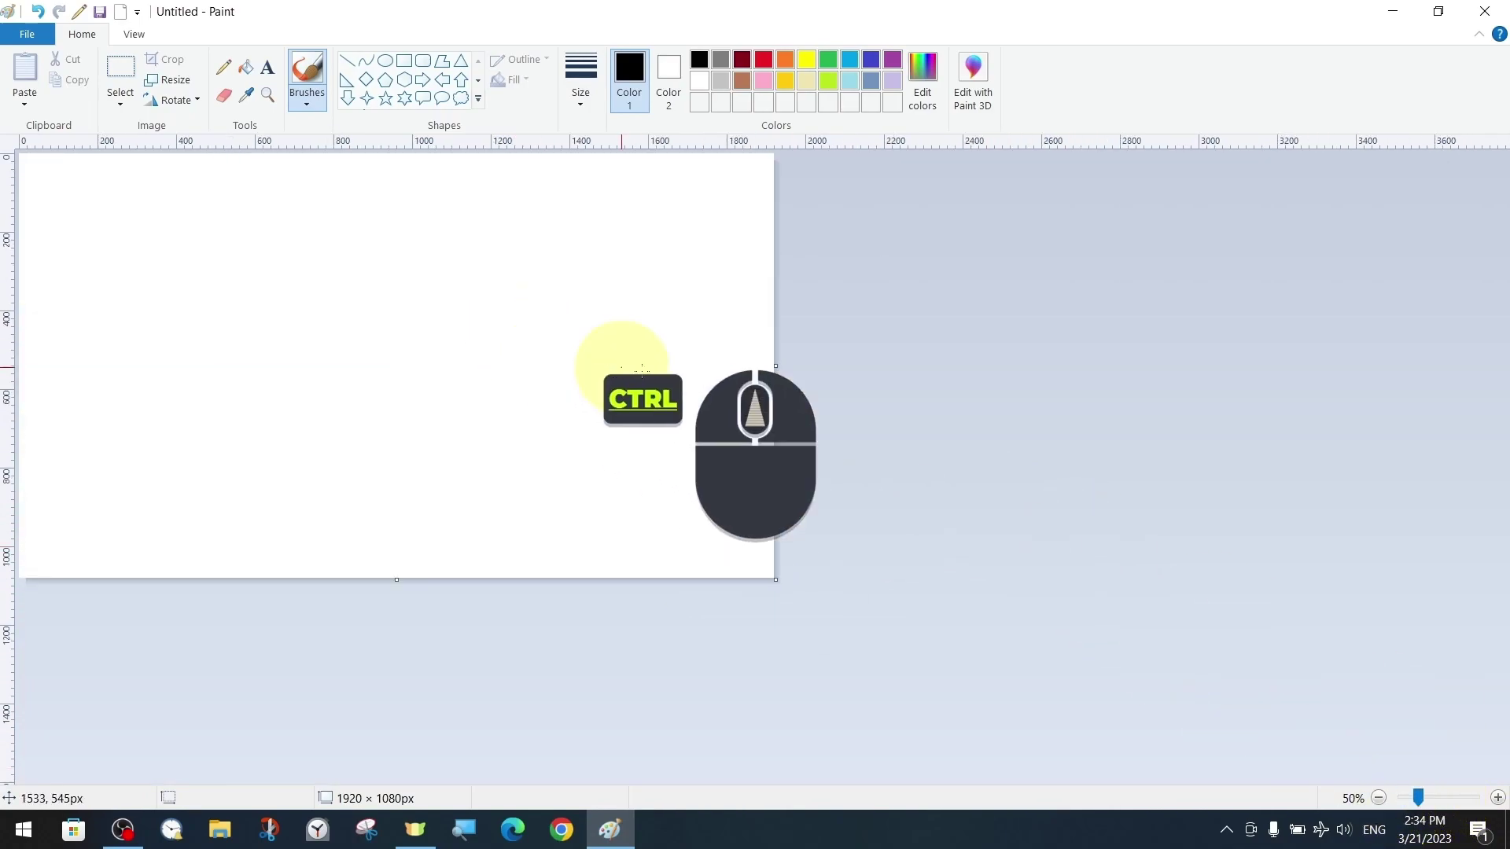
scroll(723, 419, "down", 3)
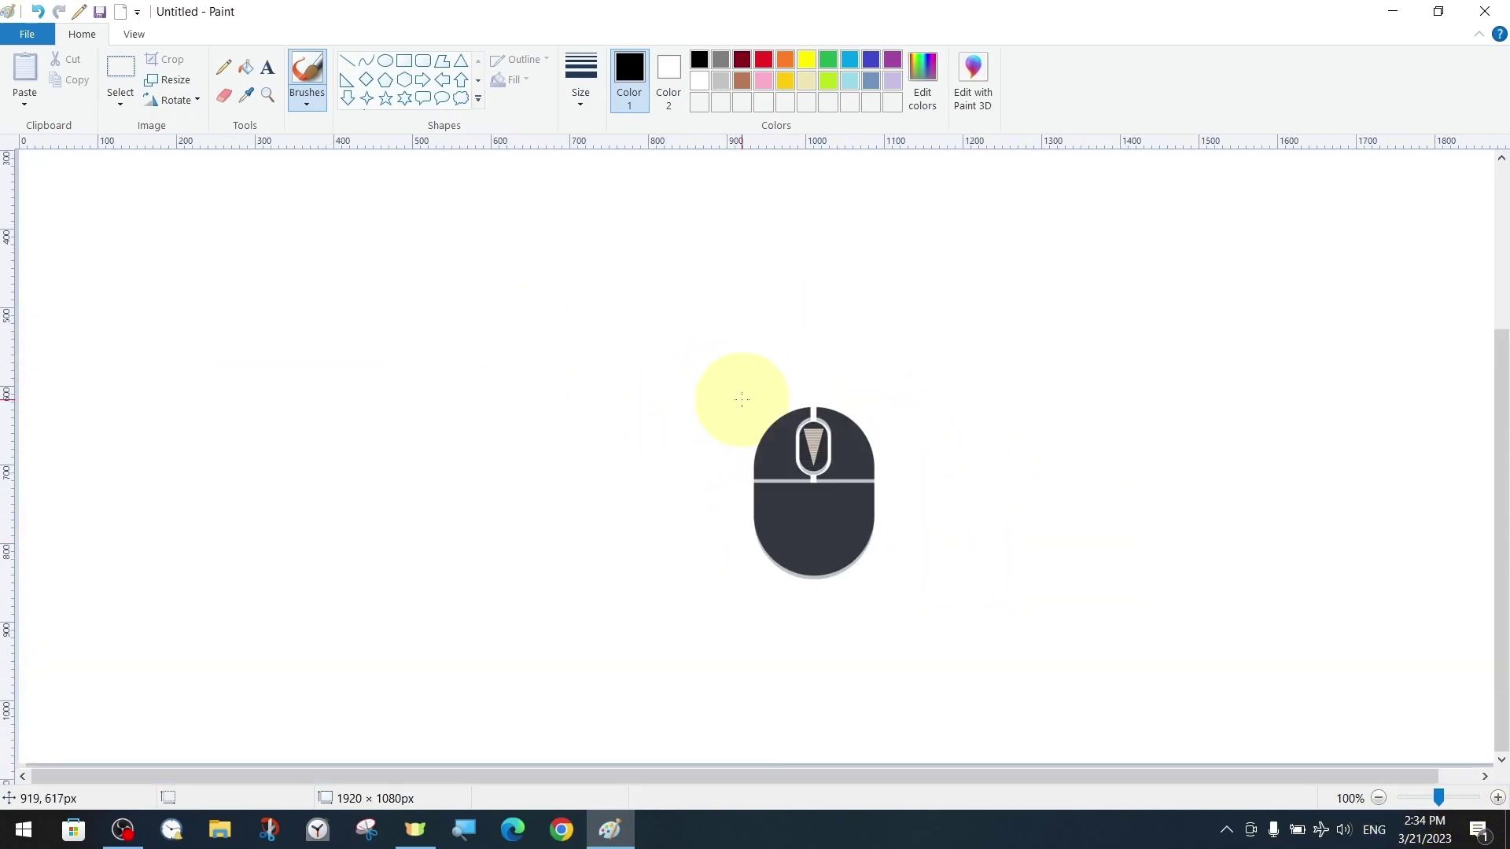
scroll(723, 419, "up", 3)
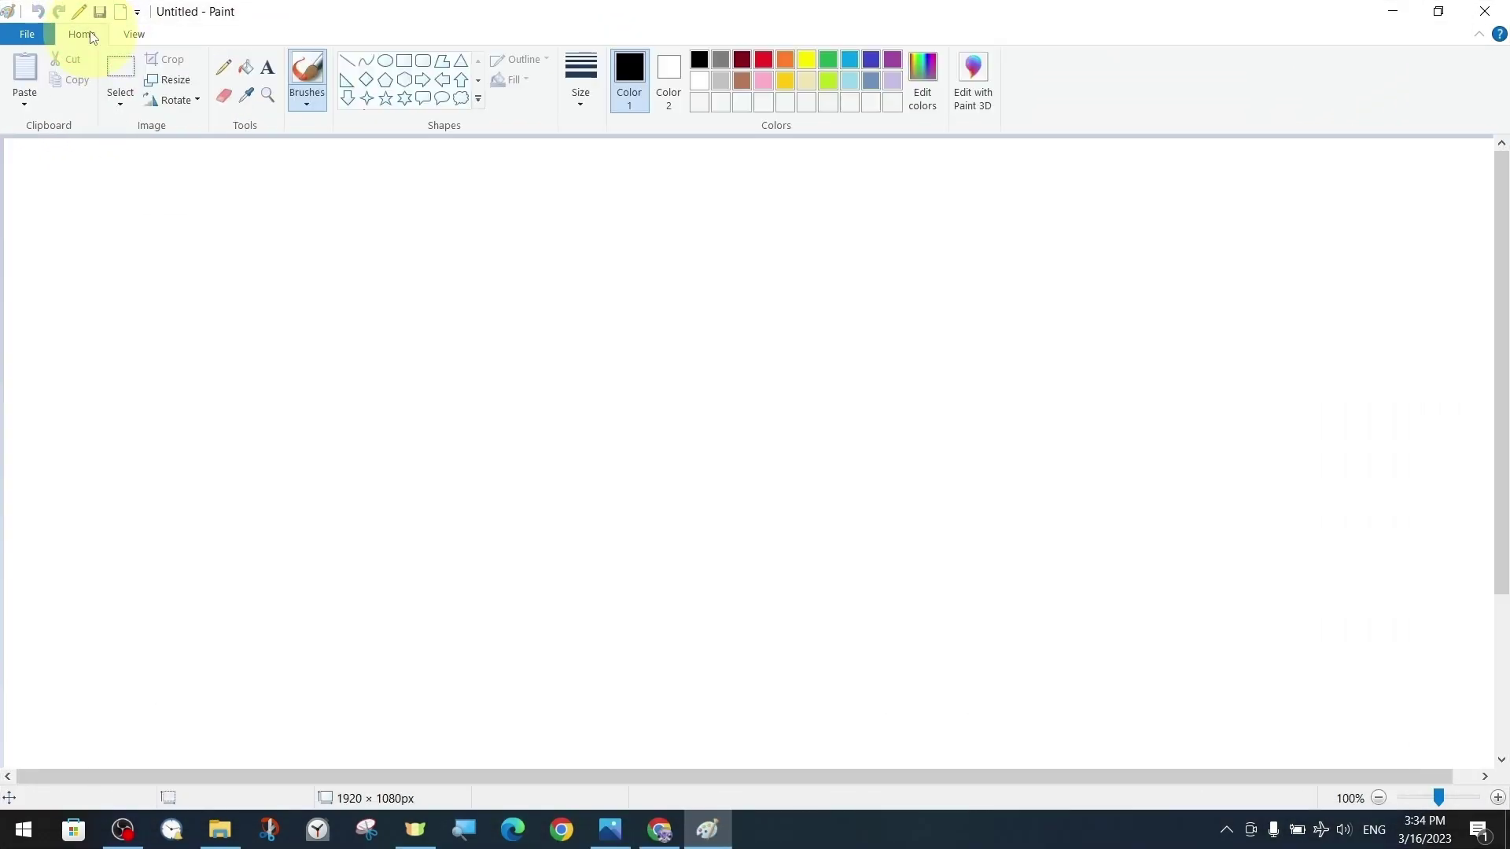
mouse_move(126, 291)
left_mouse_down()
mouse_move(235, 273)
mouse_move(305, 333)
mouse_move(529, 382)
mouse_move(779, 507)
mouse_move(898, 546)
left_mouse_up()
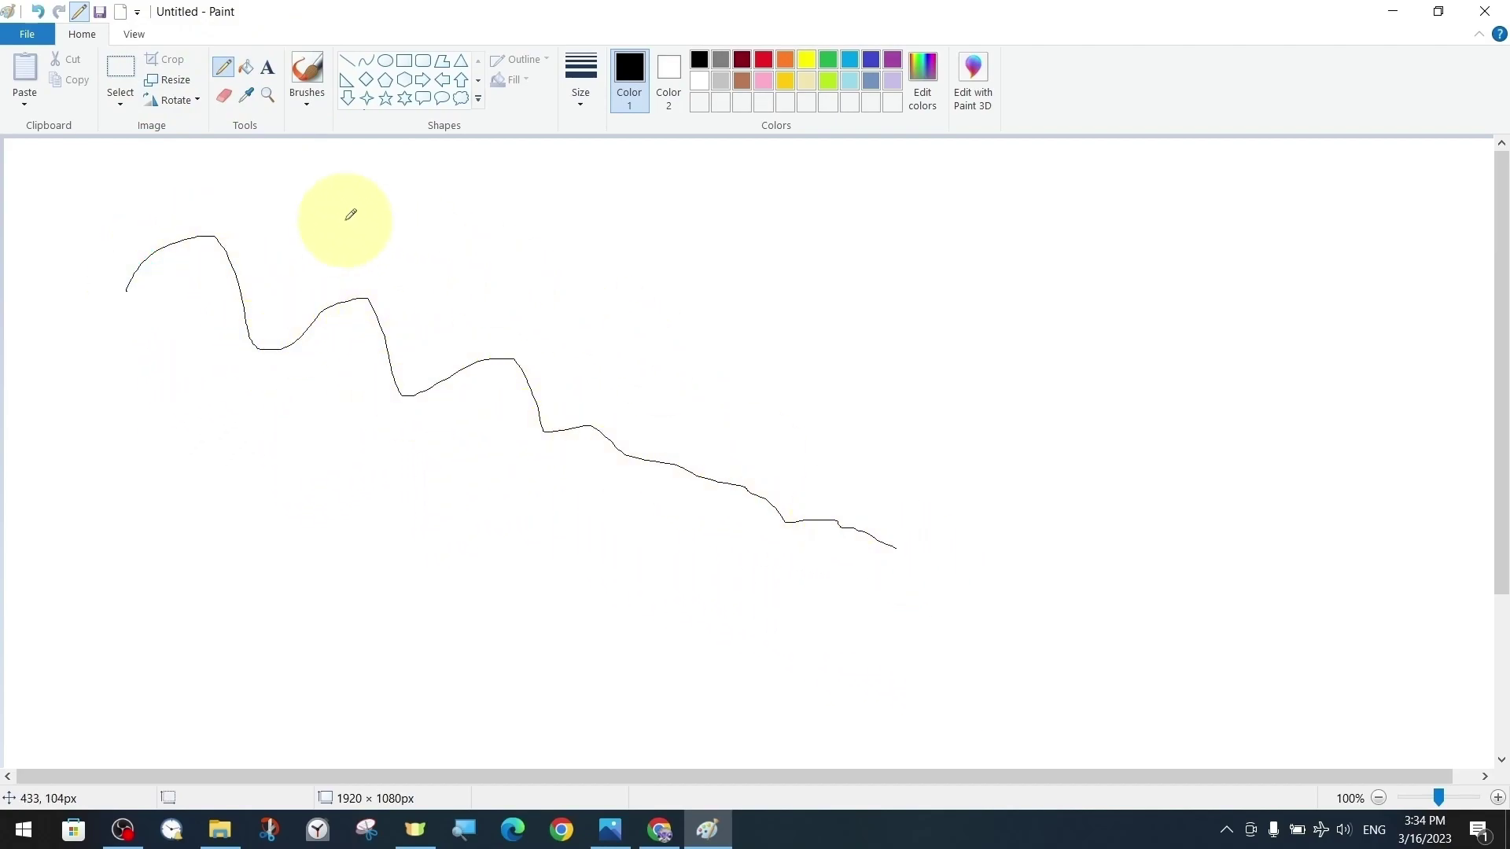
Step: Draw a medium-thickness pencil stroke, then a very thick one after Ctrl+Num +
left_click(581, 79)
left_click(588, 253)
left_click_drag(287, 200, 938, 437)
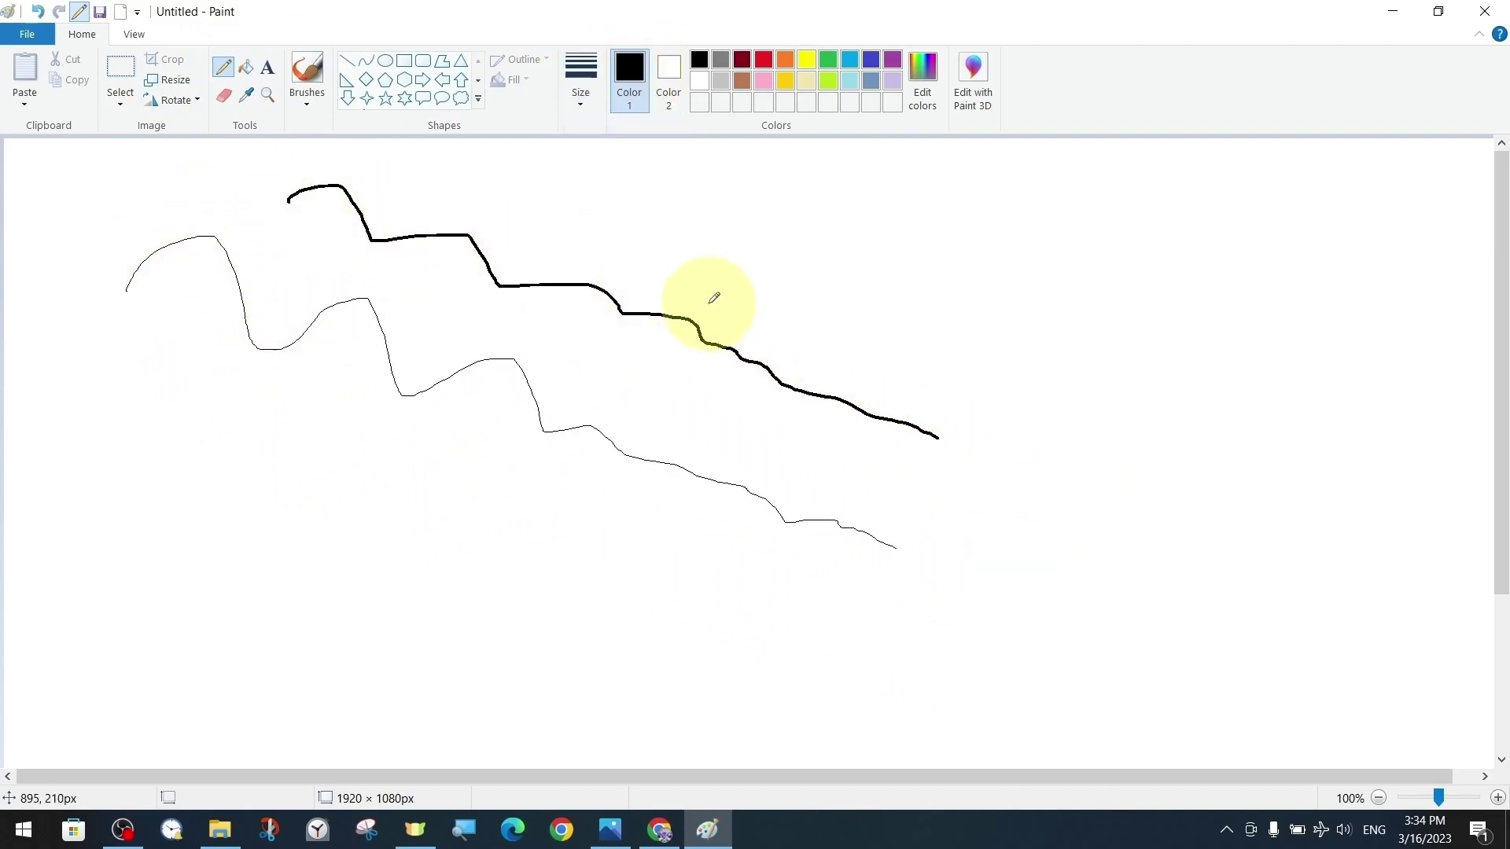
key("ctrl+KP_Add")
mouse_move(609, 172)
left_mouse_down()
mouse_move(766, 224)
mouse_move(1296, 471)
left_mouse_up()
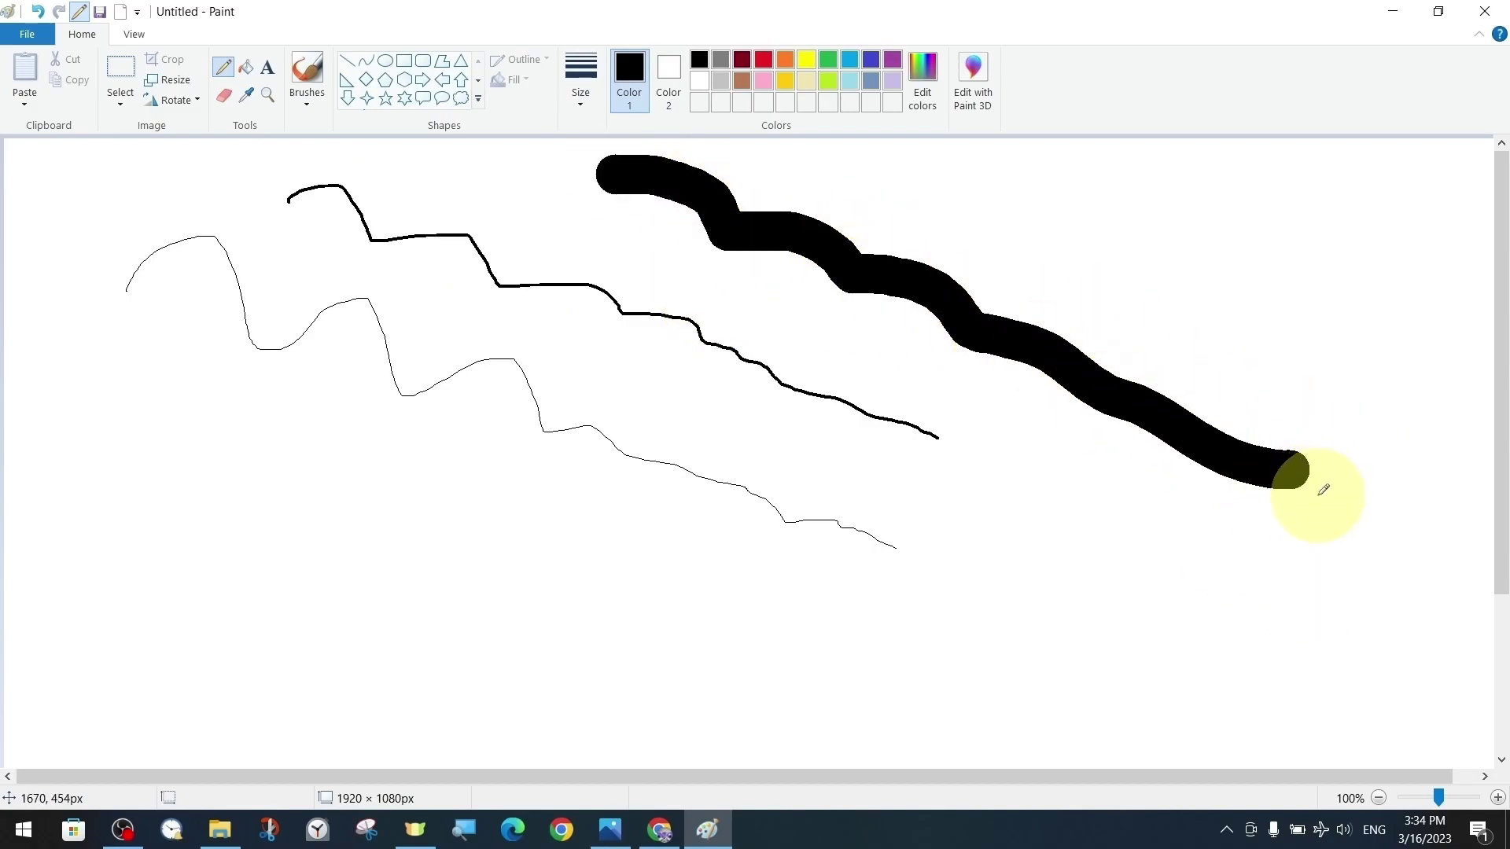
Step: On the View tab, zoom in three steps, zoom out five steps, then return to 100%
left_click(134, 34)
left_click(23, 78)
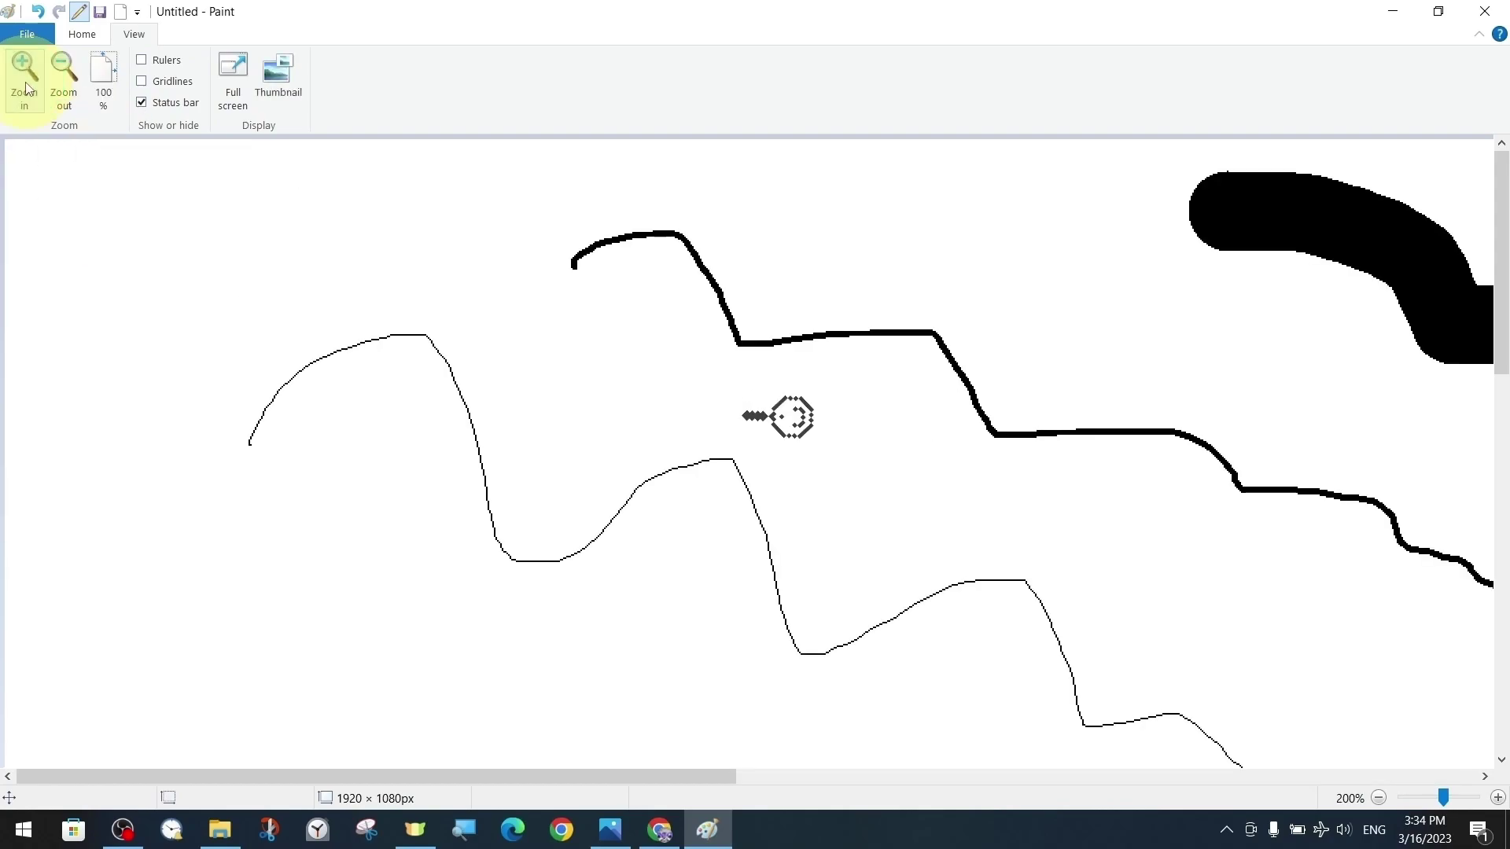
left_click(23, 79)
left_click(24, 78)
left_click(23, 79)
left_click(23, 79)
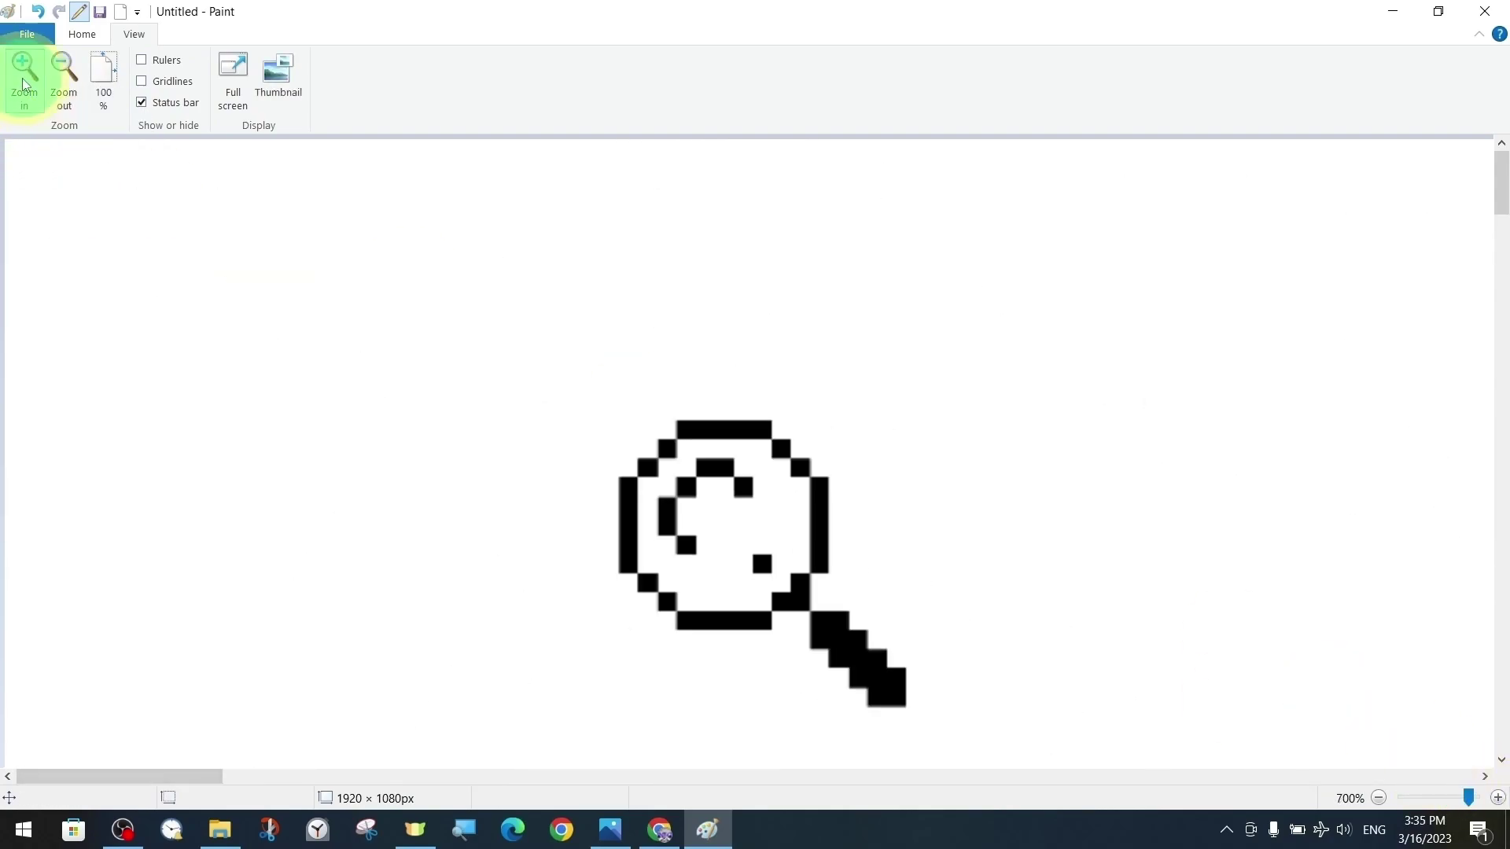
left_click(65, 79)
left_click(65, 79)
left_click(64, 78)
left_click(64, 79)
left_click(65, 79)
left_click(64, 79)
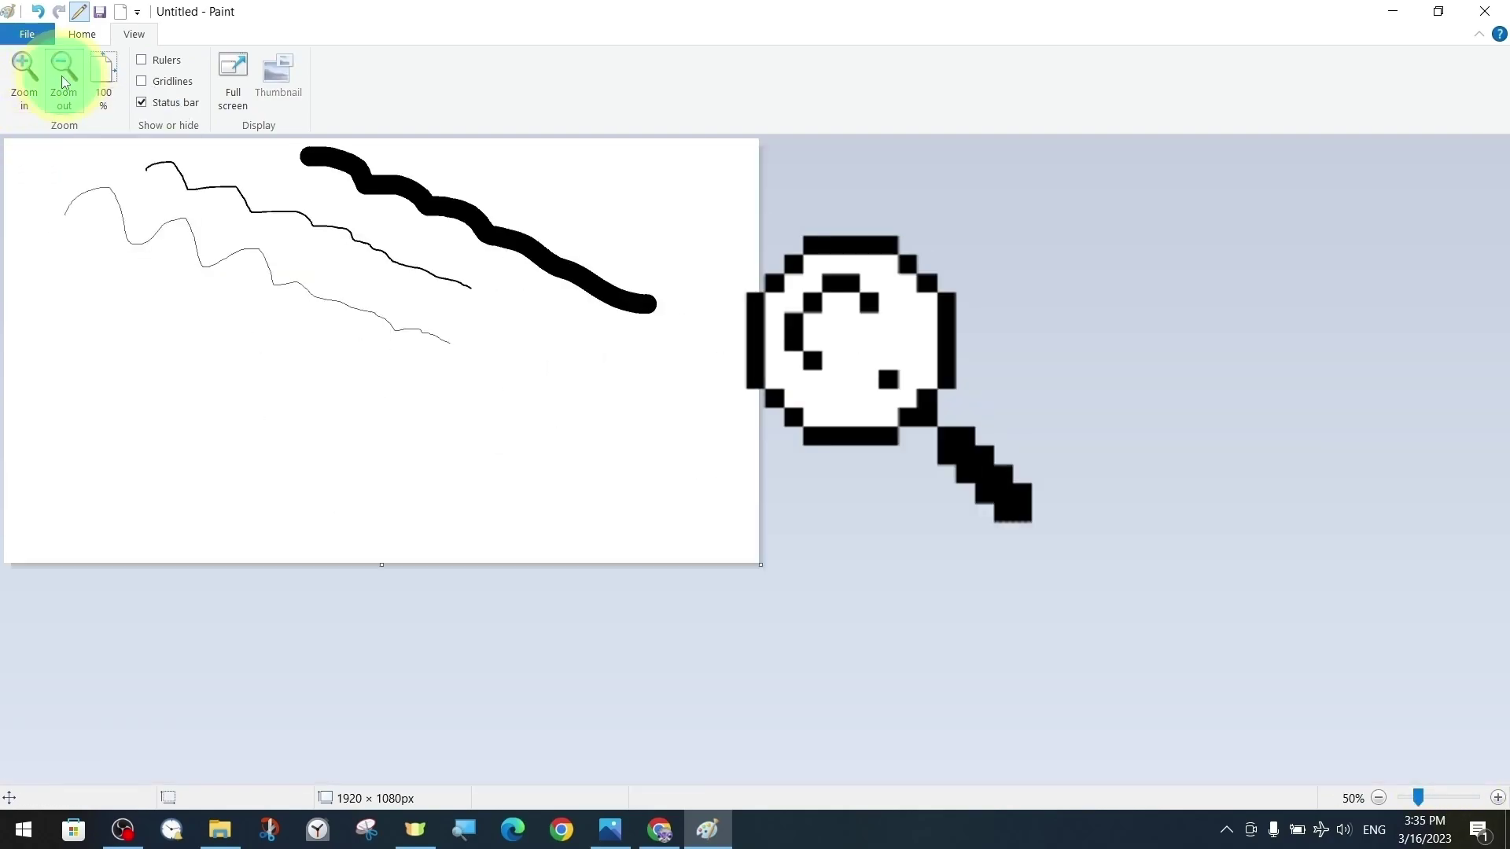
left_click(65, 79)
left_click(65, 78)
left_click(106, 83)
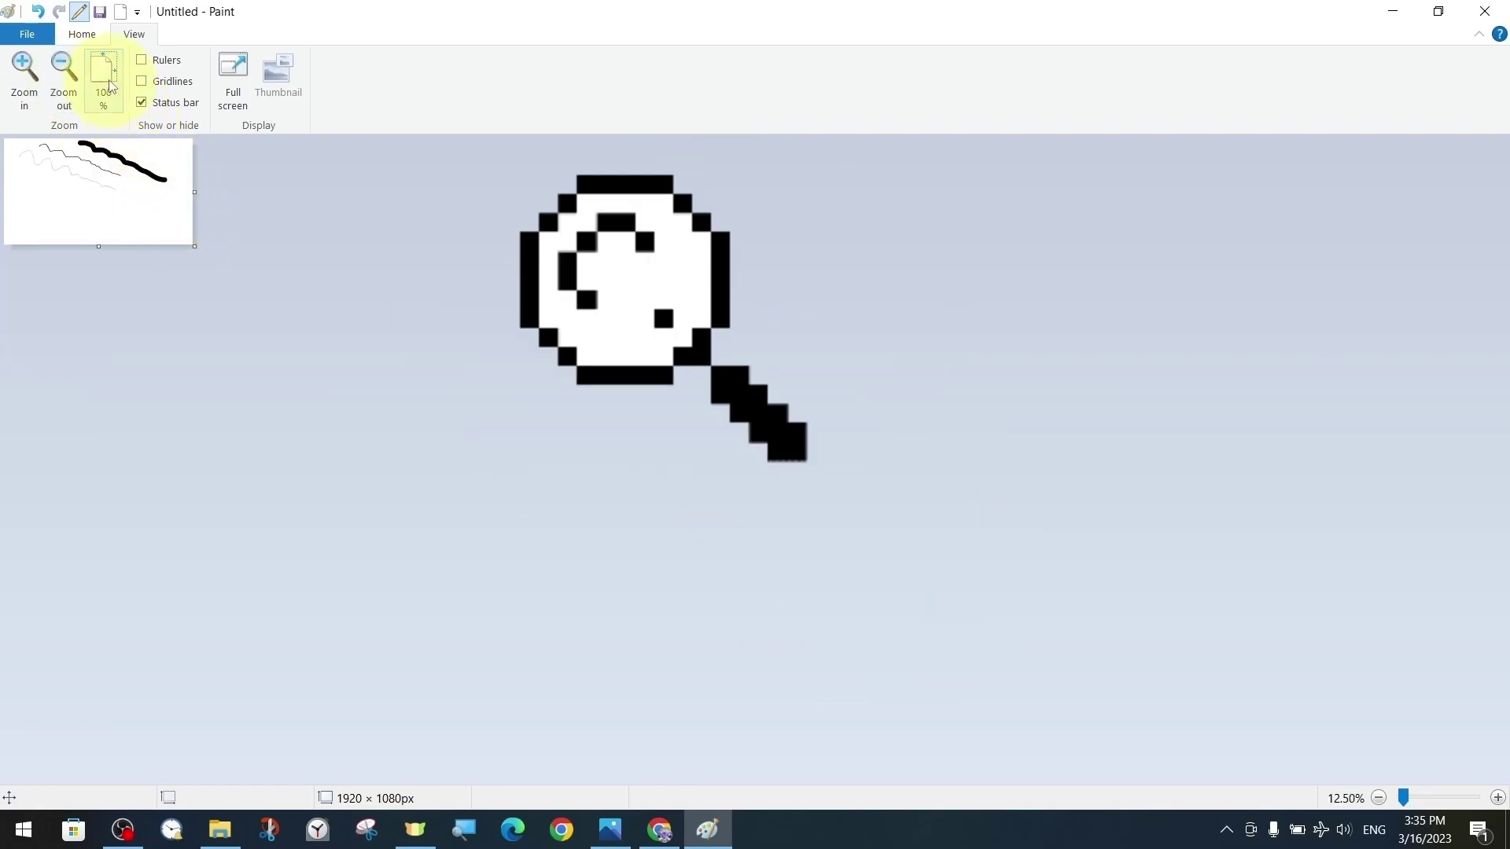
scroll(1311, 493, "down", 3)
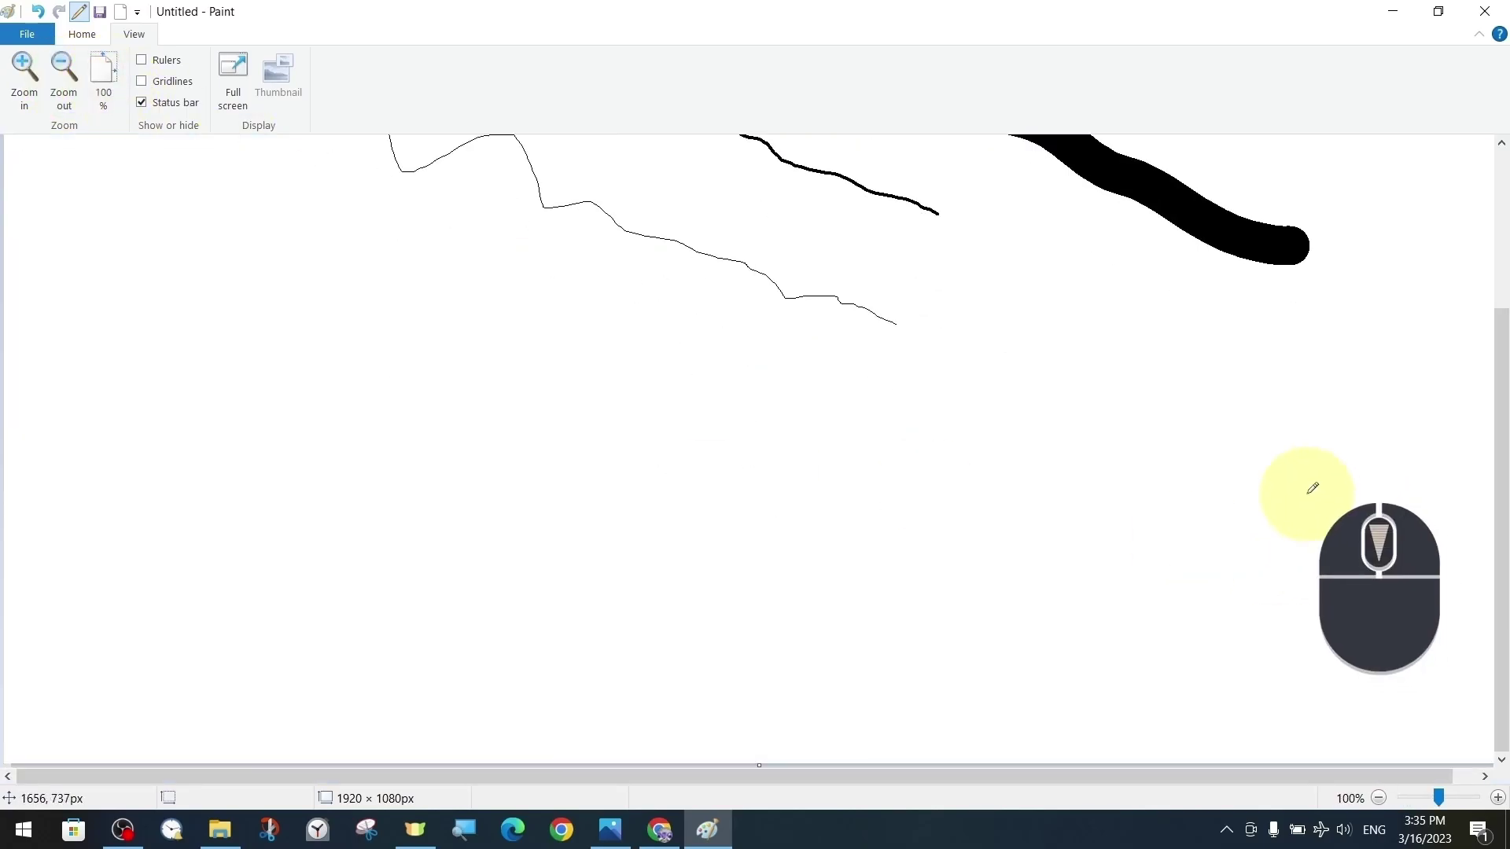
scroll(1310, 486, "up", 3)
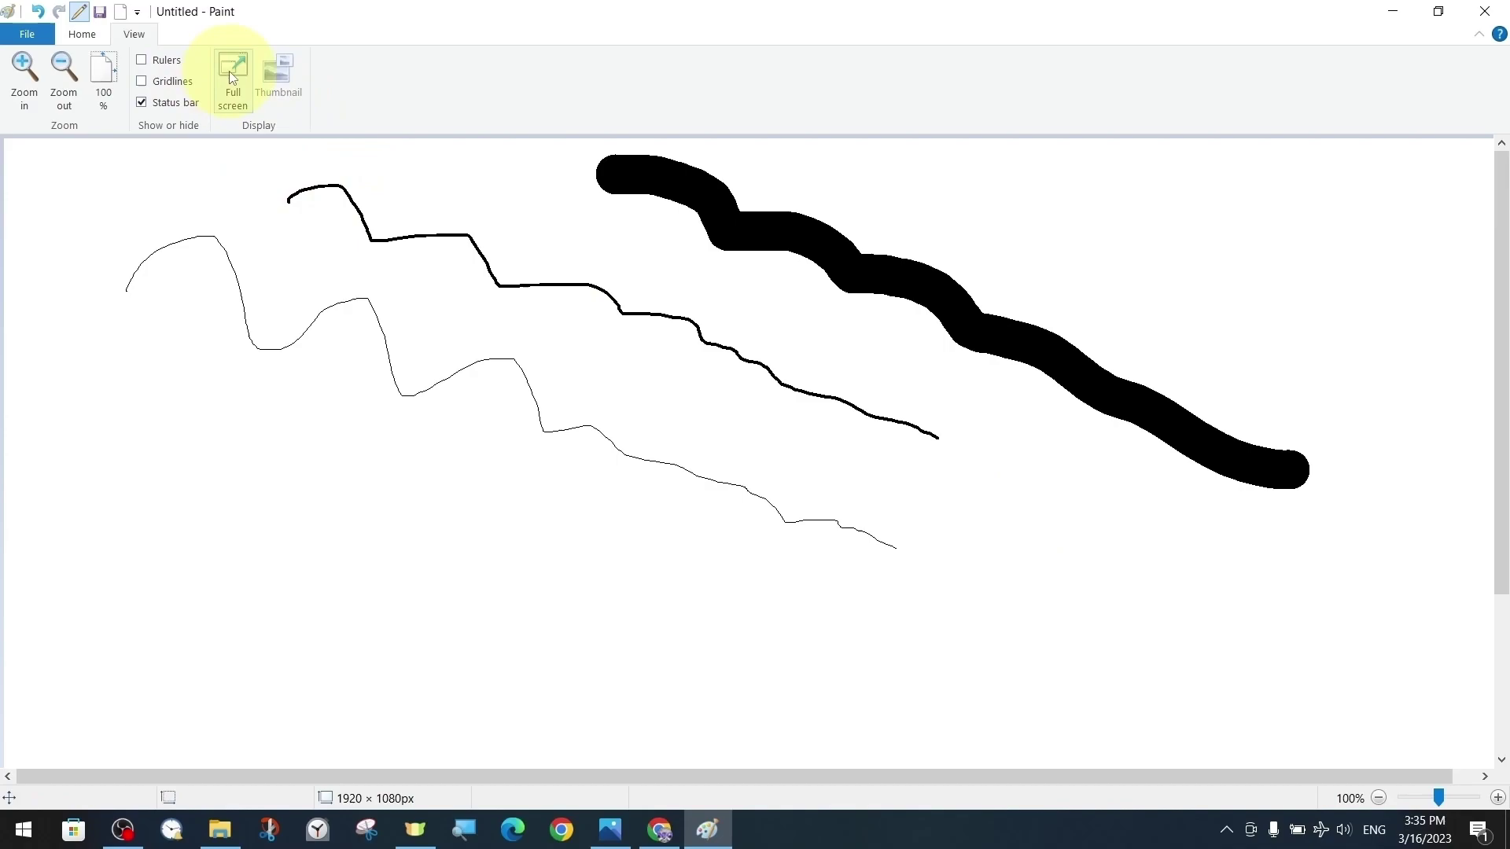
Step: Show rulers and gridlines and zoom the canvas in three steps
left_click(164, 61)
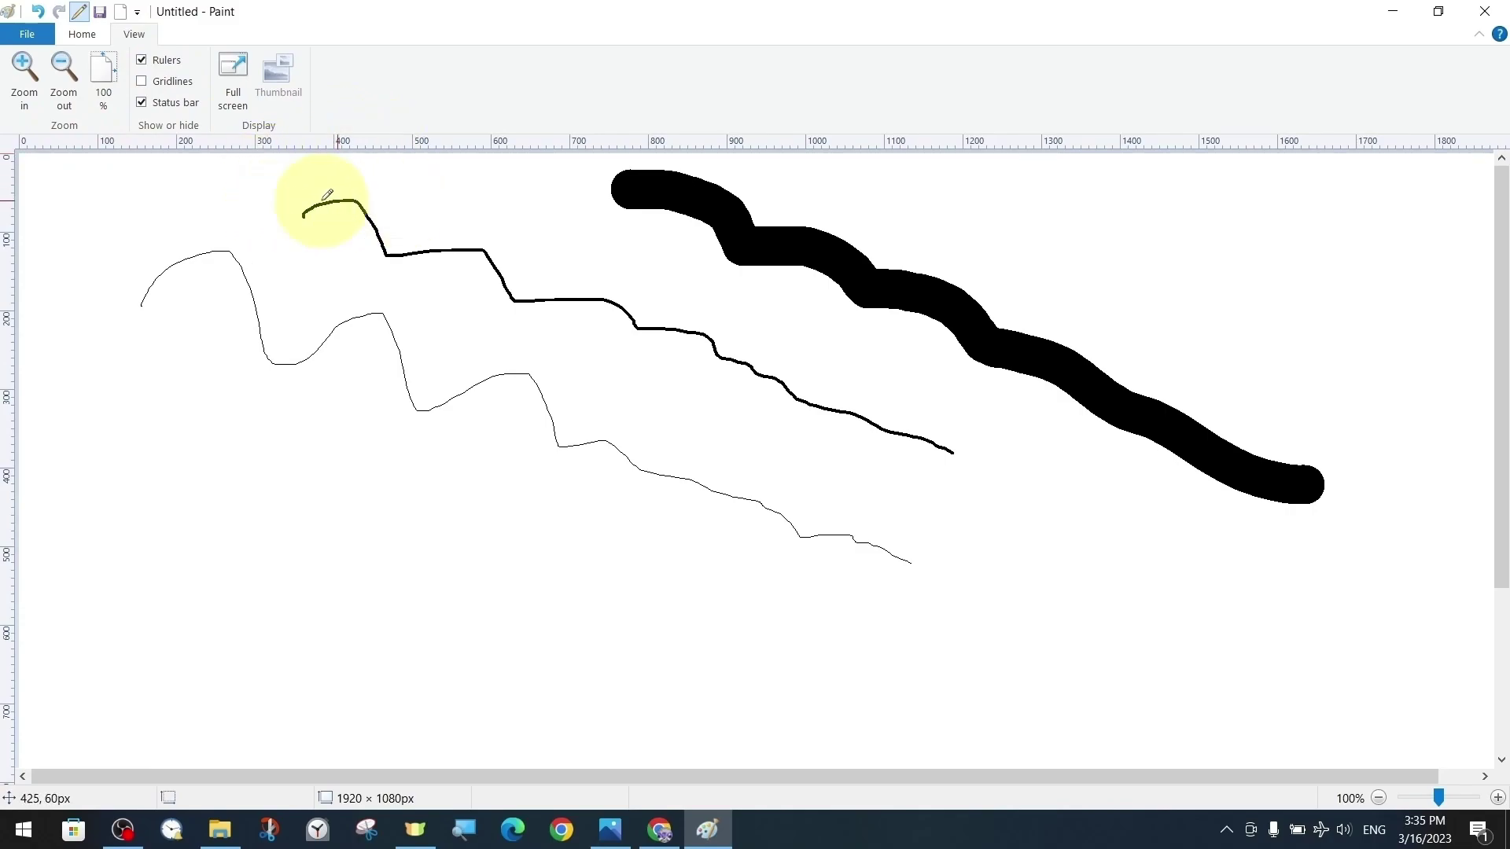
left_click(167, 81)
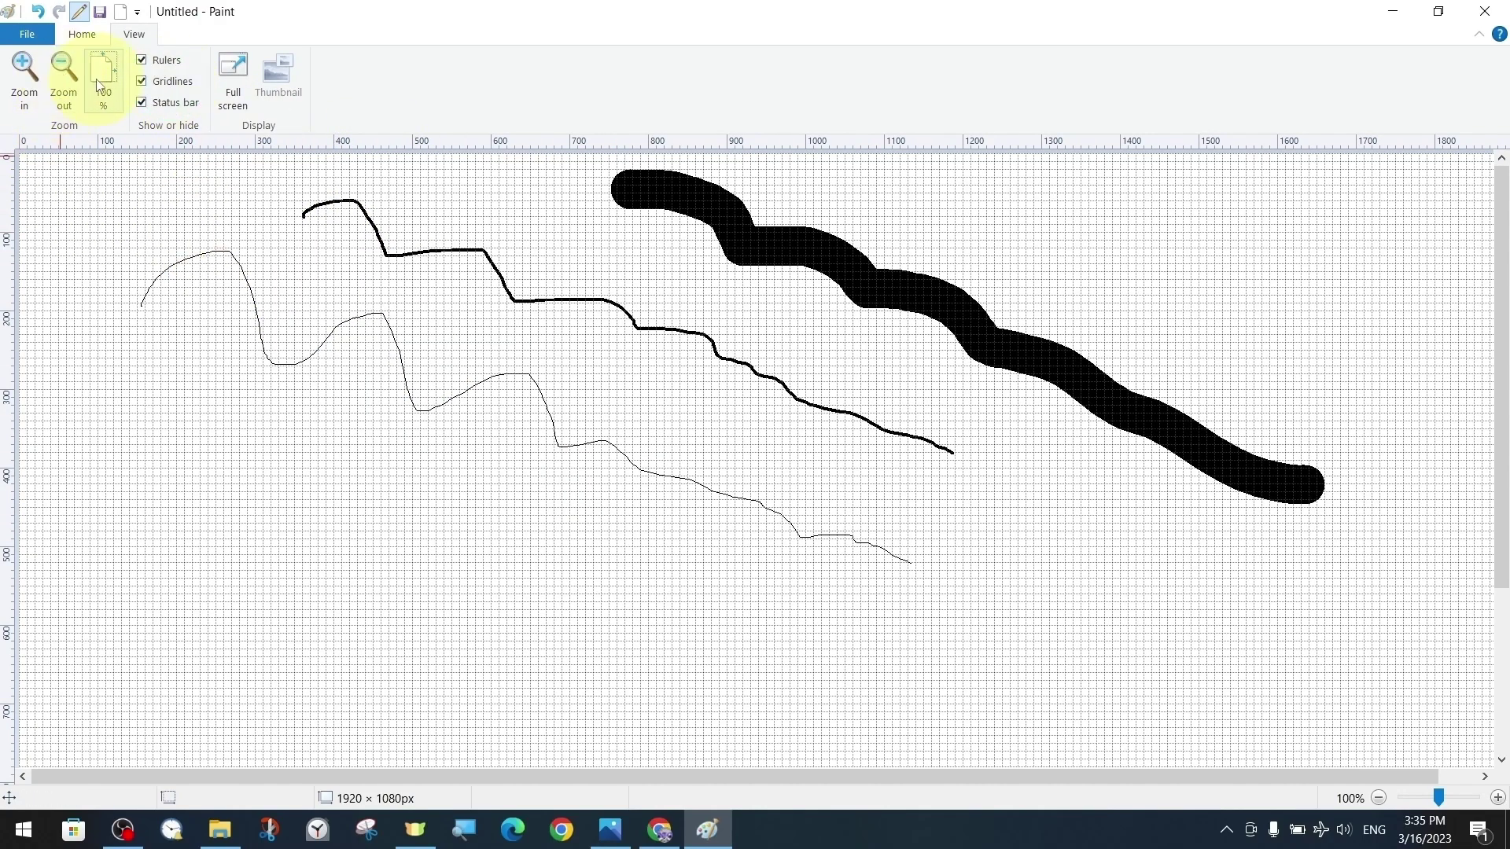
left_click(25, 78)
left_click(25, 78)
left_click(24, 79)
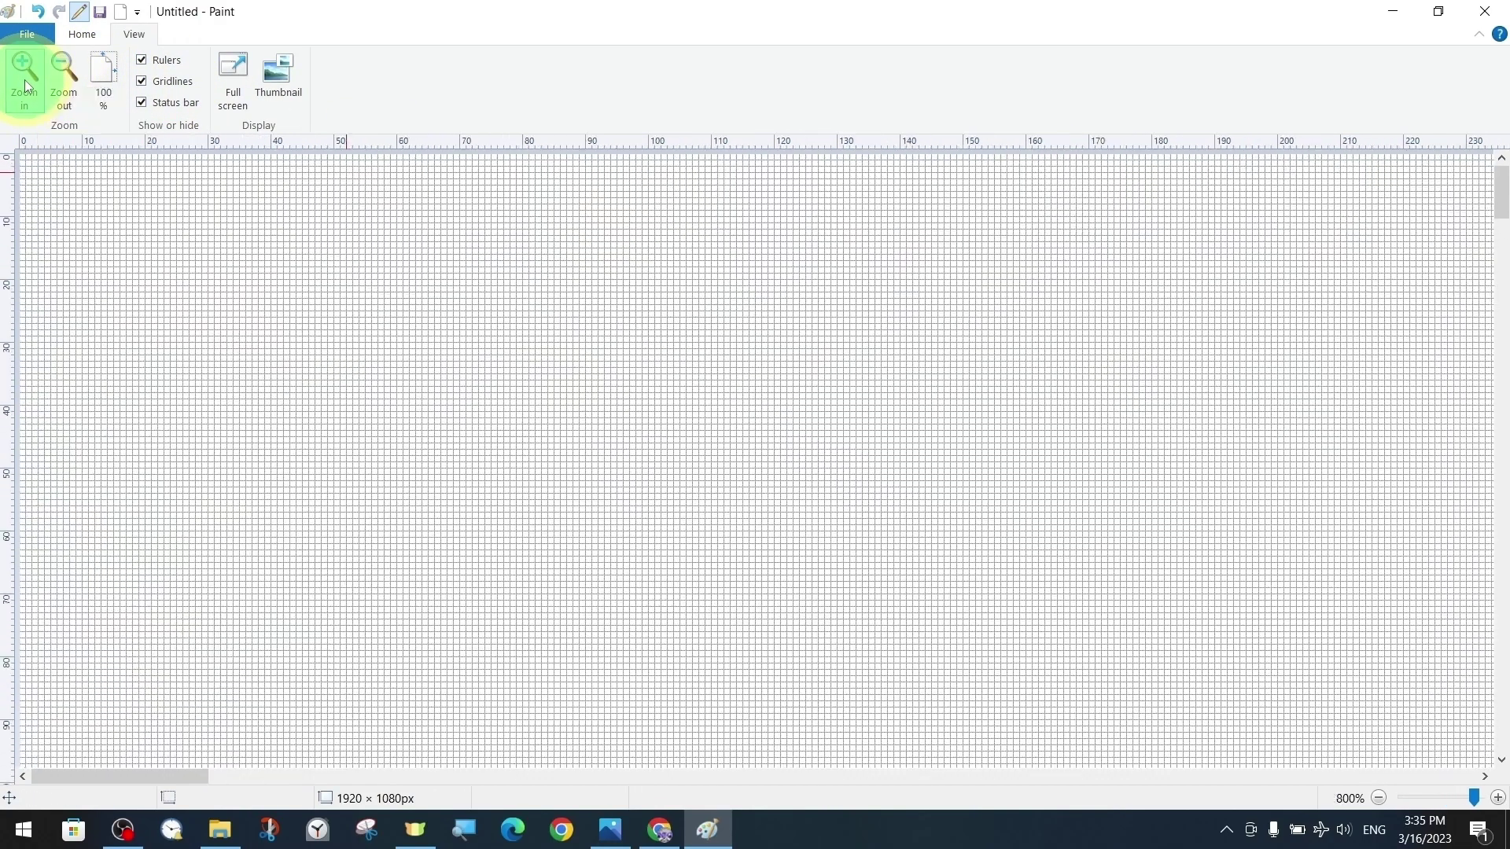
Step: Shrink the pencil, undo the oversized corner mark, and place single black pixels at top-left
left_click(30, 151)
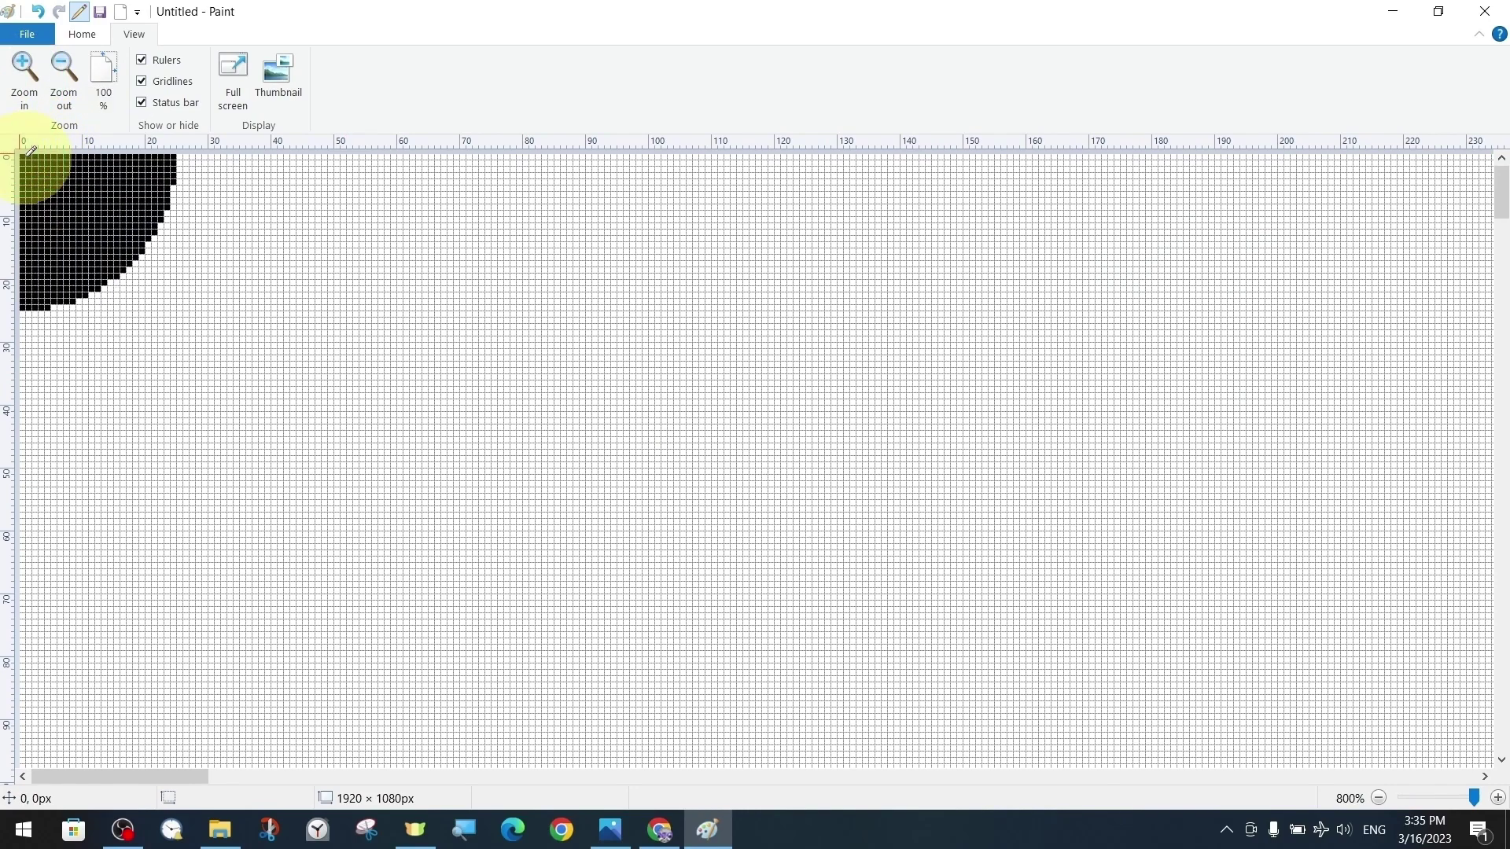
key("ctrl+minus")
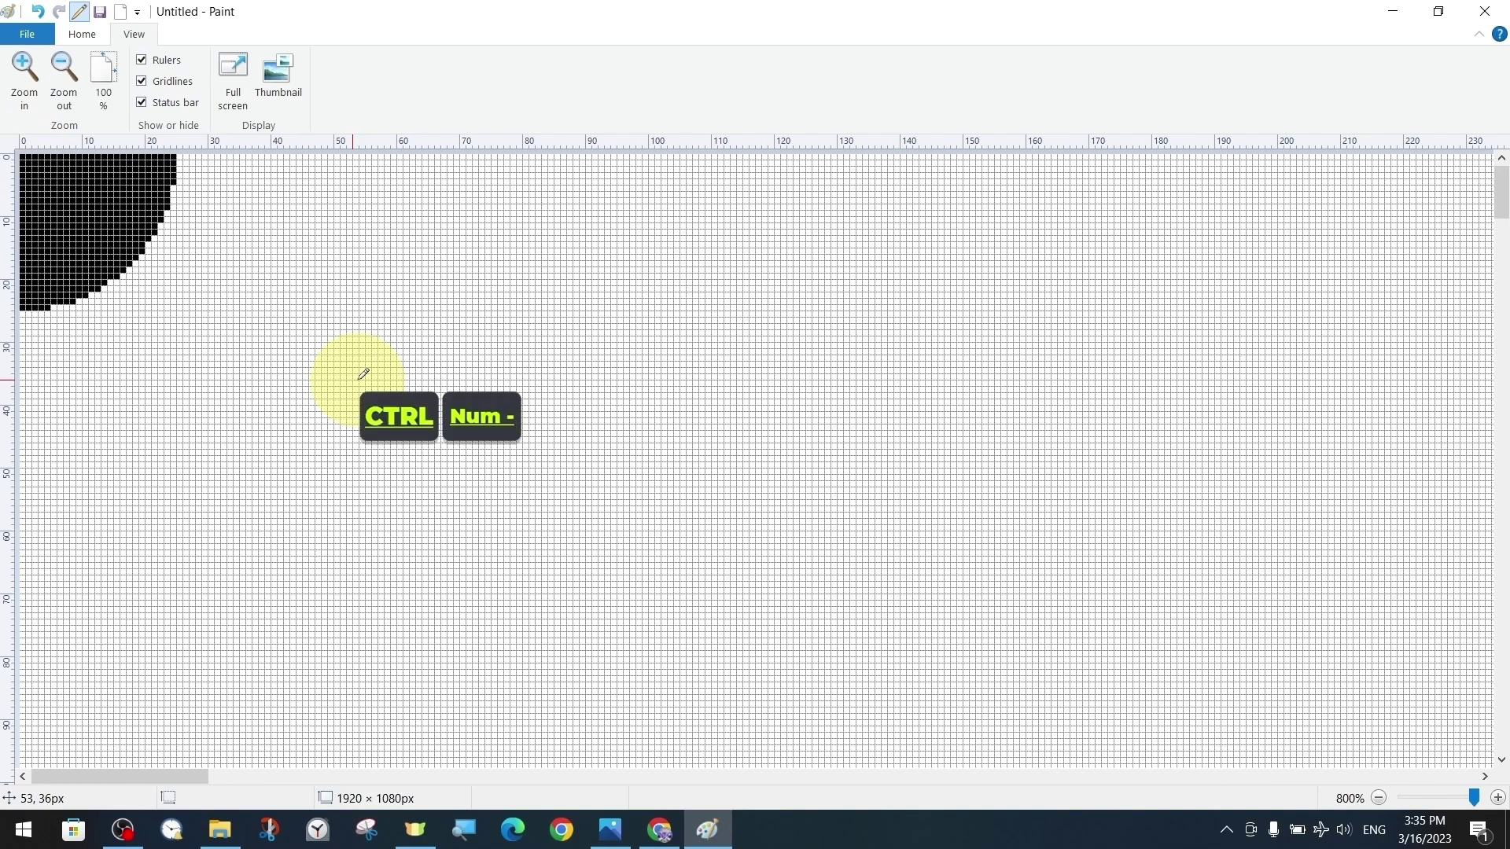
left_click(37, 12)
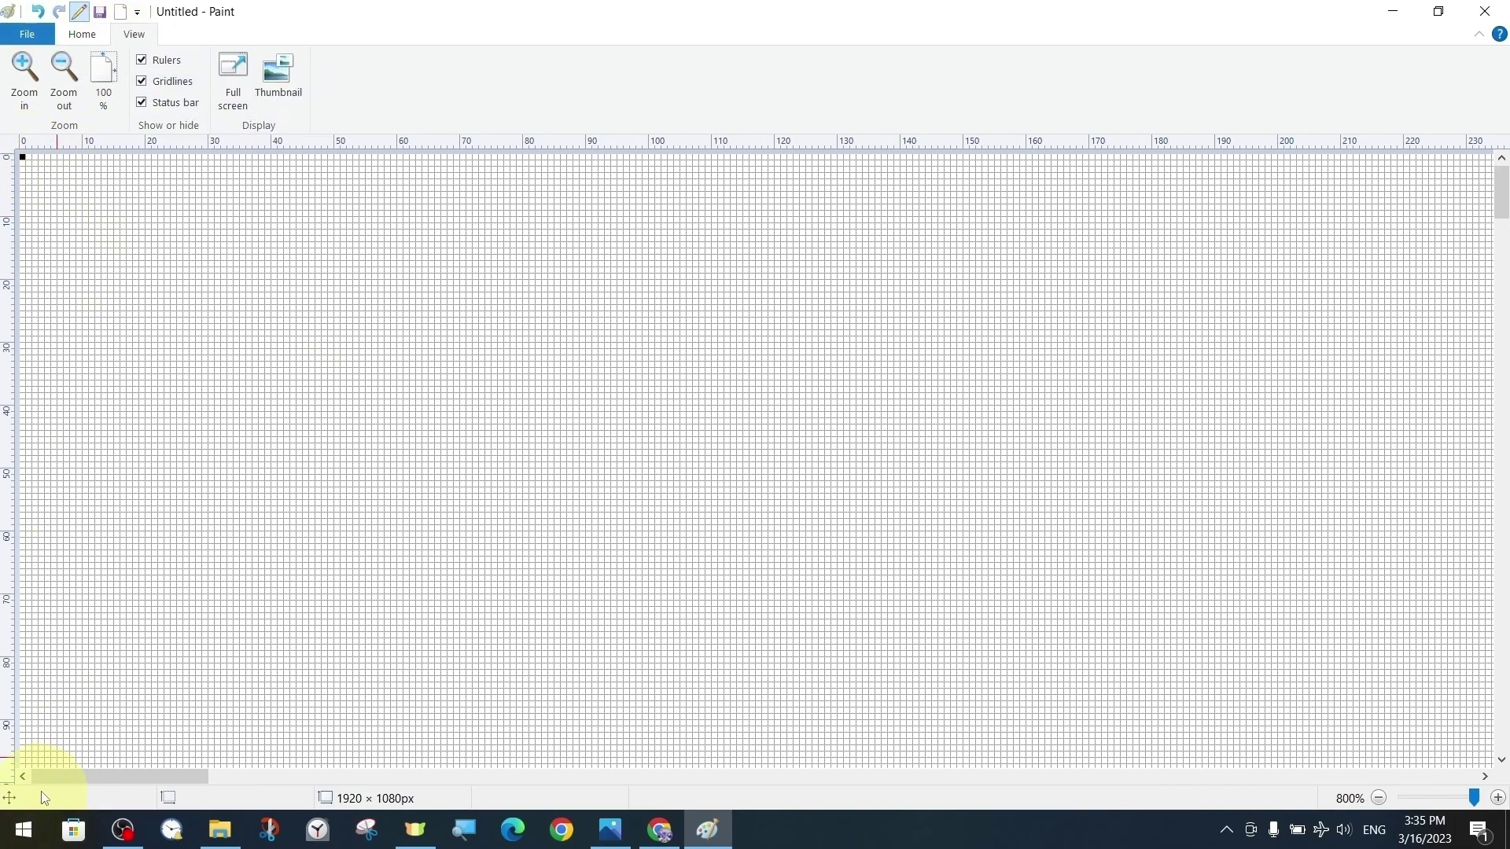
left_click(28, 157)
left_click(36, 156)
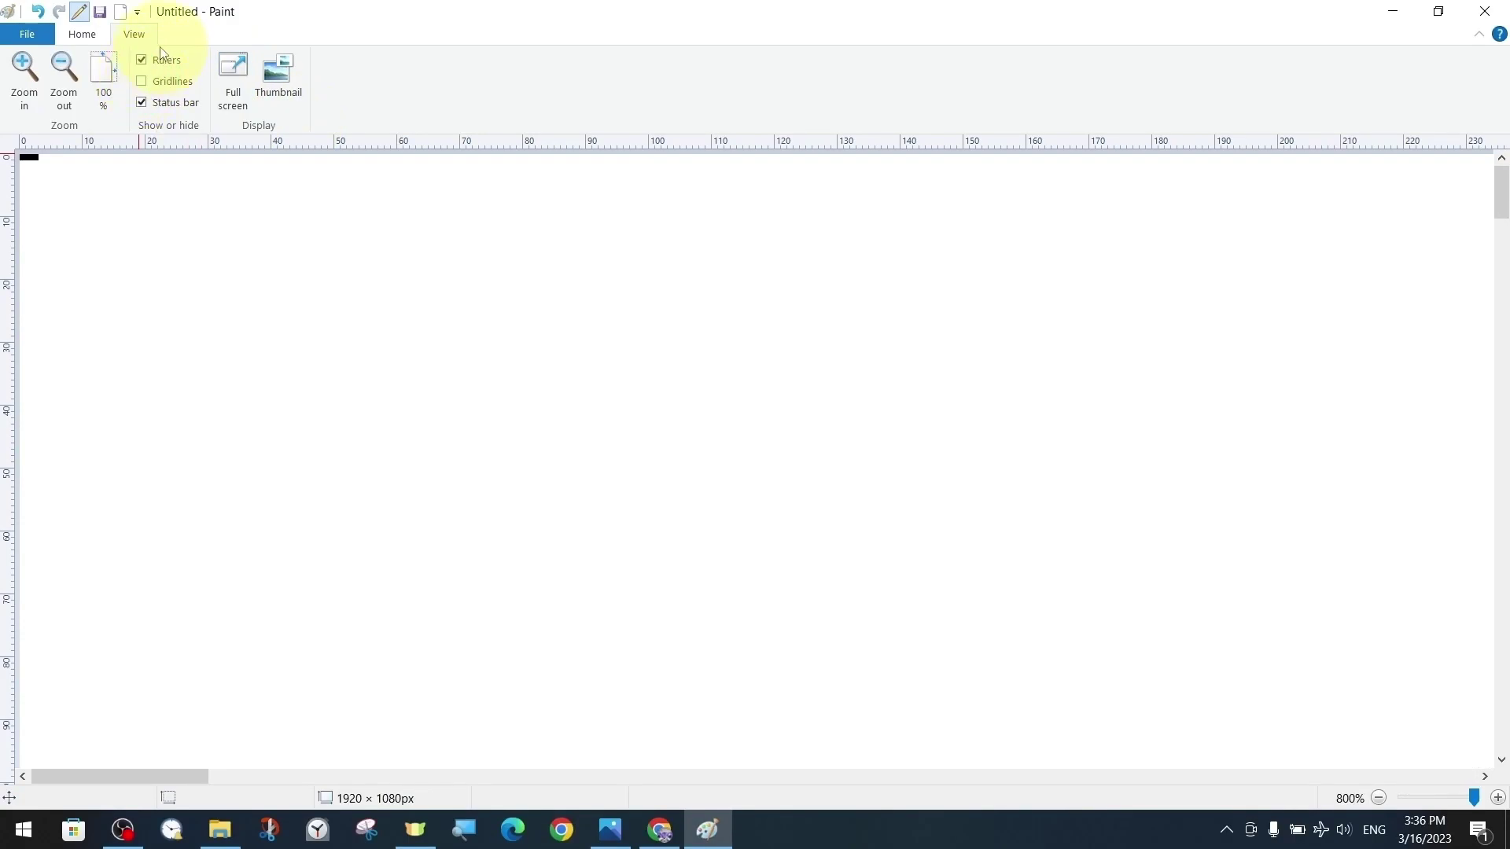
Step: Show the Thumbnail preview window, then reposition and enlarge it
left_click(280, 87)
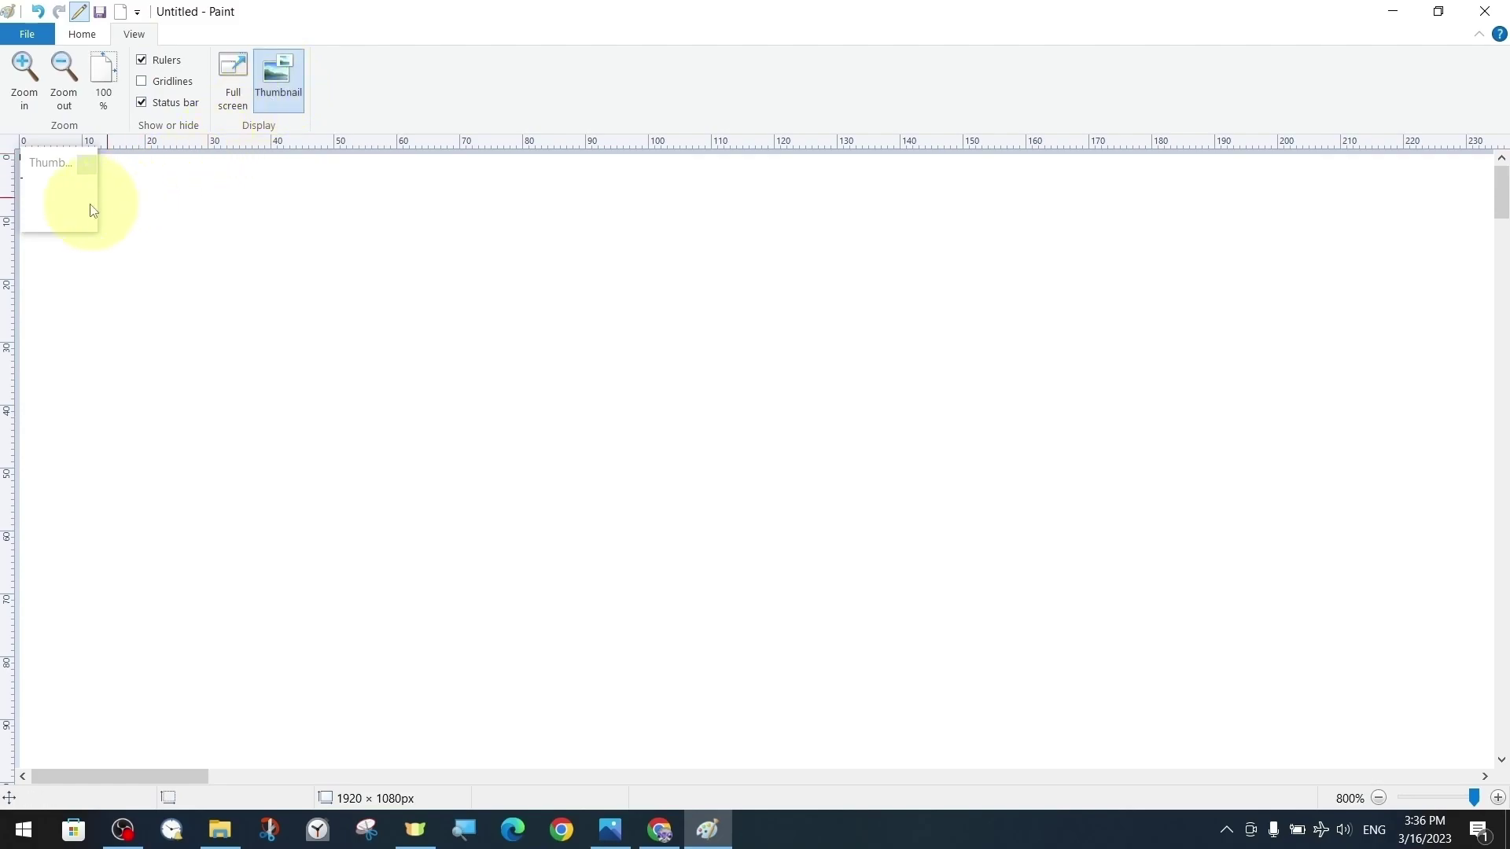
left_click_drag(49, 155, 383, 252)
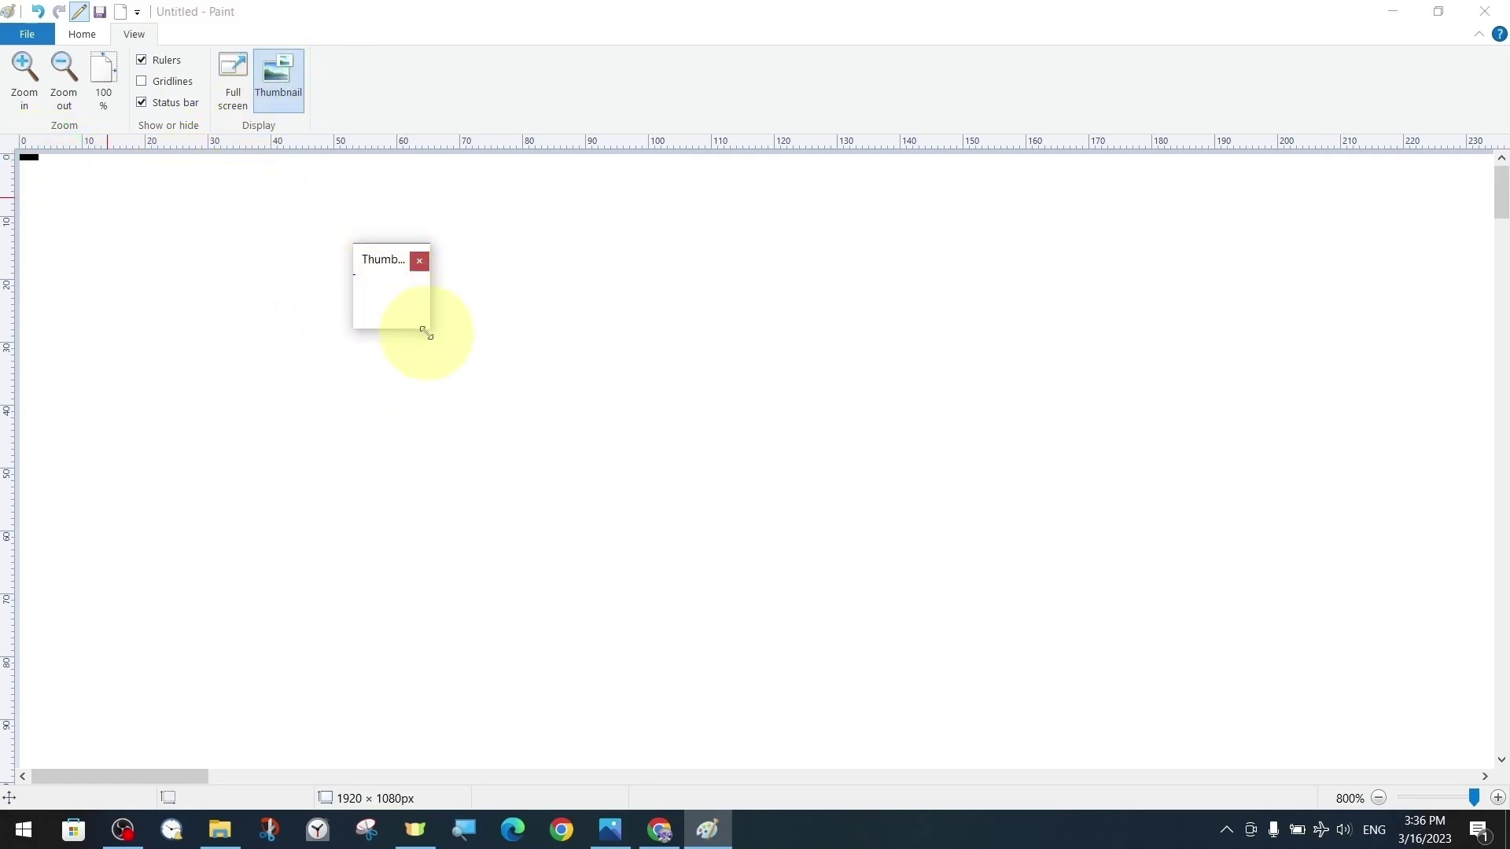
mouse_move(432, 333)
left_mouse_down()
mouse_move(711, 550)
mouse_move(904, 644)
mouse_move(1311, 616)
mouse_move(939, 572)
left_mouse_up()
left_click_drag(505, 257, 374, 247)
left_click_drag(549, 252, 907, 77)
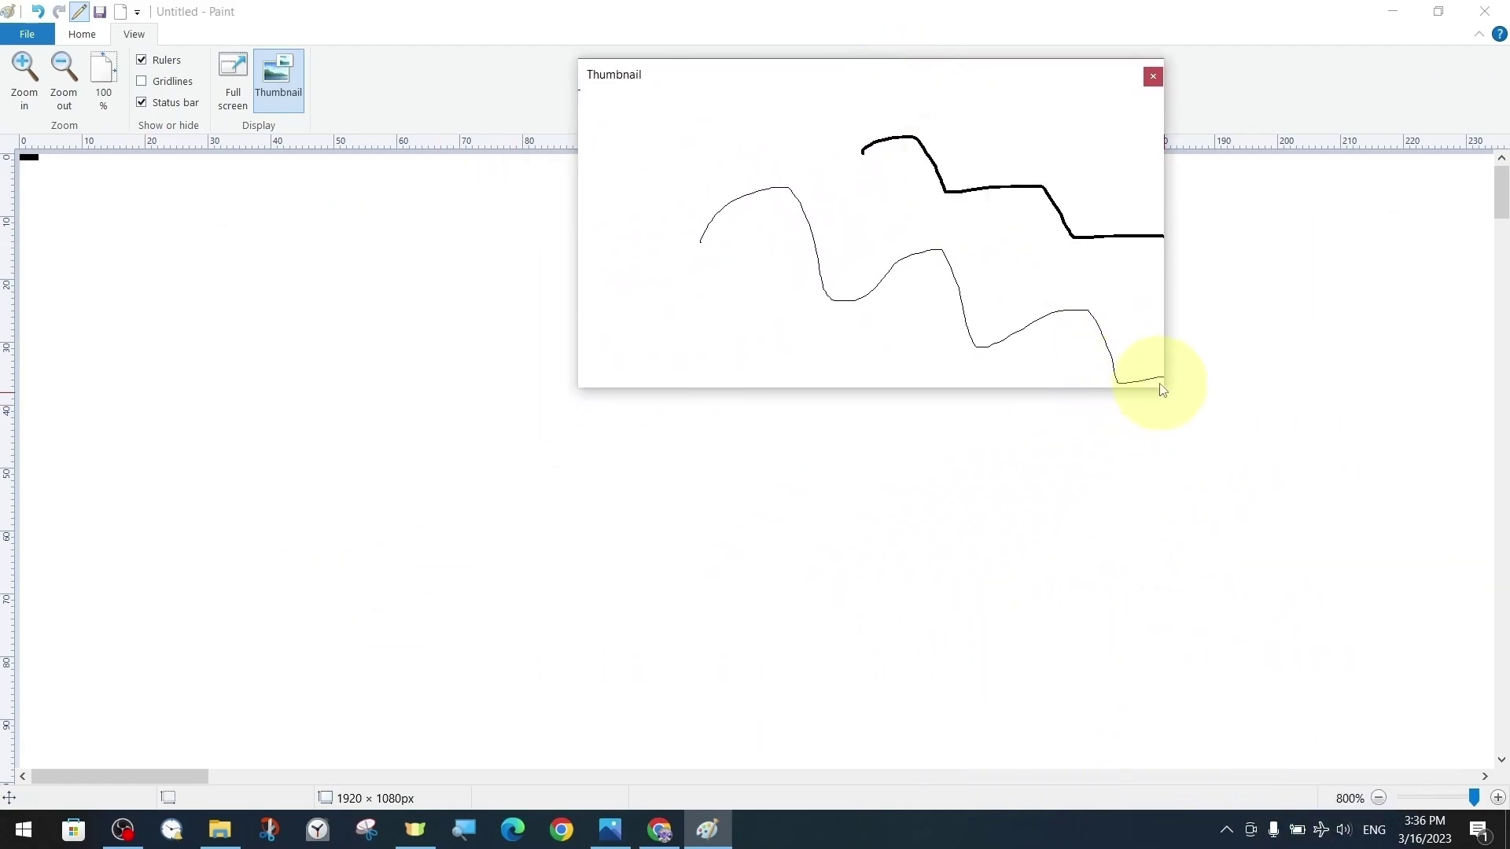
left_click_drag(1159, 384, 1419, 387)
left_click_drag(1097, 390, 1119, 627)
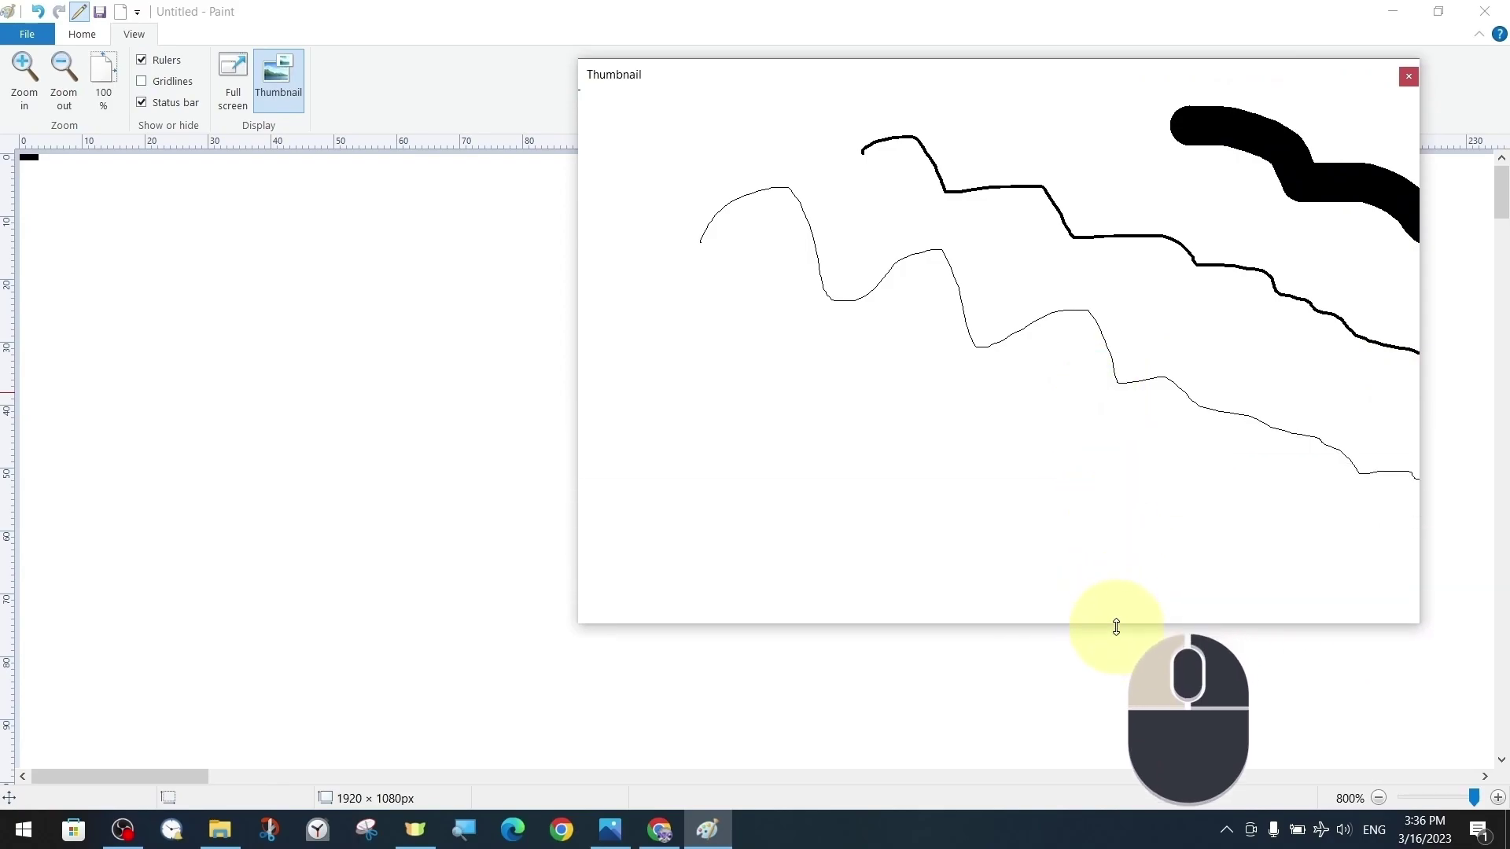
left_click_drag(799, 71, 382, 123)
mouse_move(1003, 551)
left_mouse_down()
mouse_move(1490, 605)
mouse_move(1413, 607)
mouse_move(616, 455)
mouse_move(1081, 546)
left_mouse_up()
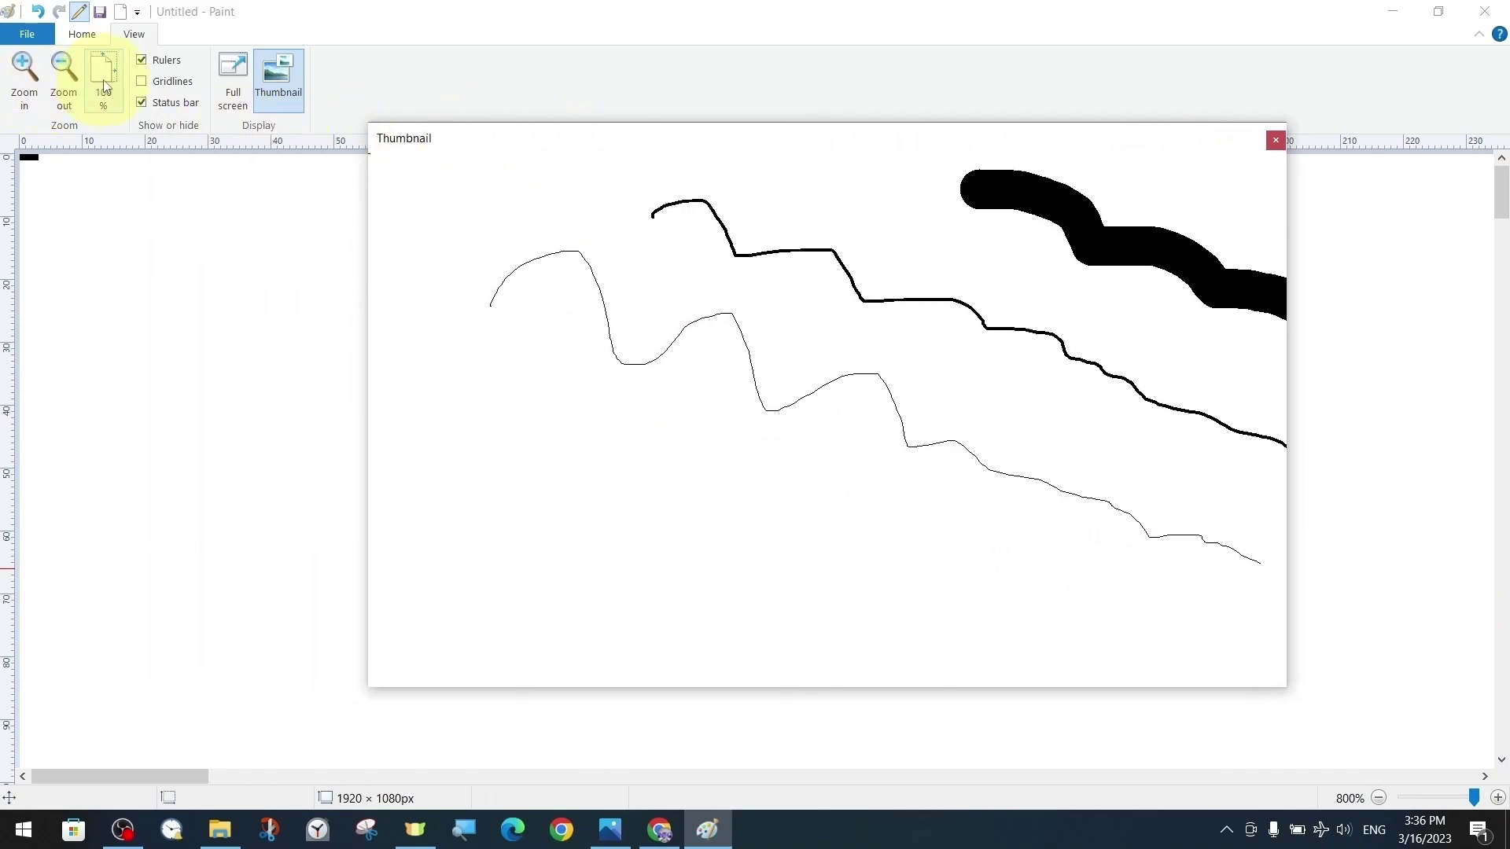
Step: Return to 100%, zoom in to 600%, and reopen the Thumbnail preview further left
left_click(104, 82)
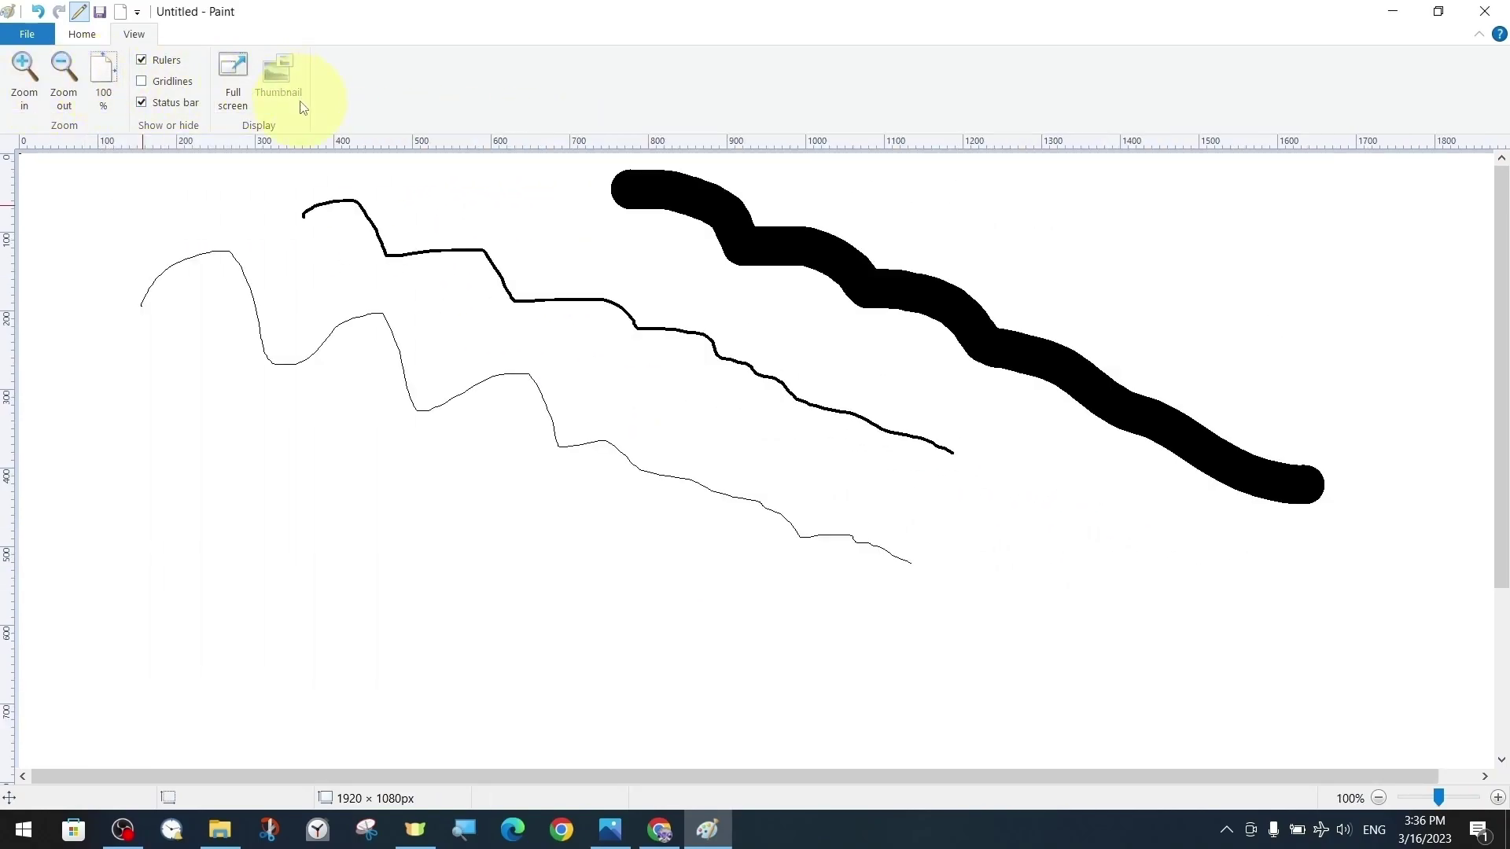
left_click(277, 82)
left_click(22, 75)
left_click(20, 73)
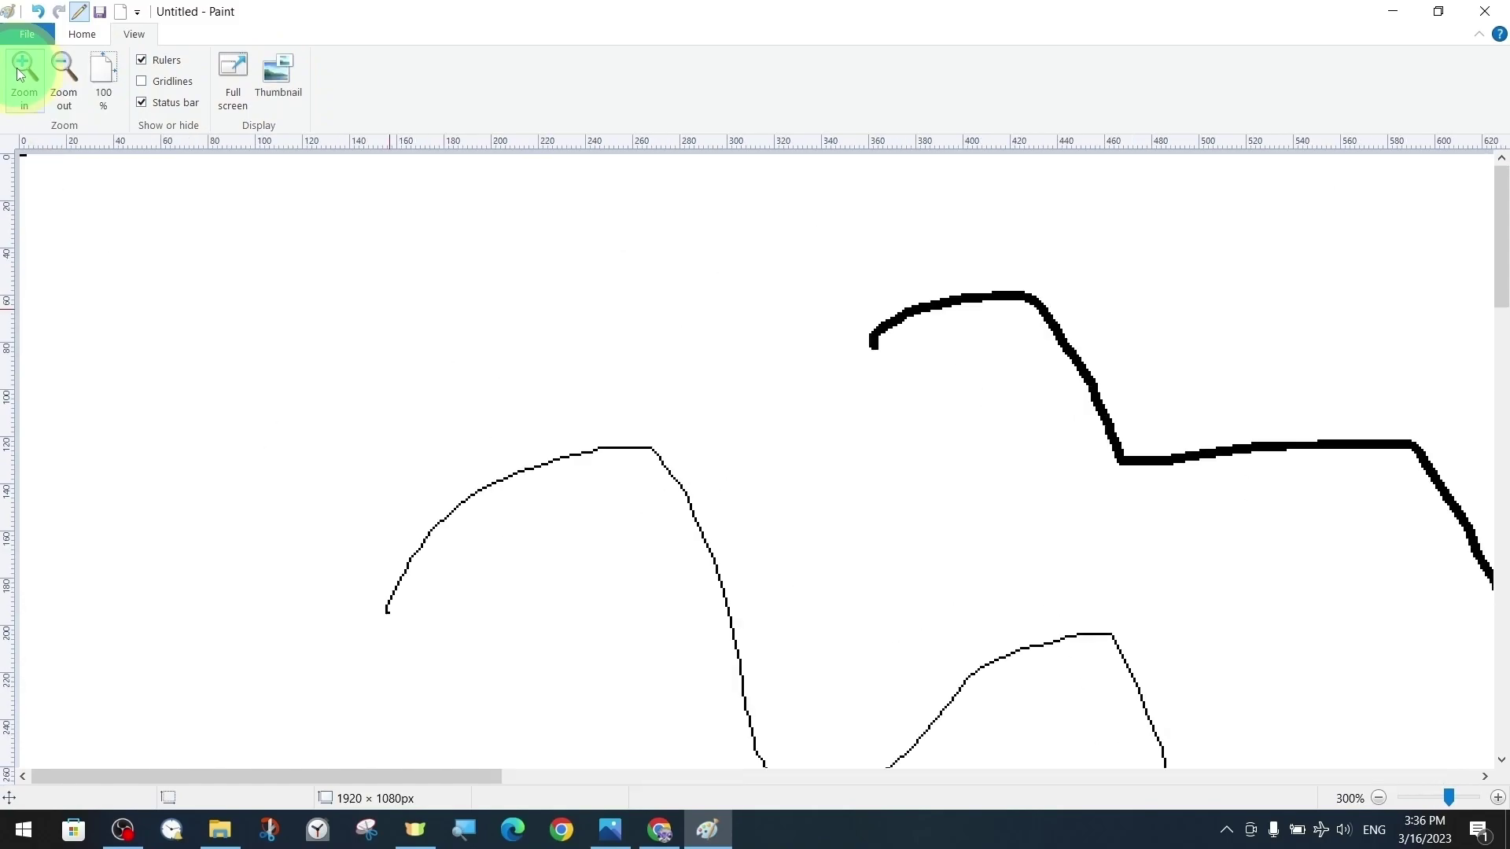
left_click(21, 74)
left_click(21, 74)
left_click(20, 74)
left_click(277, 82)
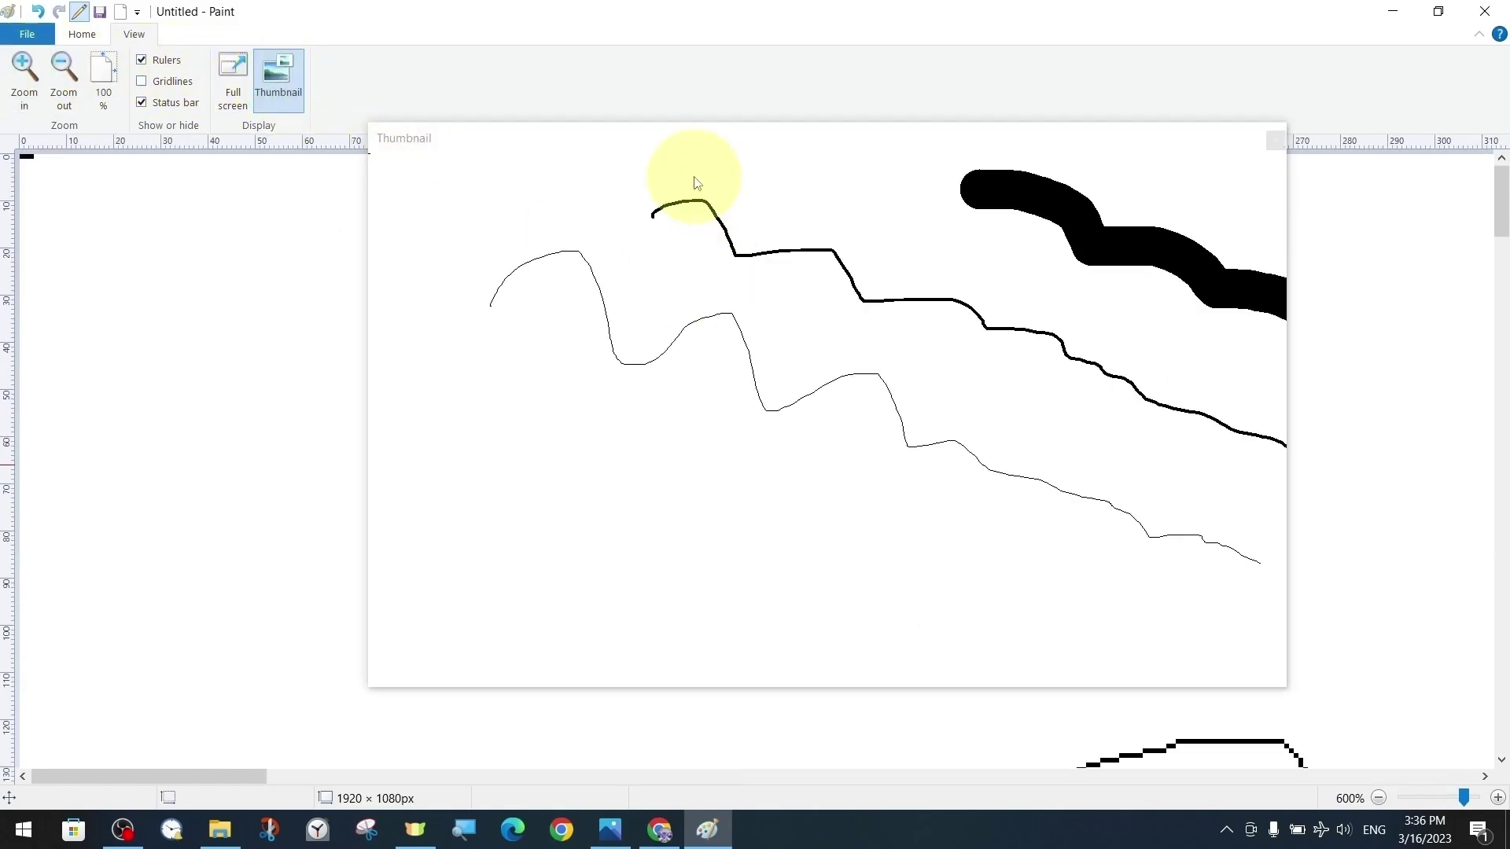
left_click_drag(688, 169, 234, 149)
Step: Draw a long wavy pencil line leftward from the bottom of the big curve
scroll(1207, 398, "down", 3)
scroll(859, 229, "up", 3)
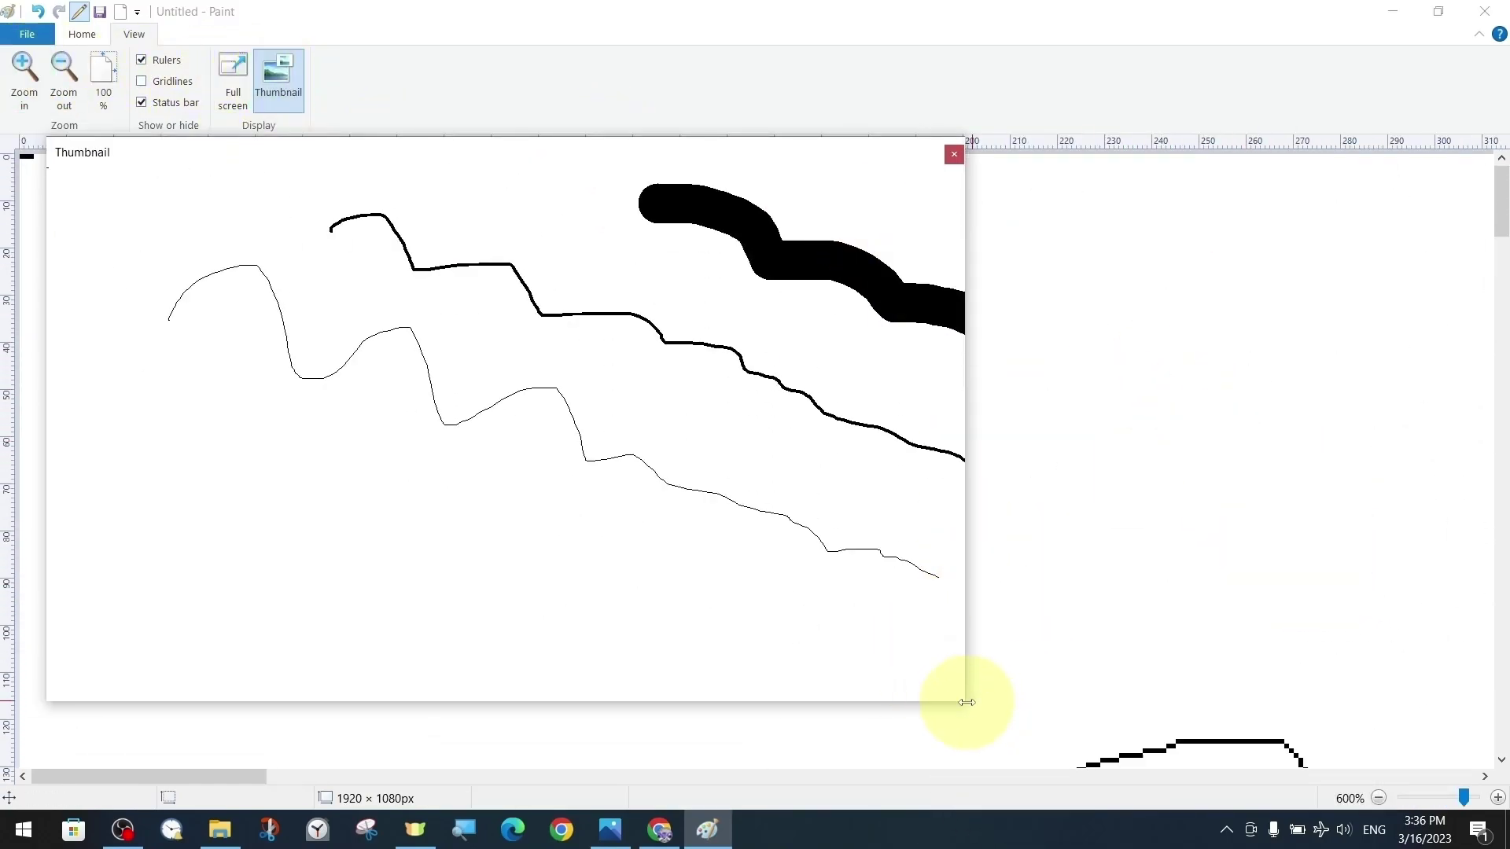
left_click_drag(960, 697, 179, 343)
scroll(876, 411, "down", 5)
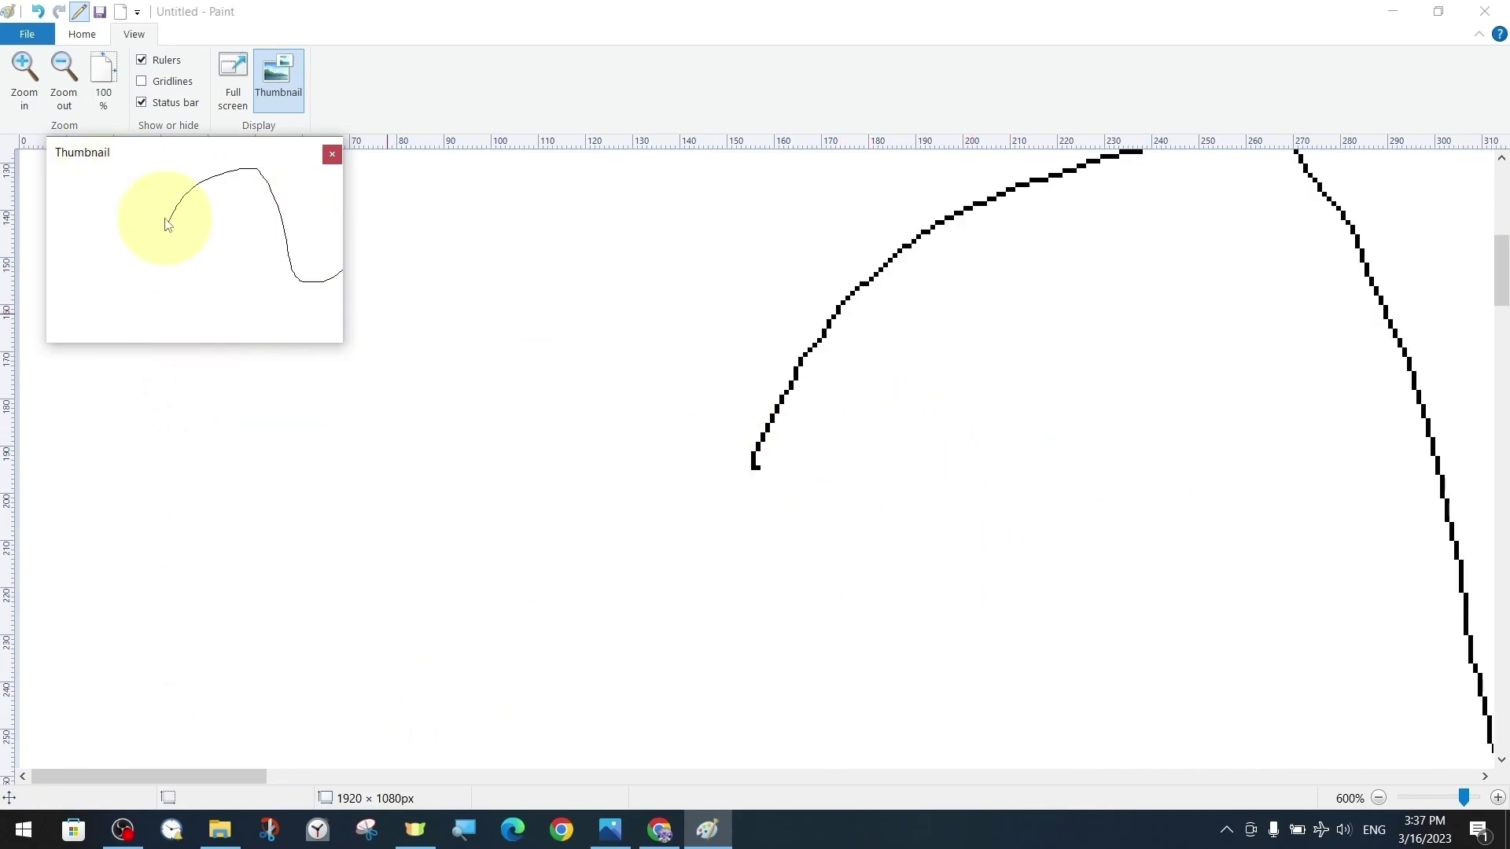
mouse_move(764, 464)
left_mouse_down()
mouse_move(656, 575)
mouse_move(370, 614)
mouse_move(133, 674)
left_mouse_up()
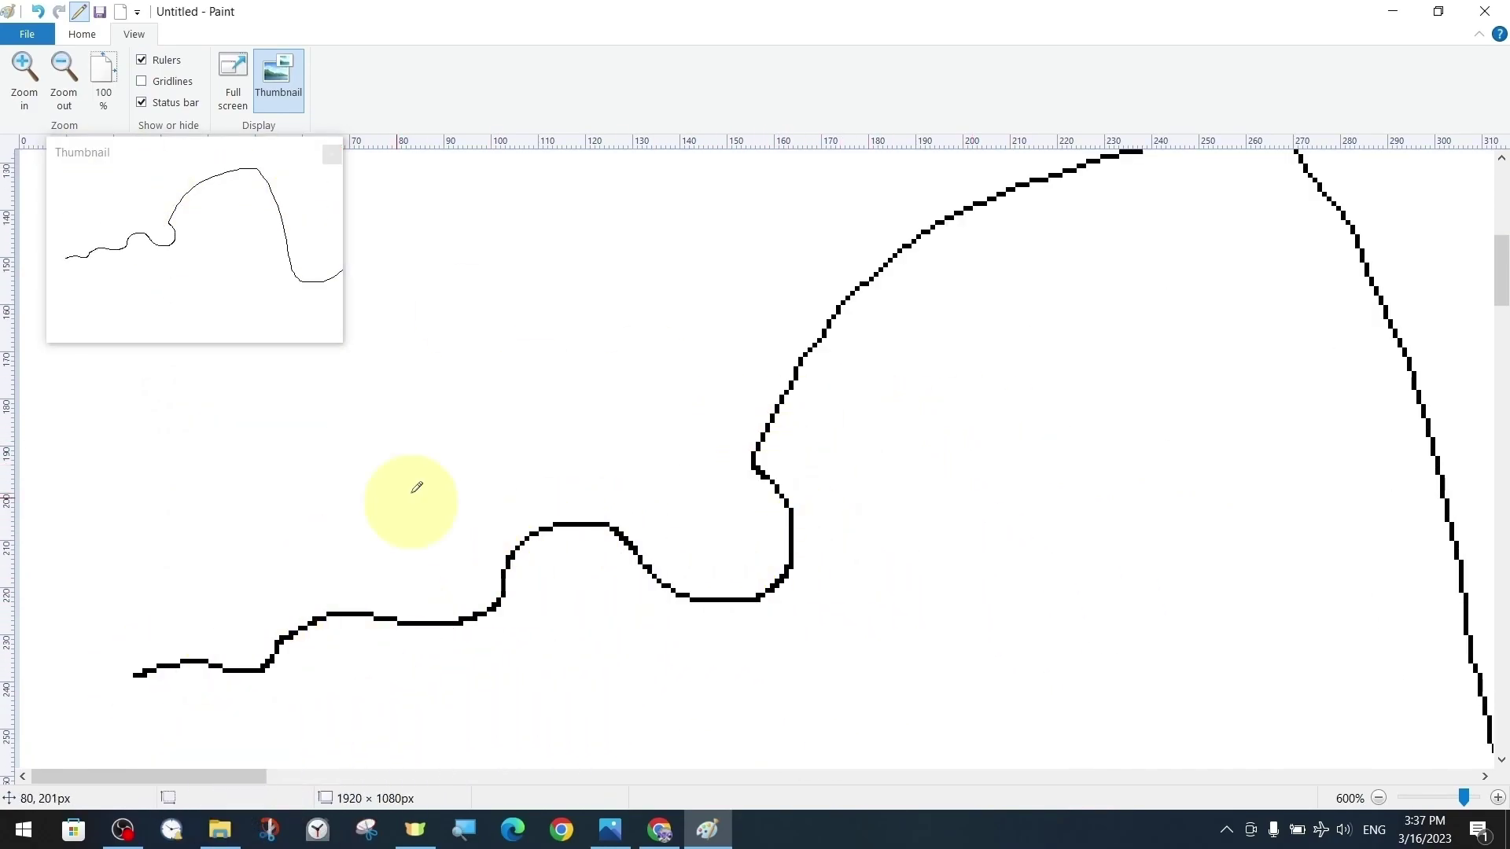
scroll(1147, 692, "up", 1)
left_click_drag(208, 152, 320, 228)
scroll(728, 749, "right", 10)
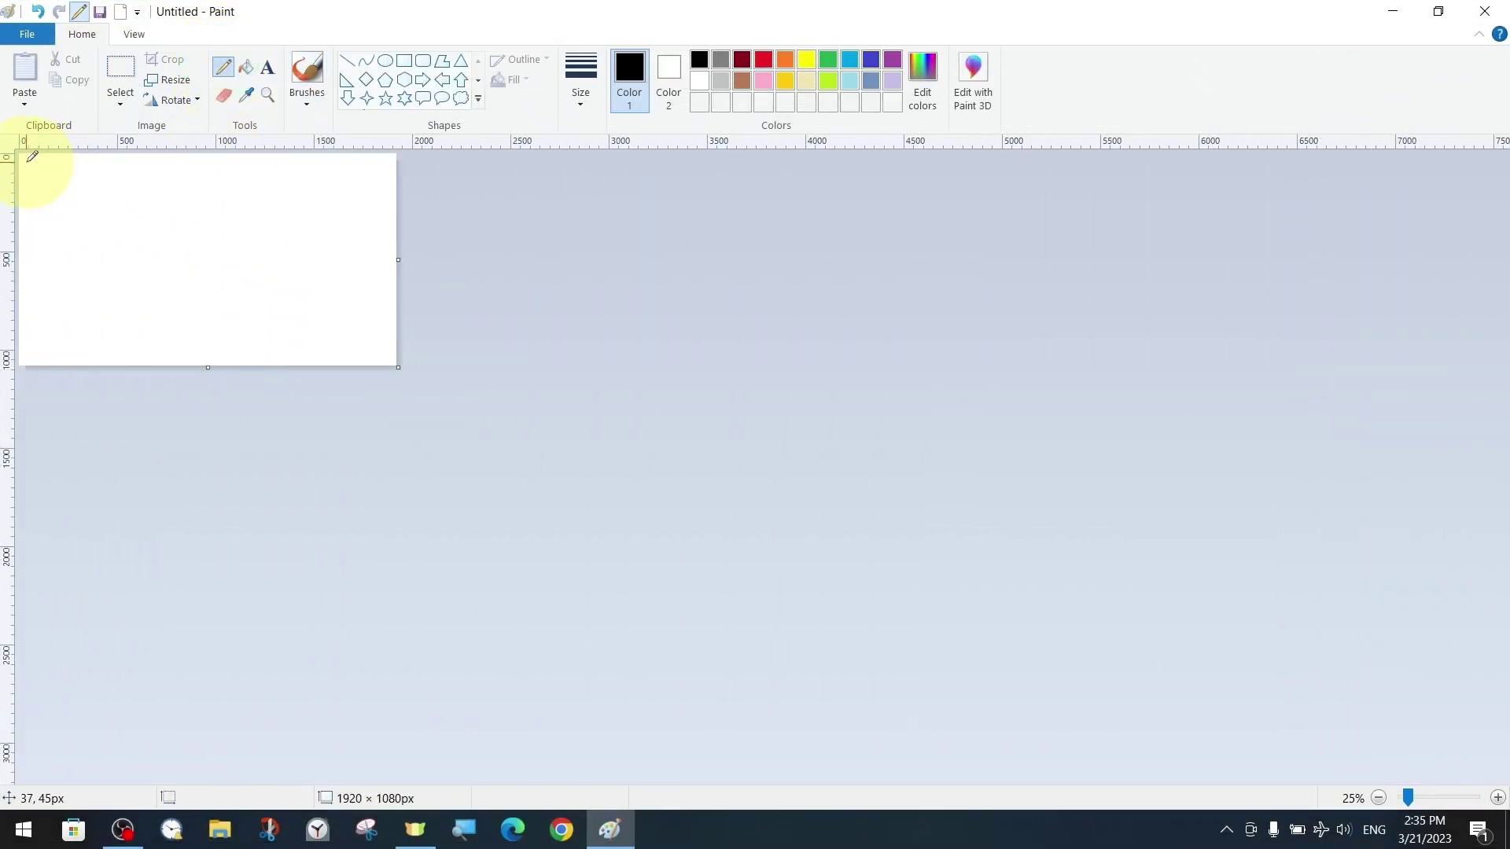
Step: Draw five diagonal pencil strokes toward the lower right, picking thicker sizes up to the thickest
mouse_move(23, 160)
left_mouse_down()
mouse_move(211, 242)
mouse_move(443, 397)
left_mouse_up()
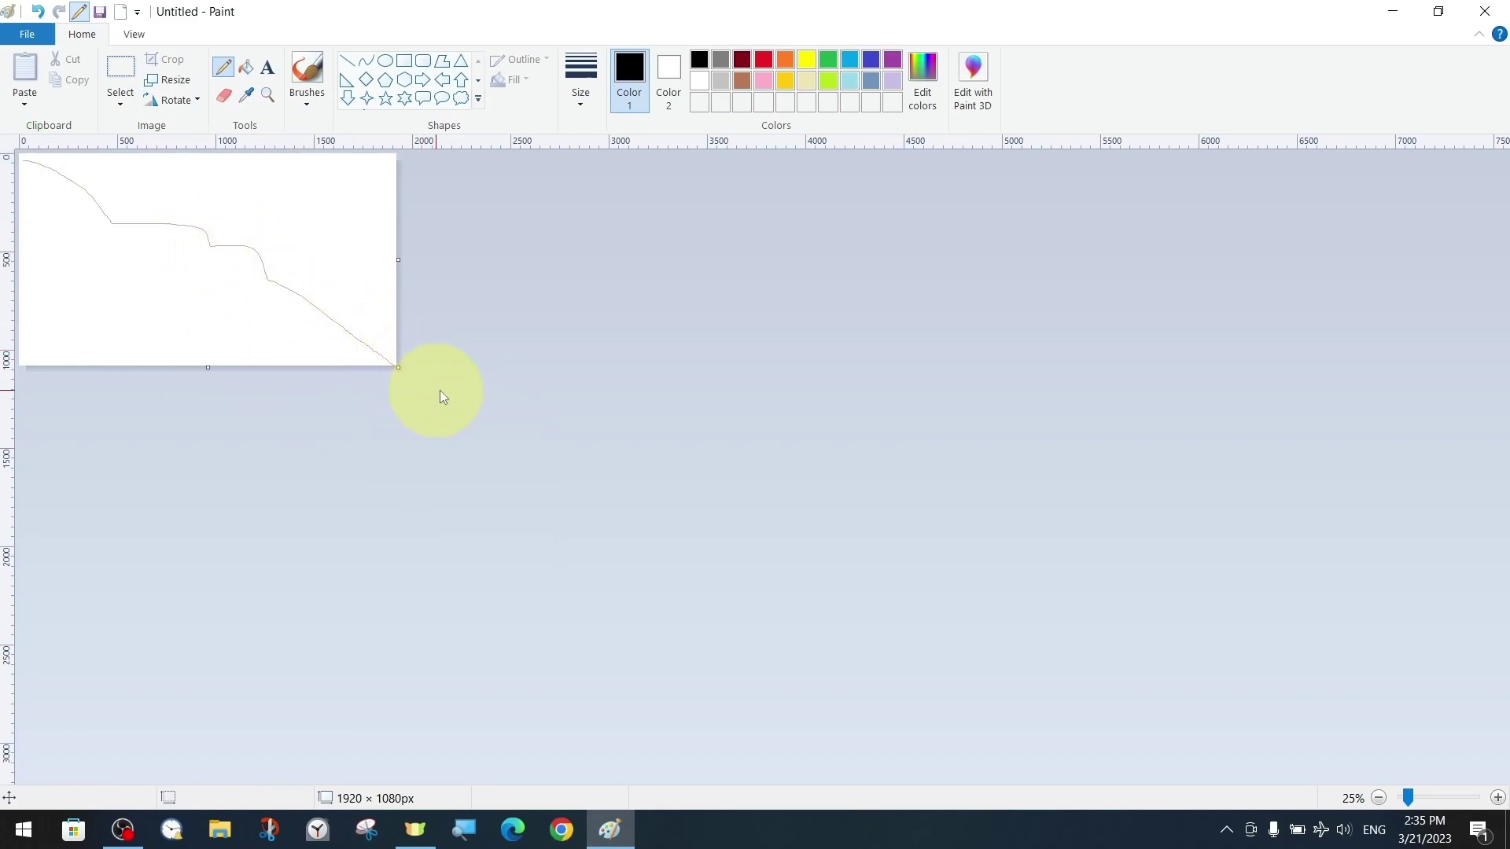
left_click(582, 95)
left_click(620, 186)
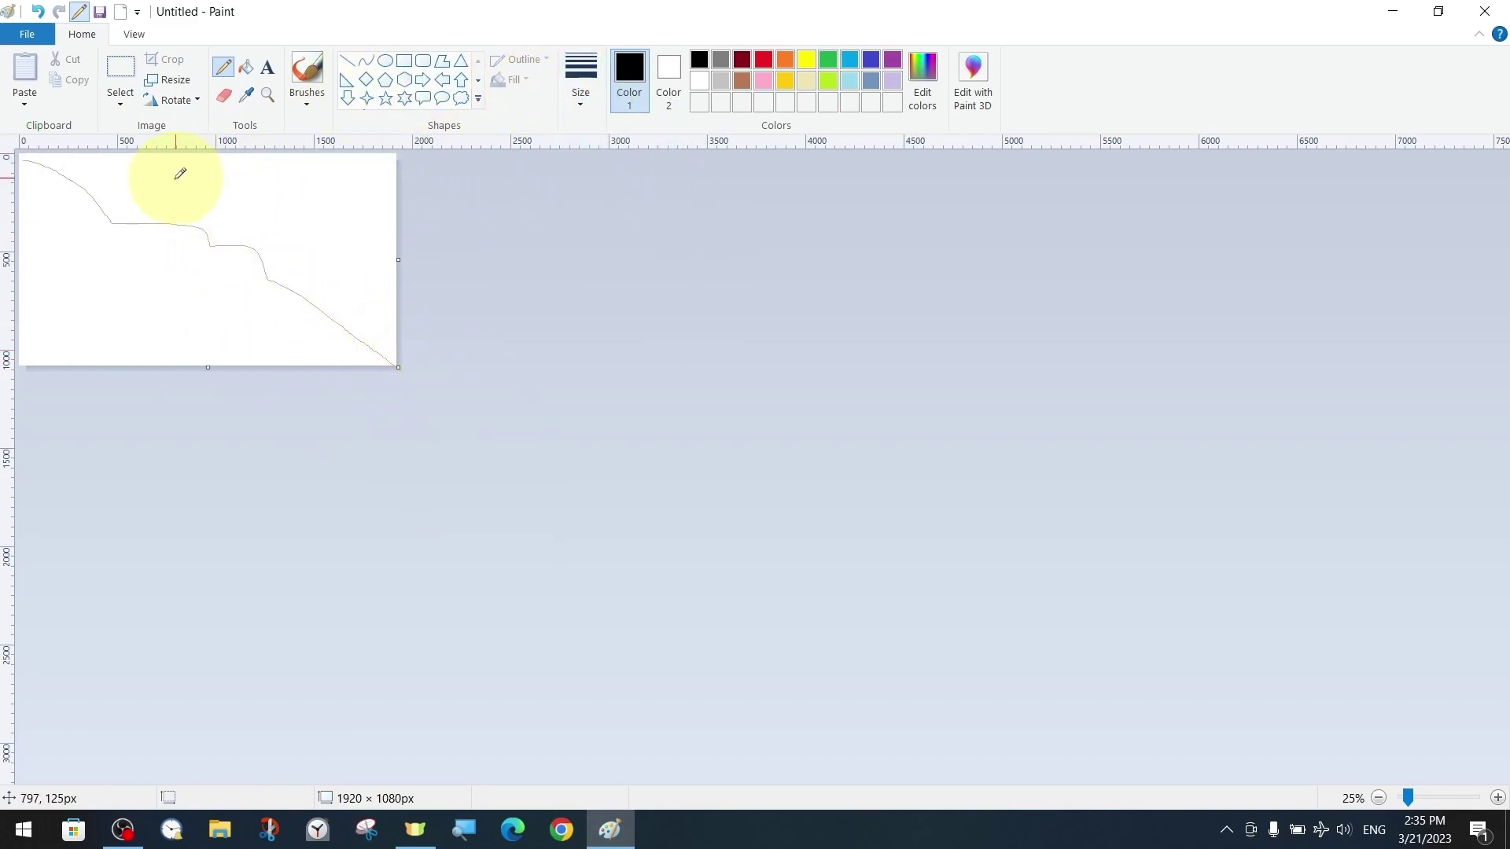
mouse_move(148, 190)
left_mouse_down()
mouse_move(300, 250)
mouse_move(405, 365)
left_mouse_up()
left_click(580, 78)
left_click(633, 215)
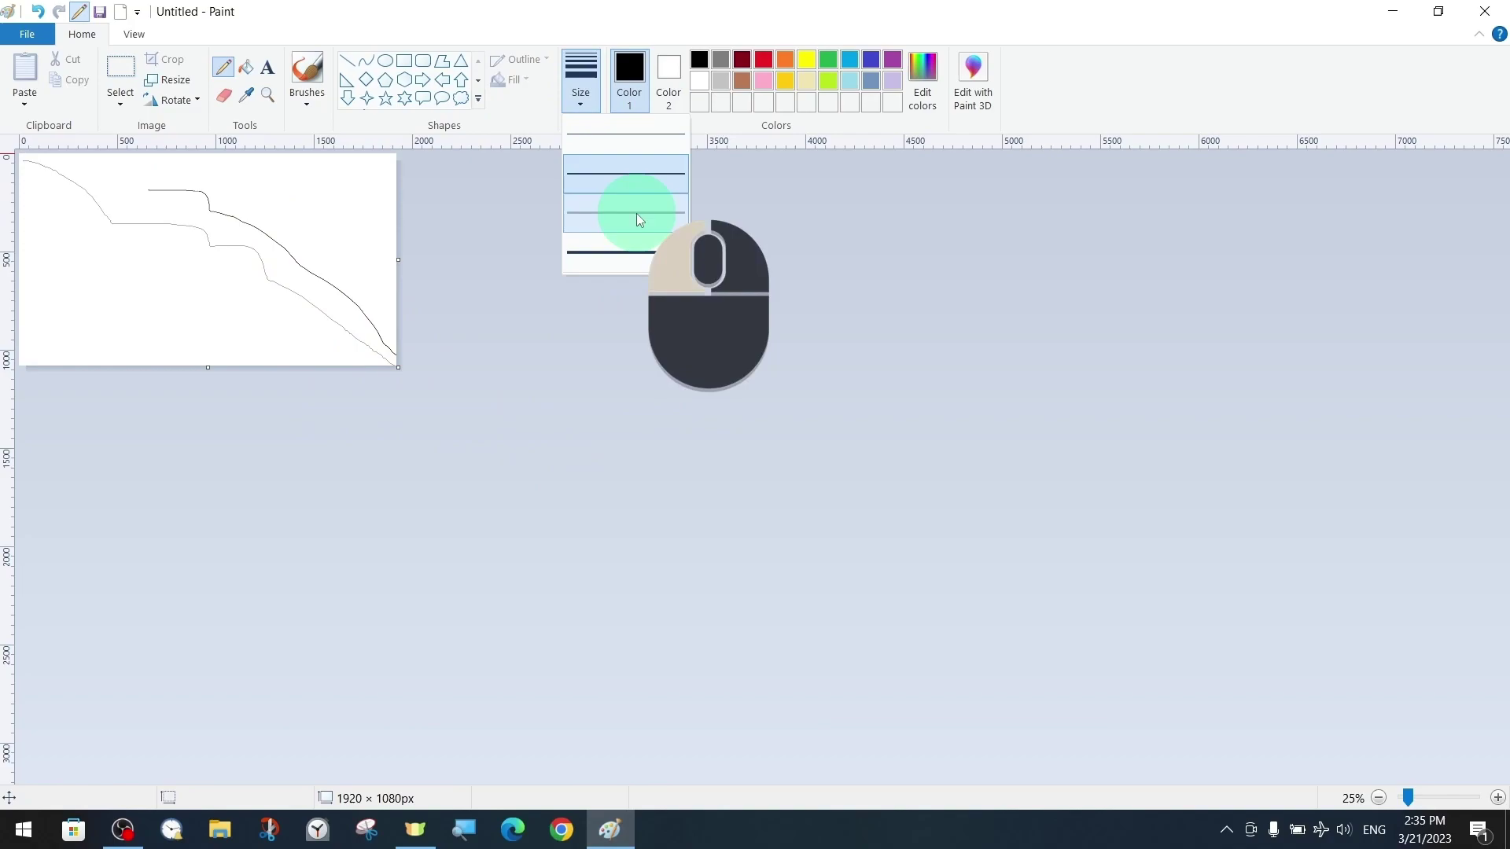
left_click_drag(105, 250, 480, 403)
left_click(581, 79)
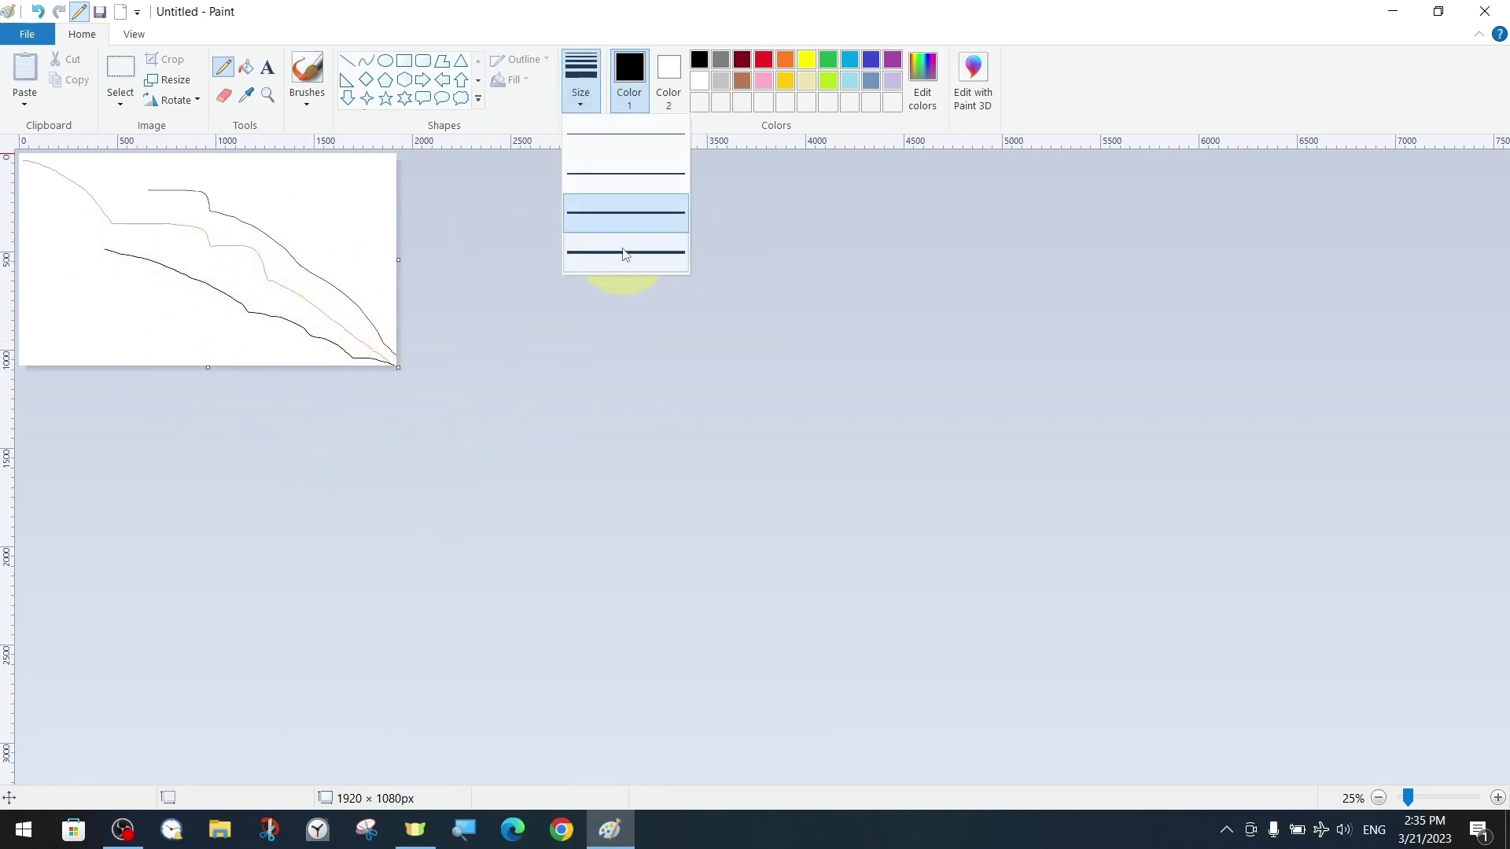
left_click(623, 254)
left_click_drag(268, 333, 397, 364)
left_click_drag(365, 275, 410, 378)
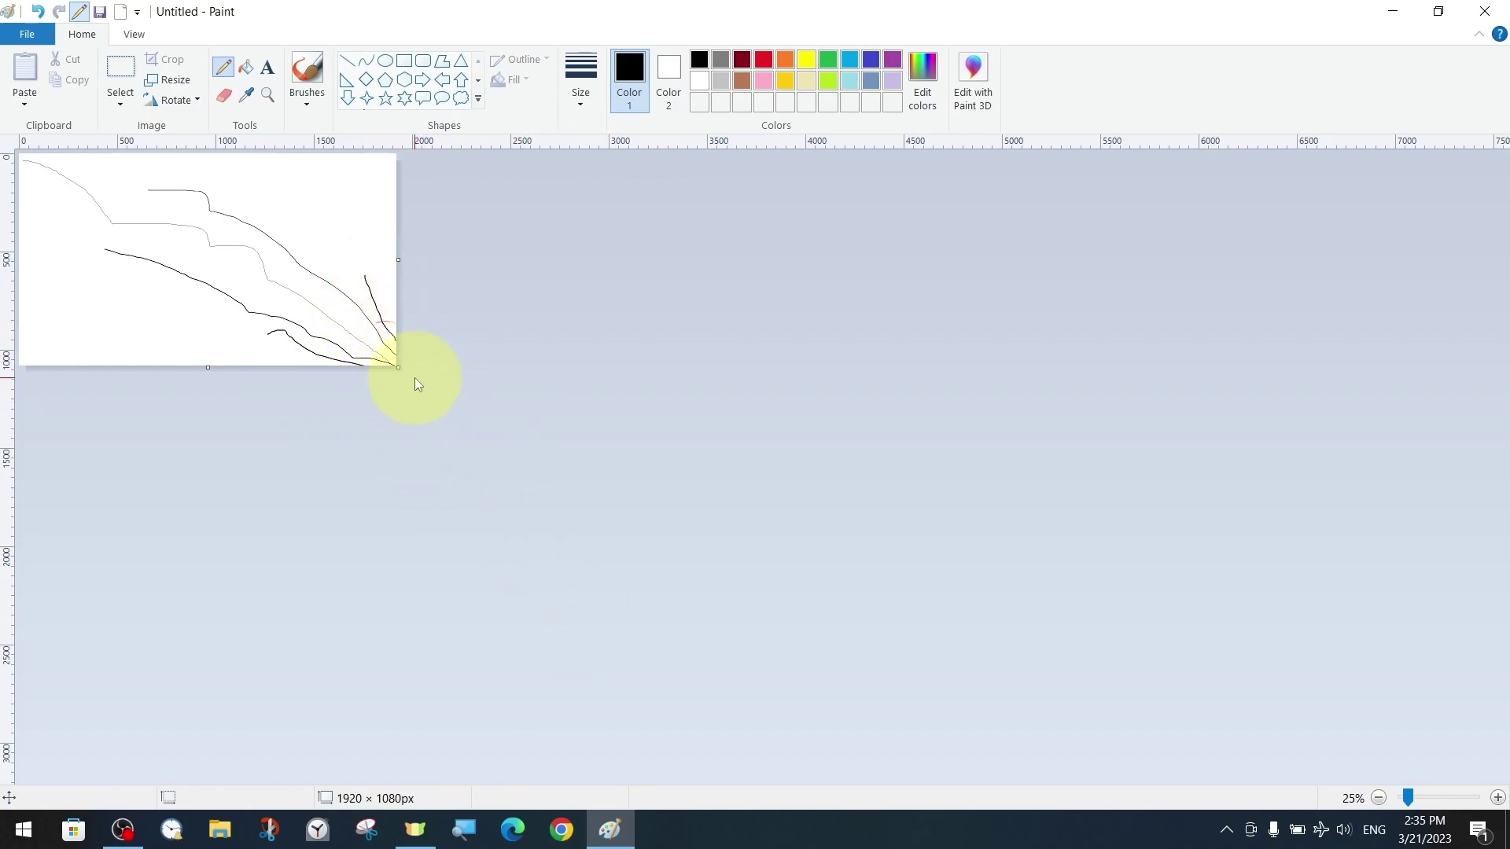
Step: Drag the canvas corner outward to enlarge it to 5744 × 2708 px
left_click_drag(399, 367, 1149, 687)
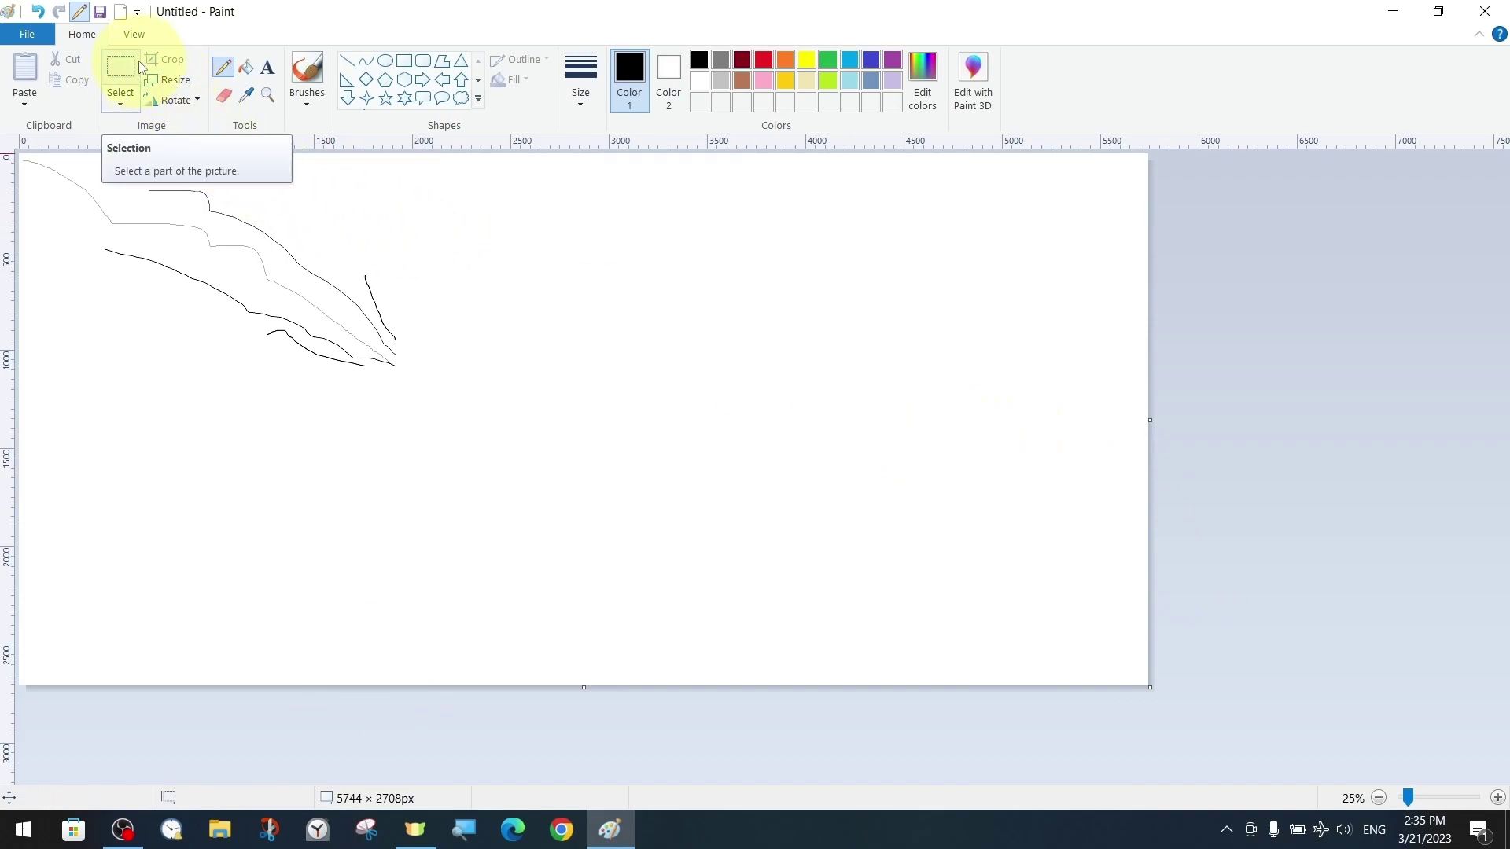
Step: Resize the picture to 50%
left_click(168, 80)
left_click_drag(165, 103, 978, 215)
double_click(1036, 308)
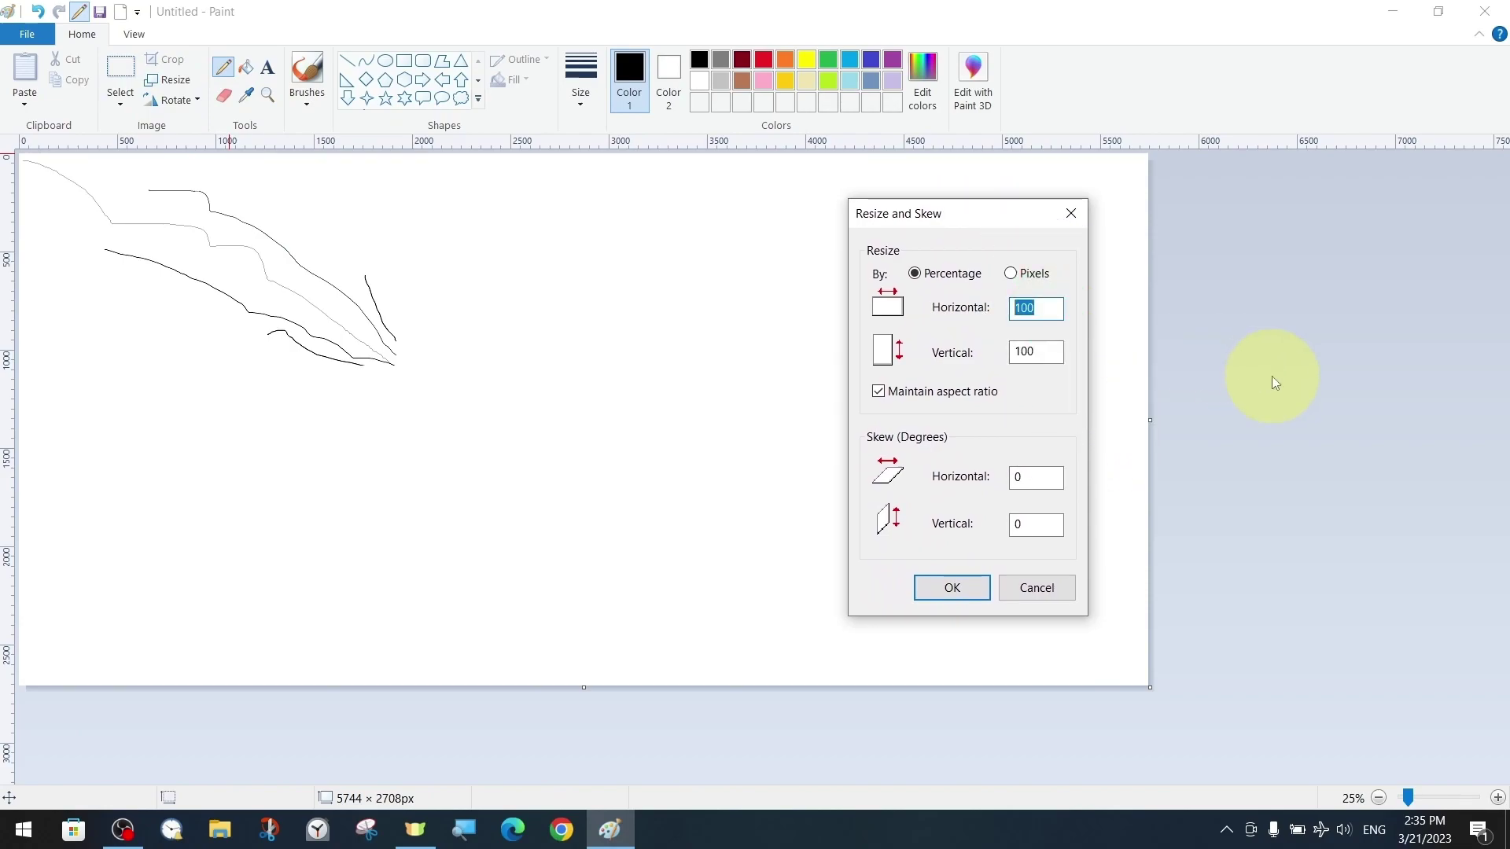
type("50")
key("Return")
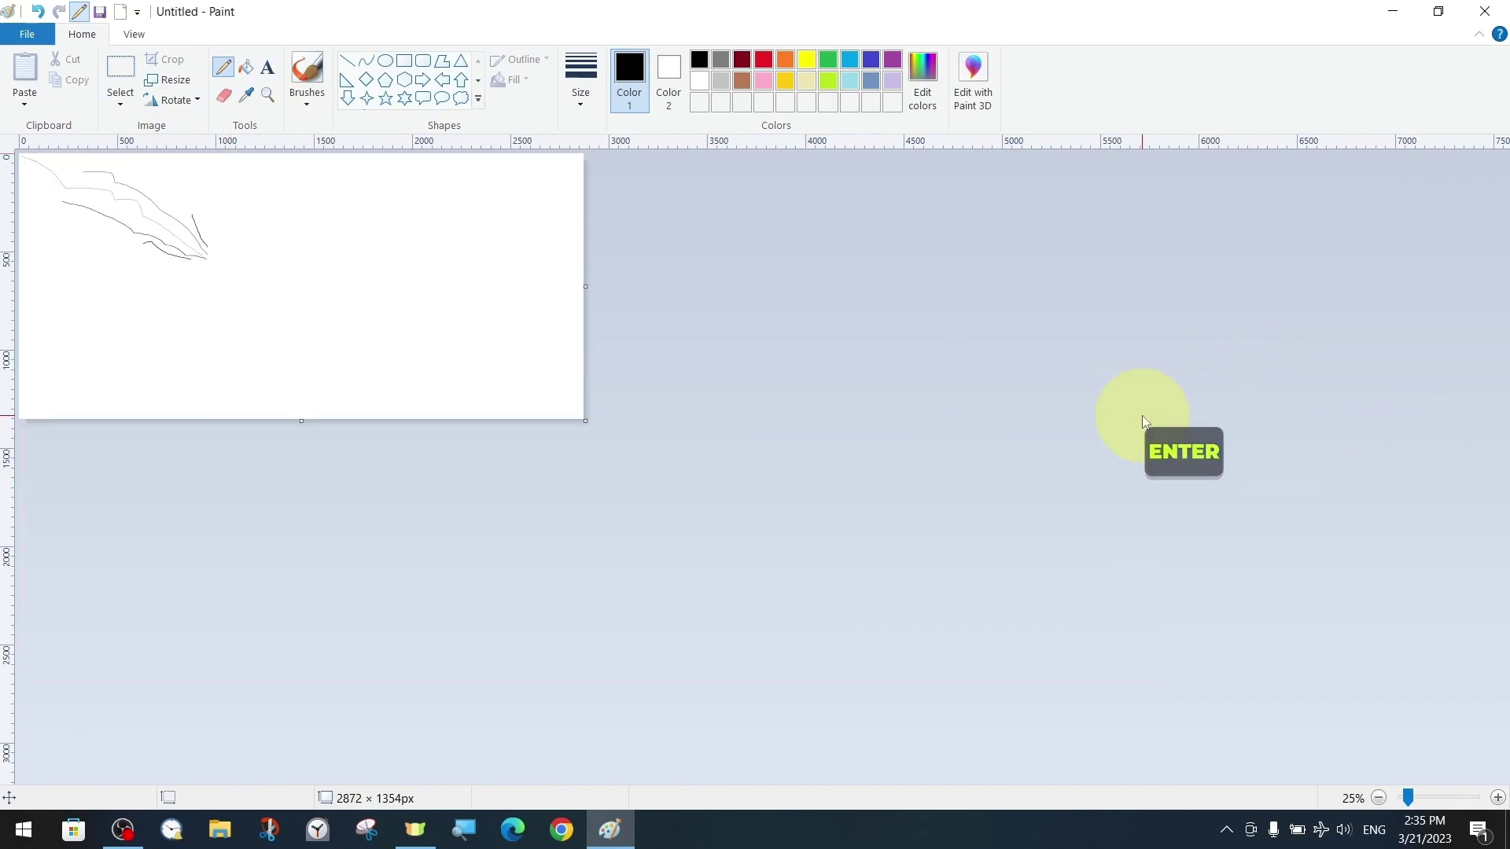
Step: Resize the picture back up by 200%
left_click(168, 80)
double_click(1161, 305)
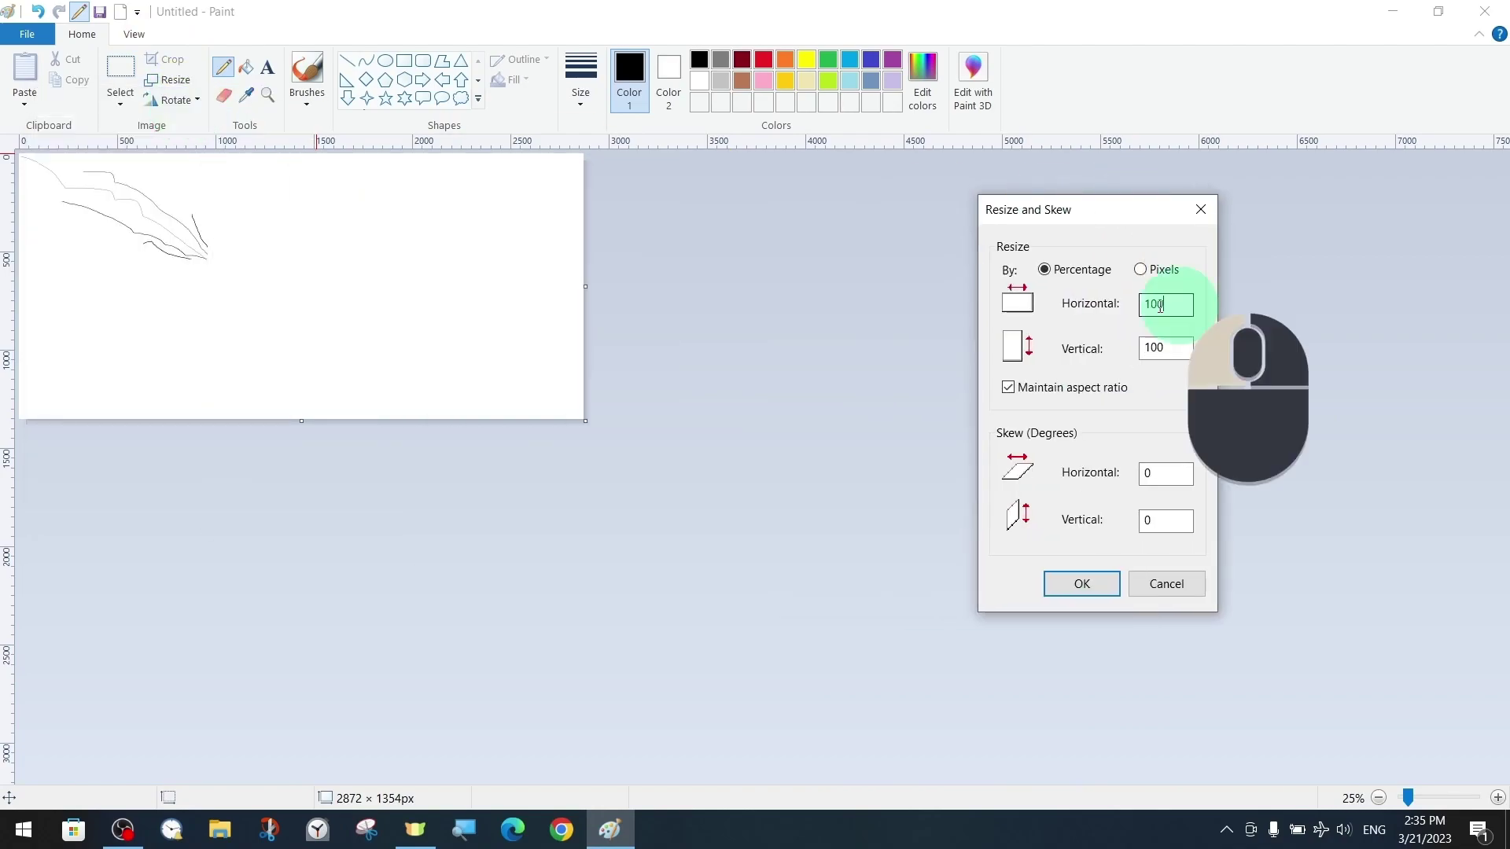
type("200")
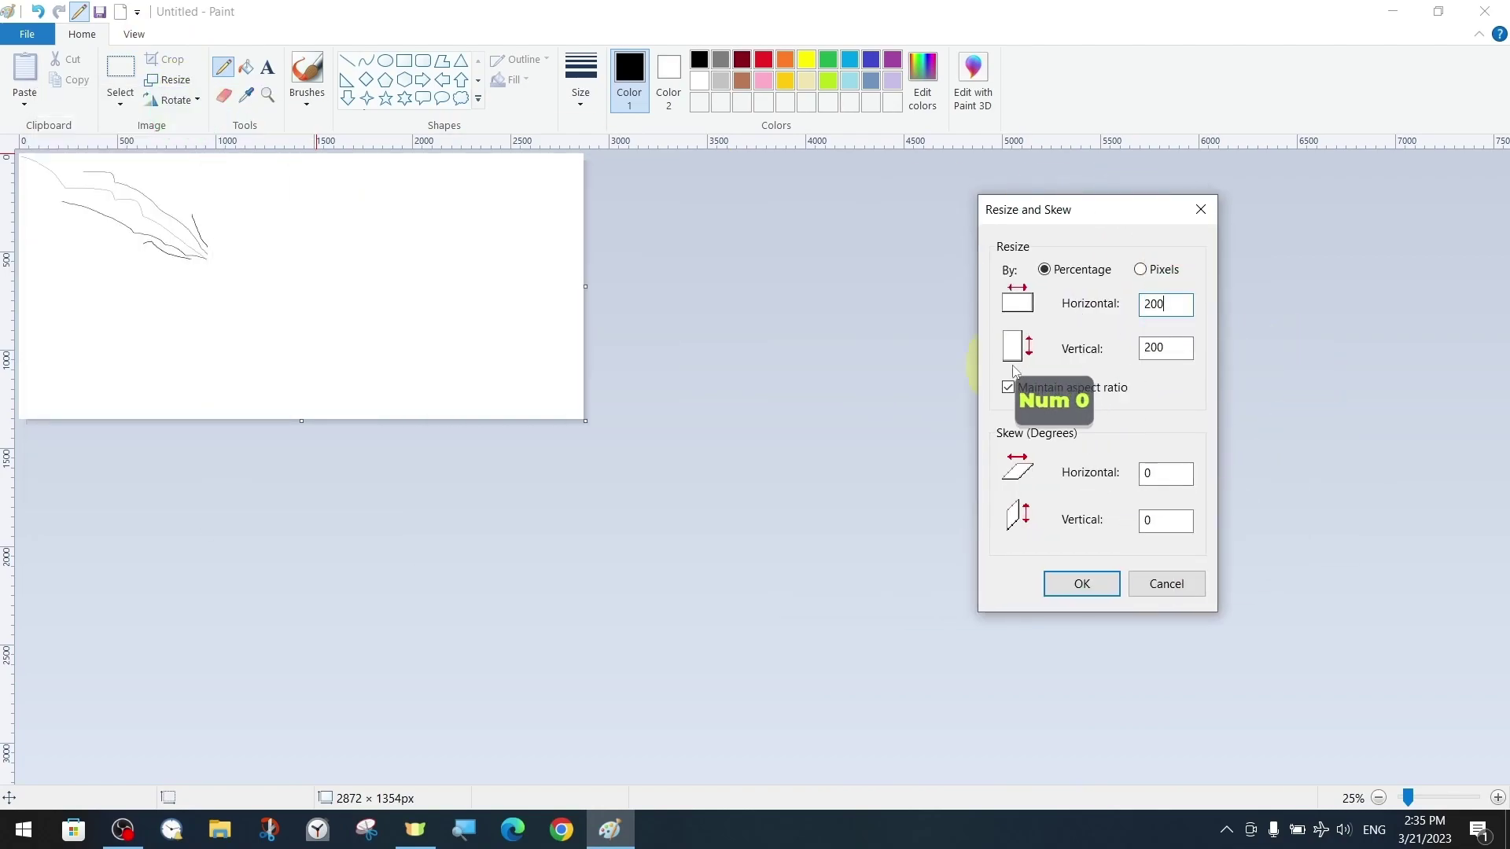
left_click(1109, 578)
Step: With aspect ratio unlocked, resize only the width to 50%
left_click(168, 79)
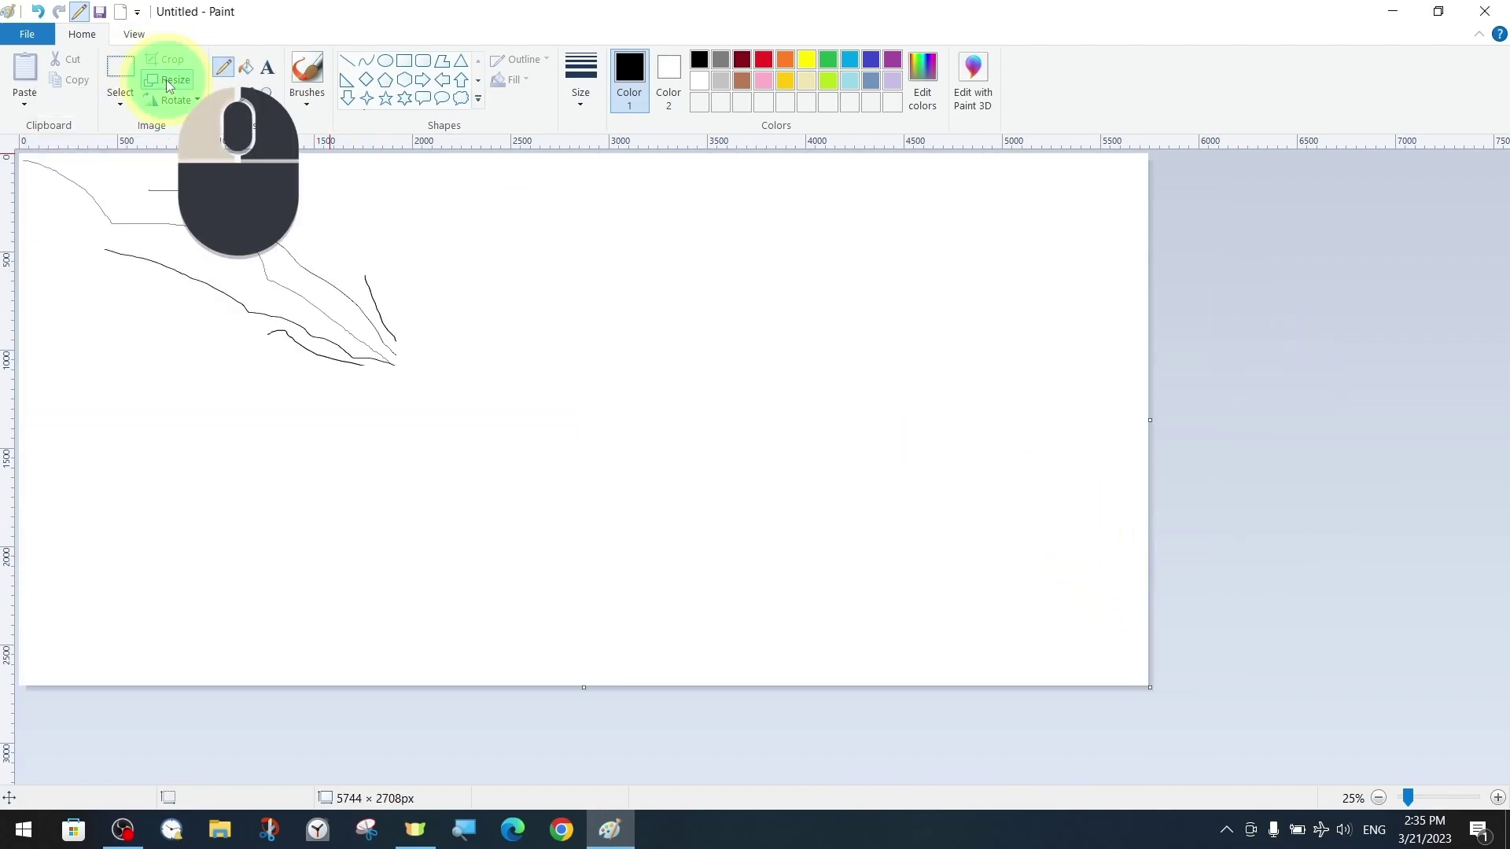
left_click_drag(194, 97, 1048, 145)
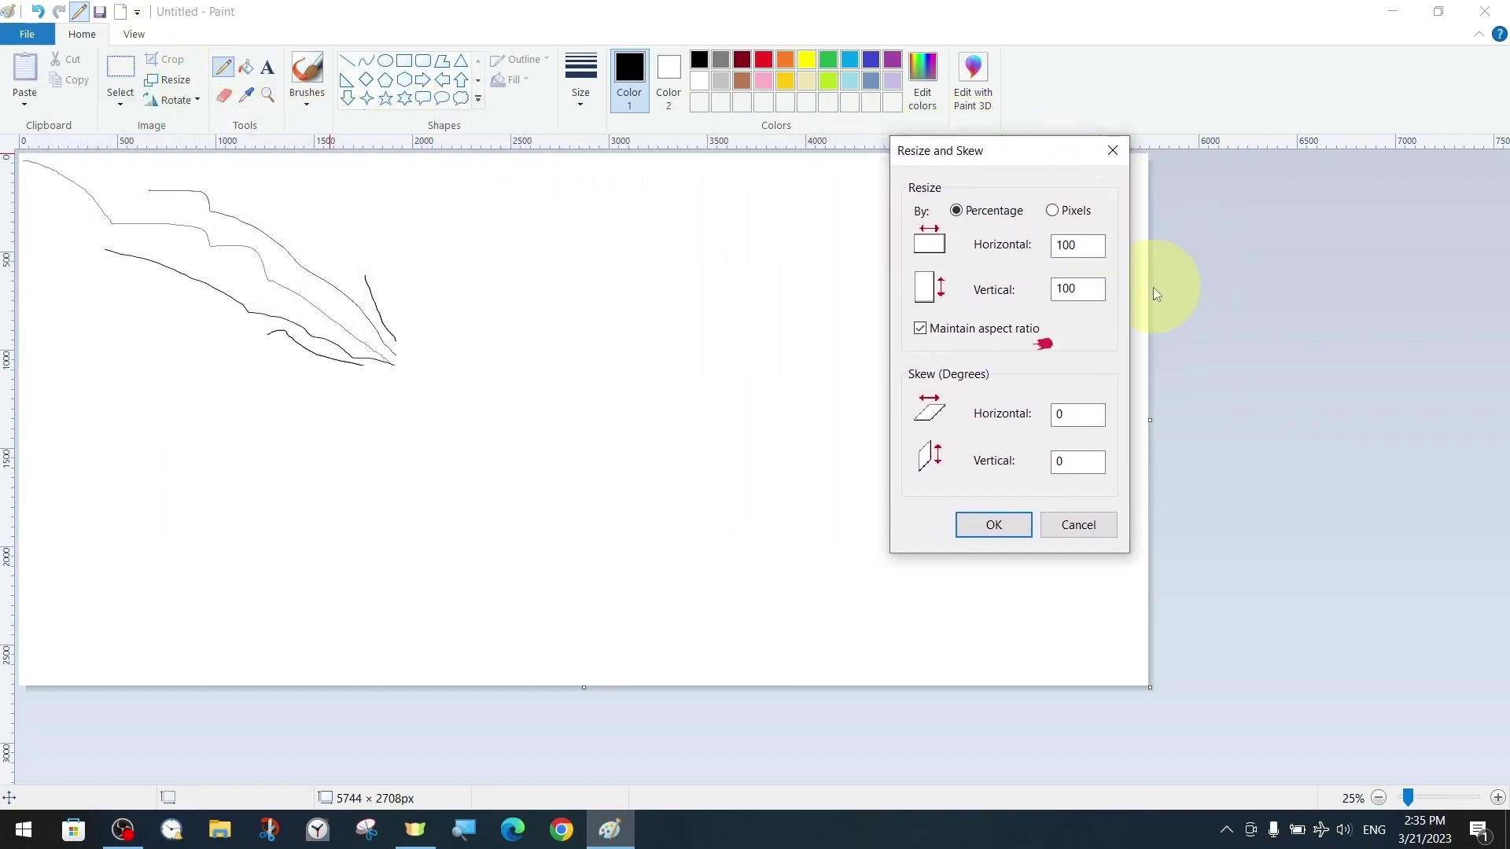
left_click(920, 329)
double_click(1078, 245)
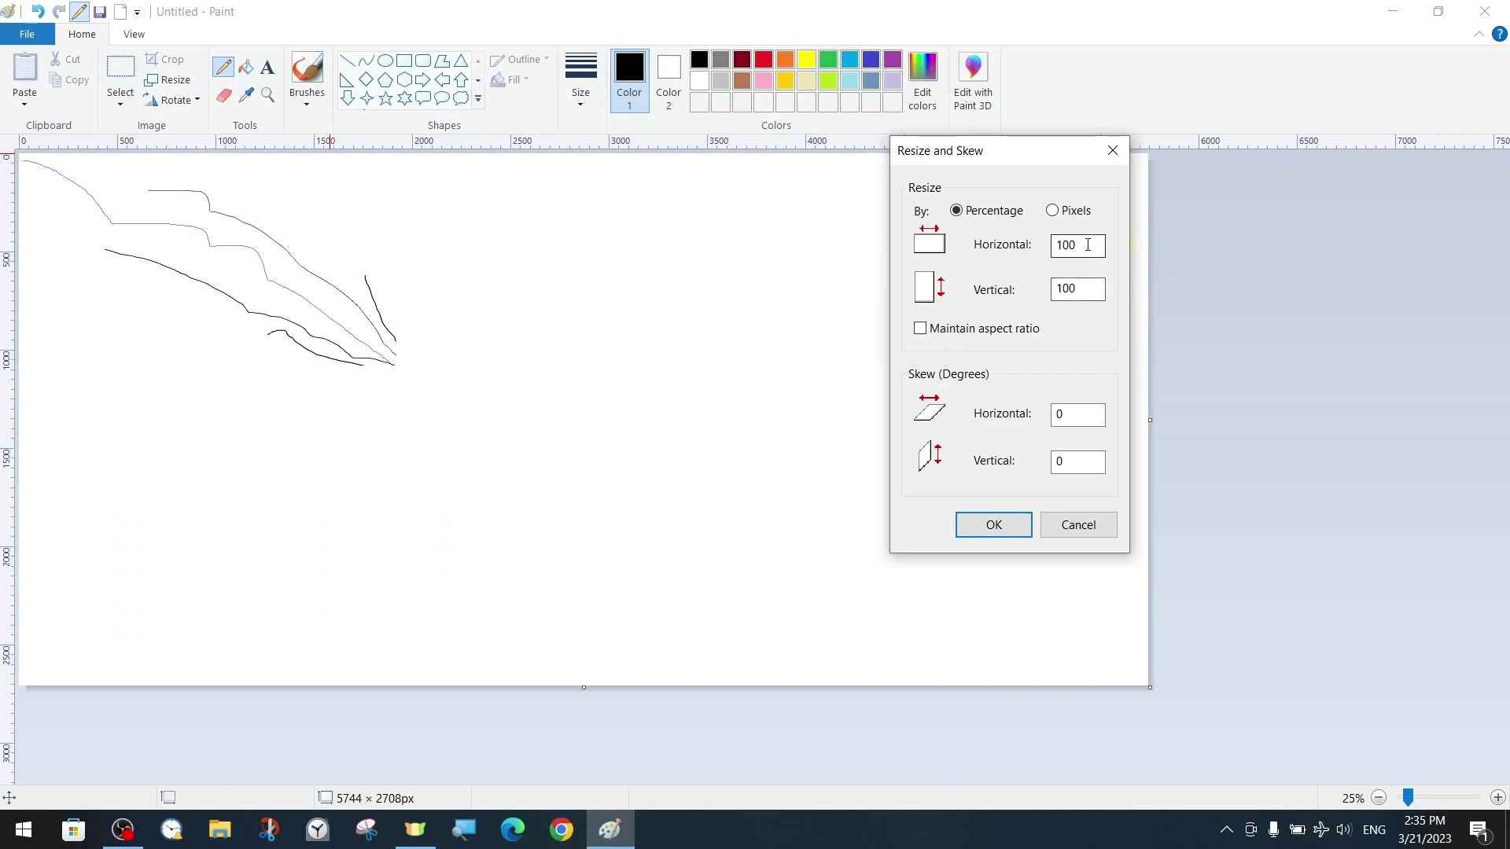
type("50")
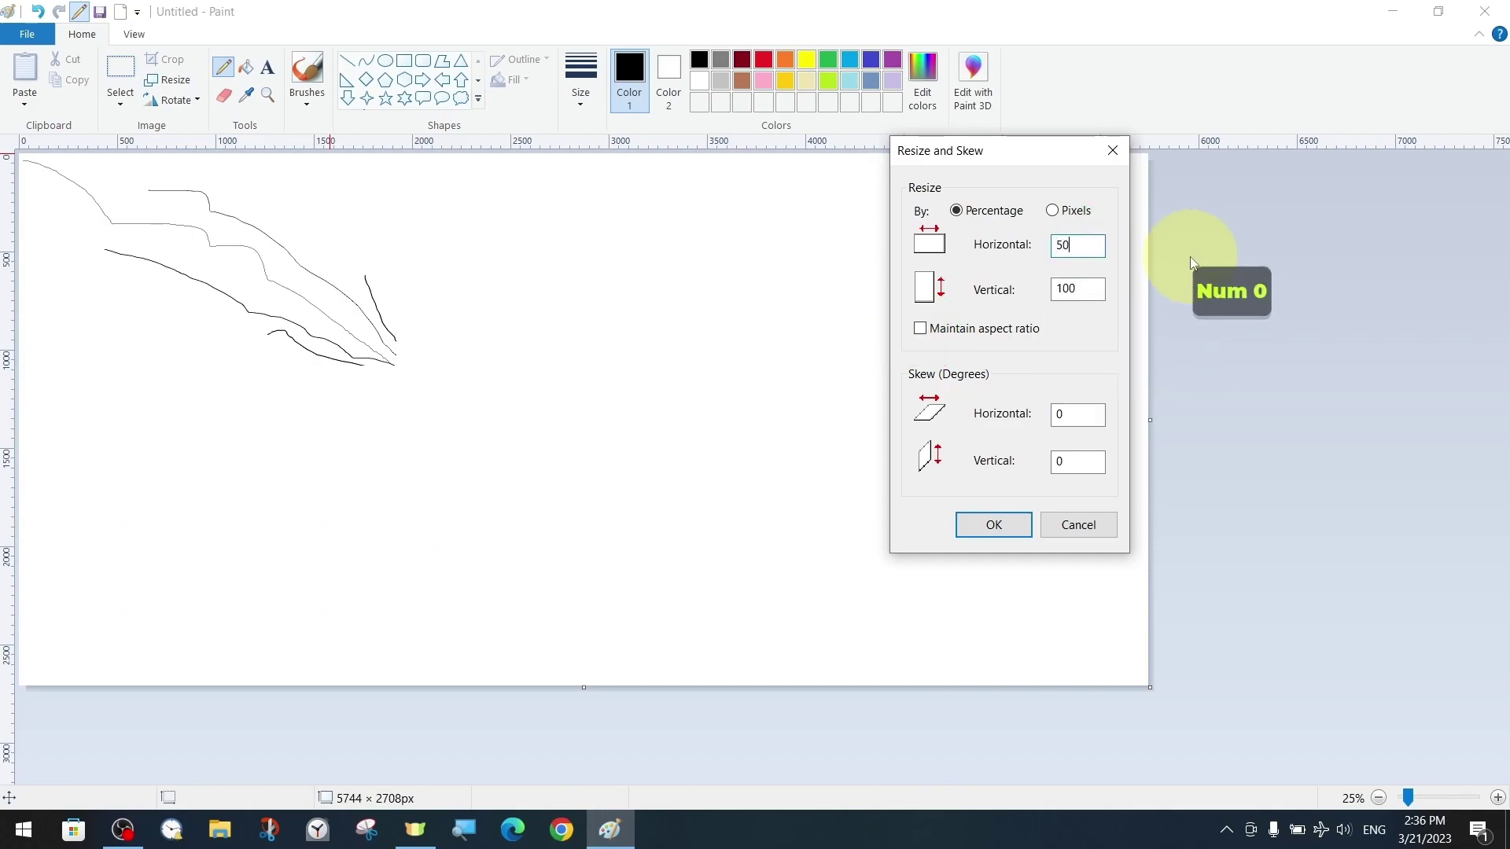
left_click(996, 523)
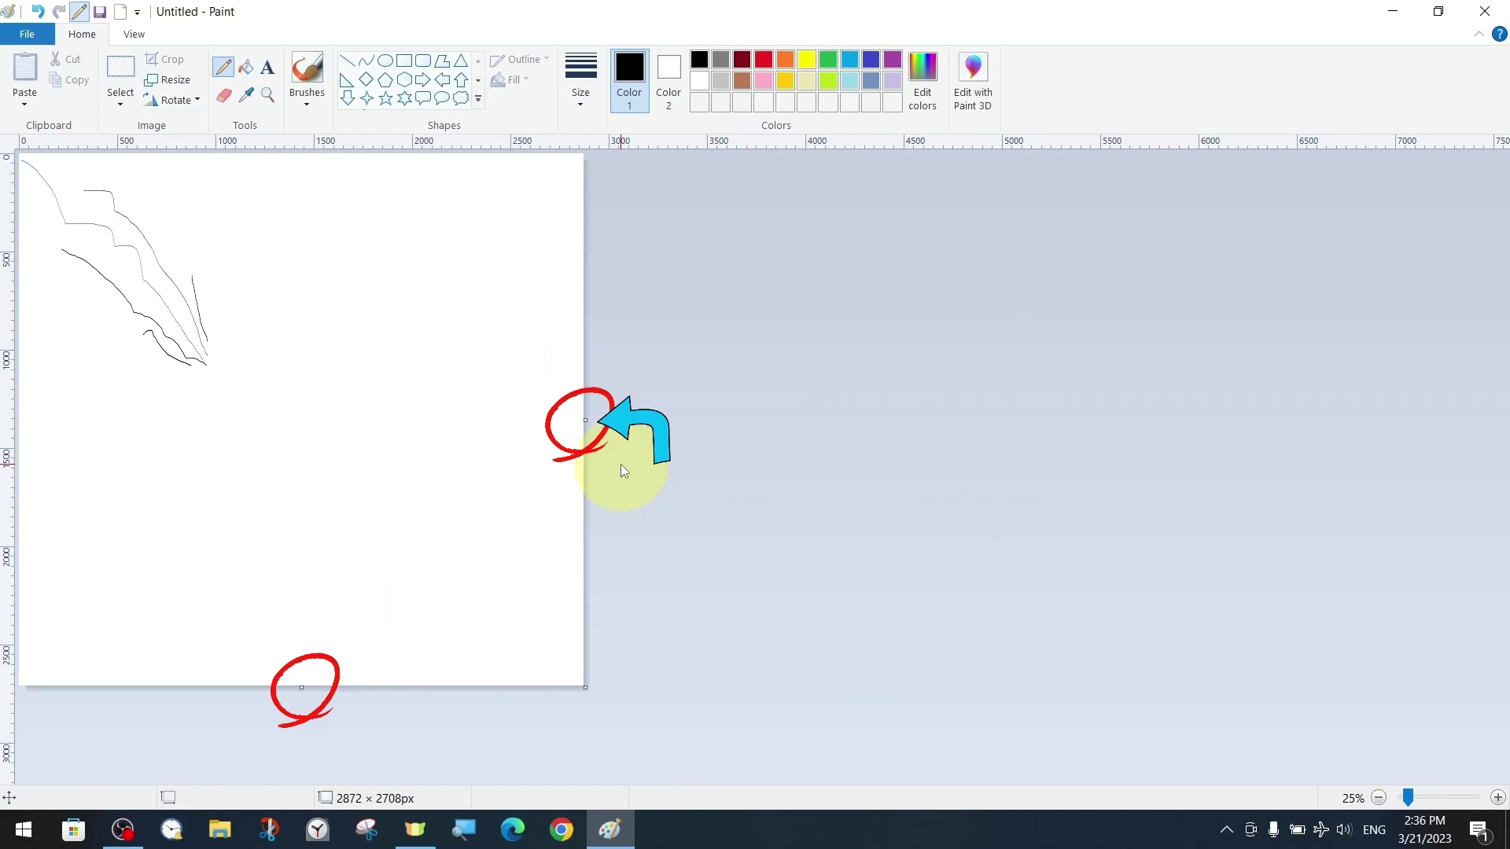
Step: Drag the canvas's right edge out until the width reaches 6080 px
left_click_drag(587, 422, 1214, 478)
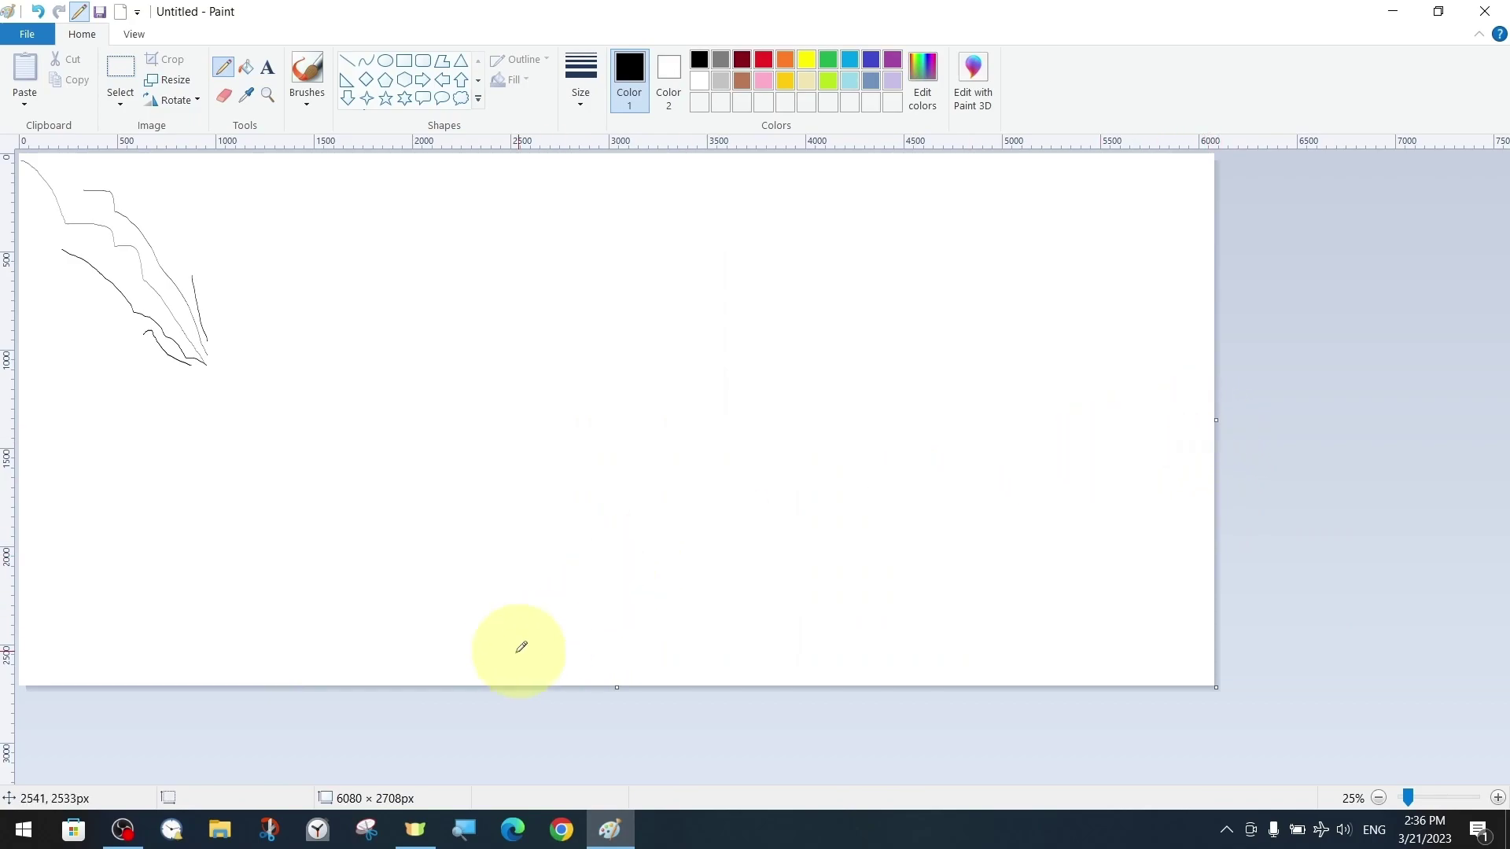
Step: Resize by pixels, aspect ratio unlocked, to exactly 1920 wide by 1080 high
left_click(172, 85)
left_click_drag(188, 105, 784, 211)
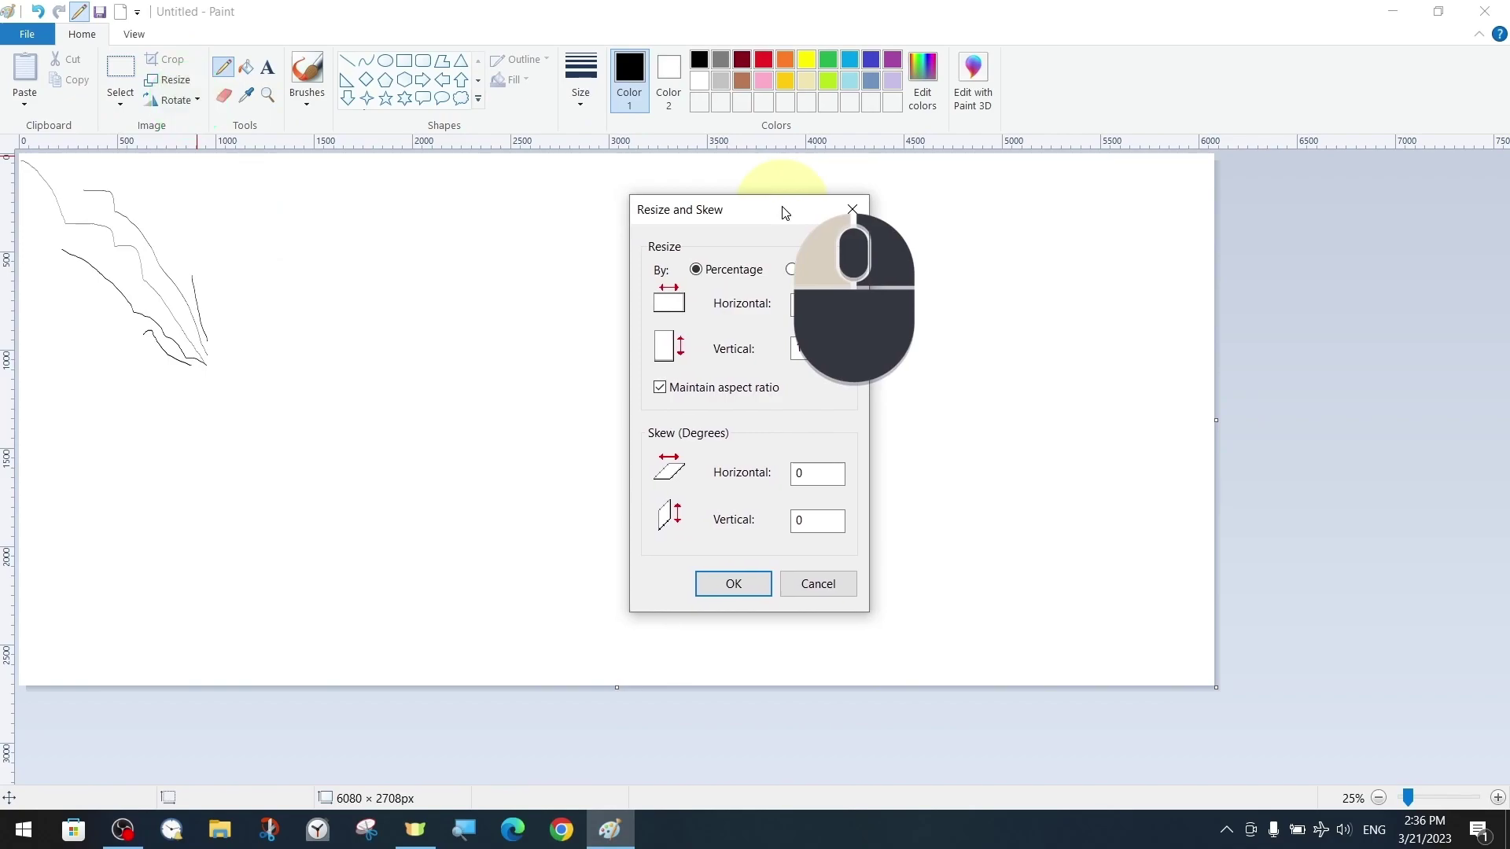
left_click(813, 277)
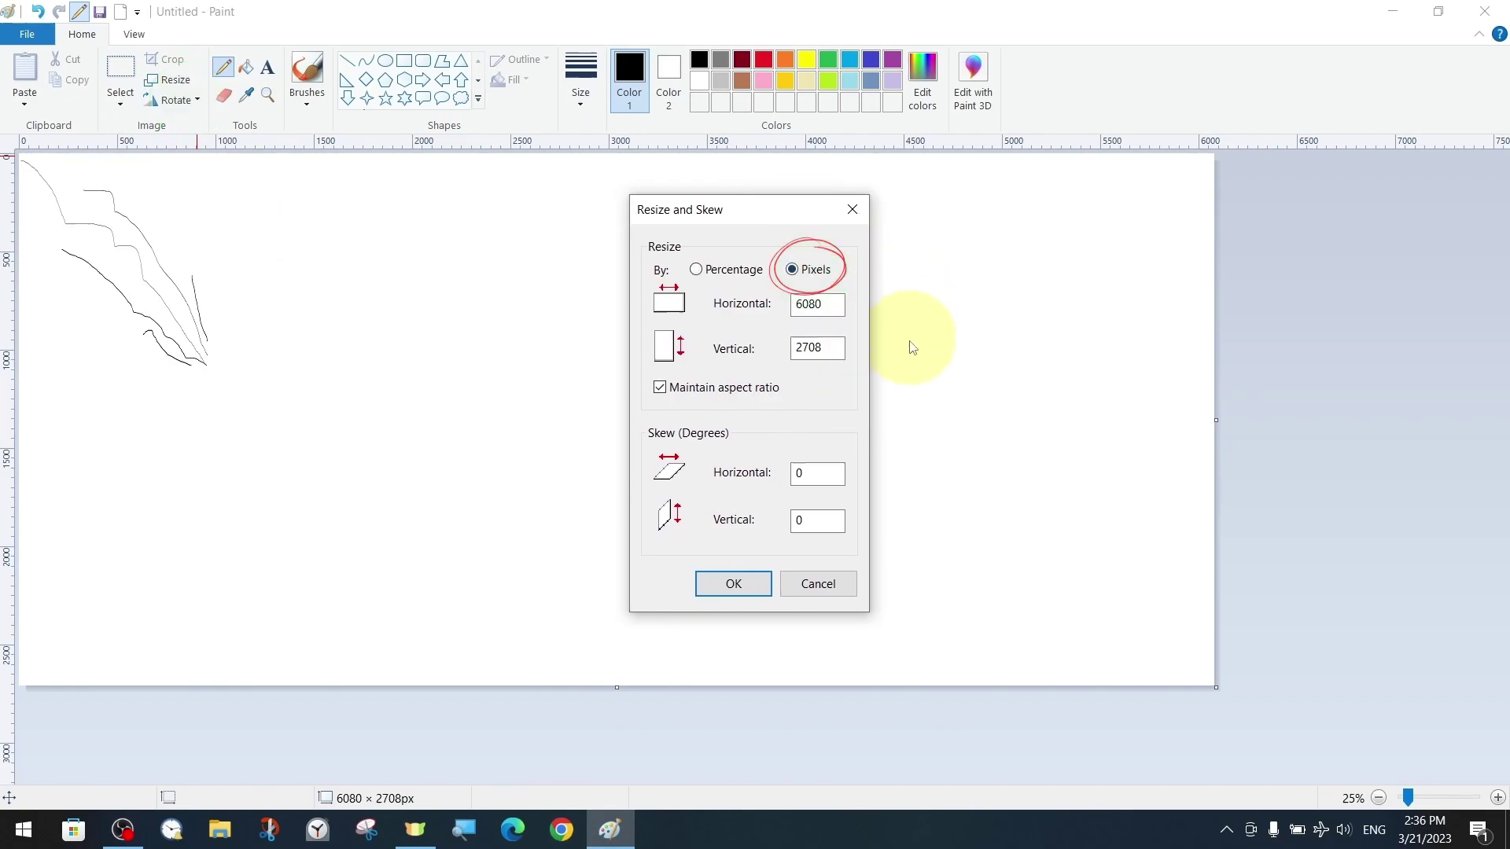
double_click(818, 304)
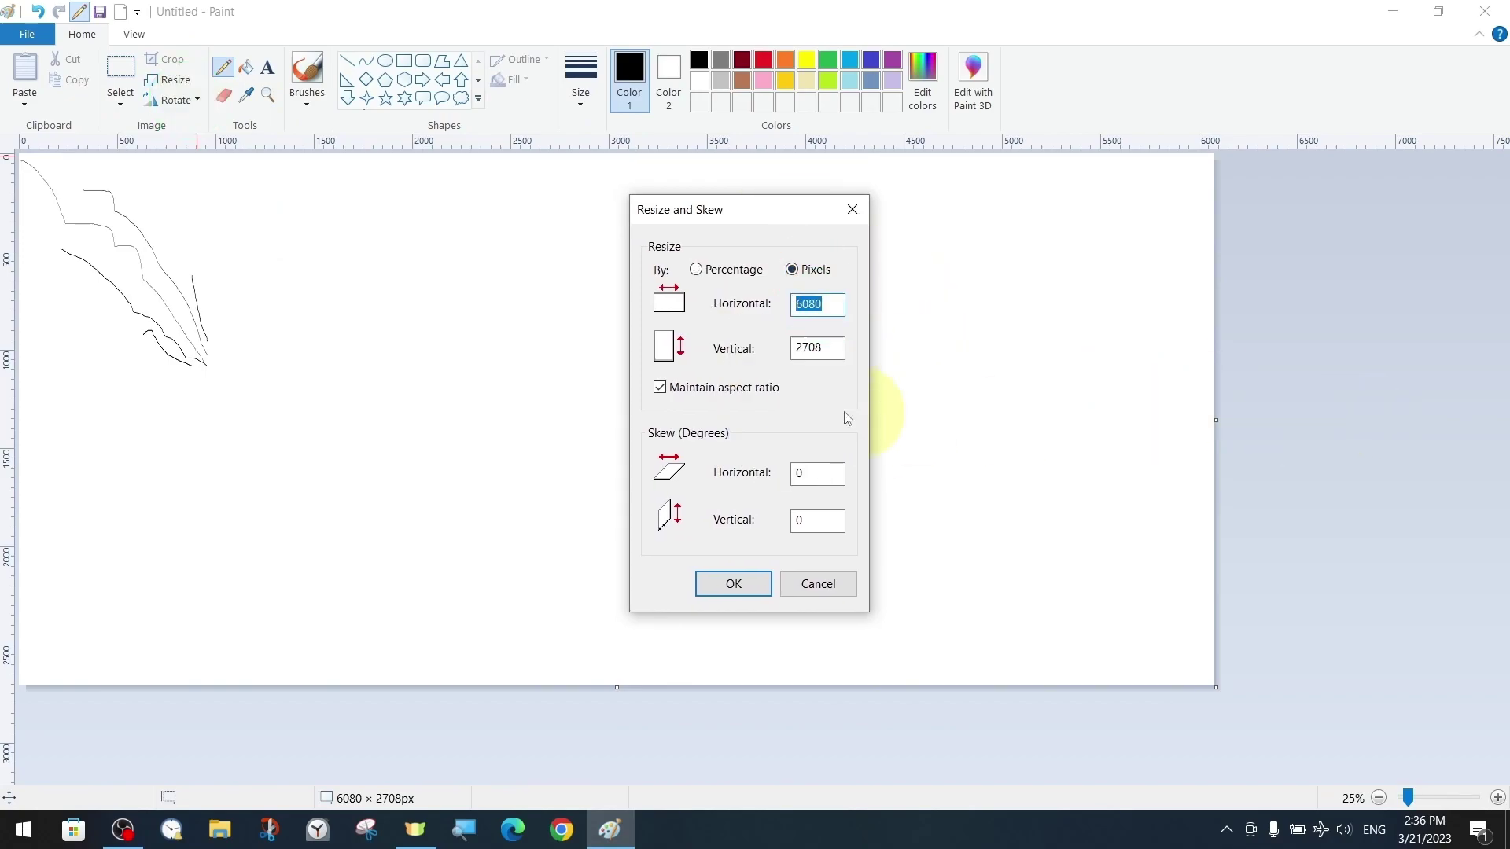
double_click(832, 305)
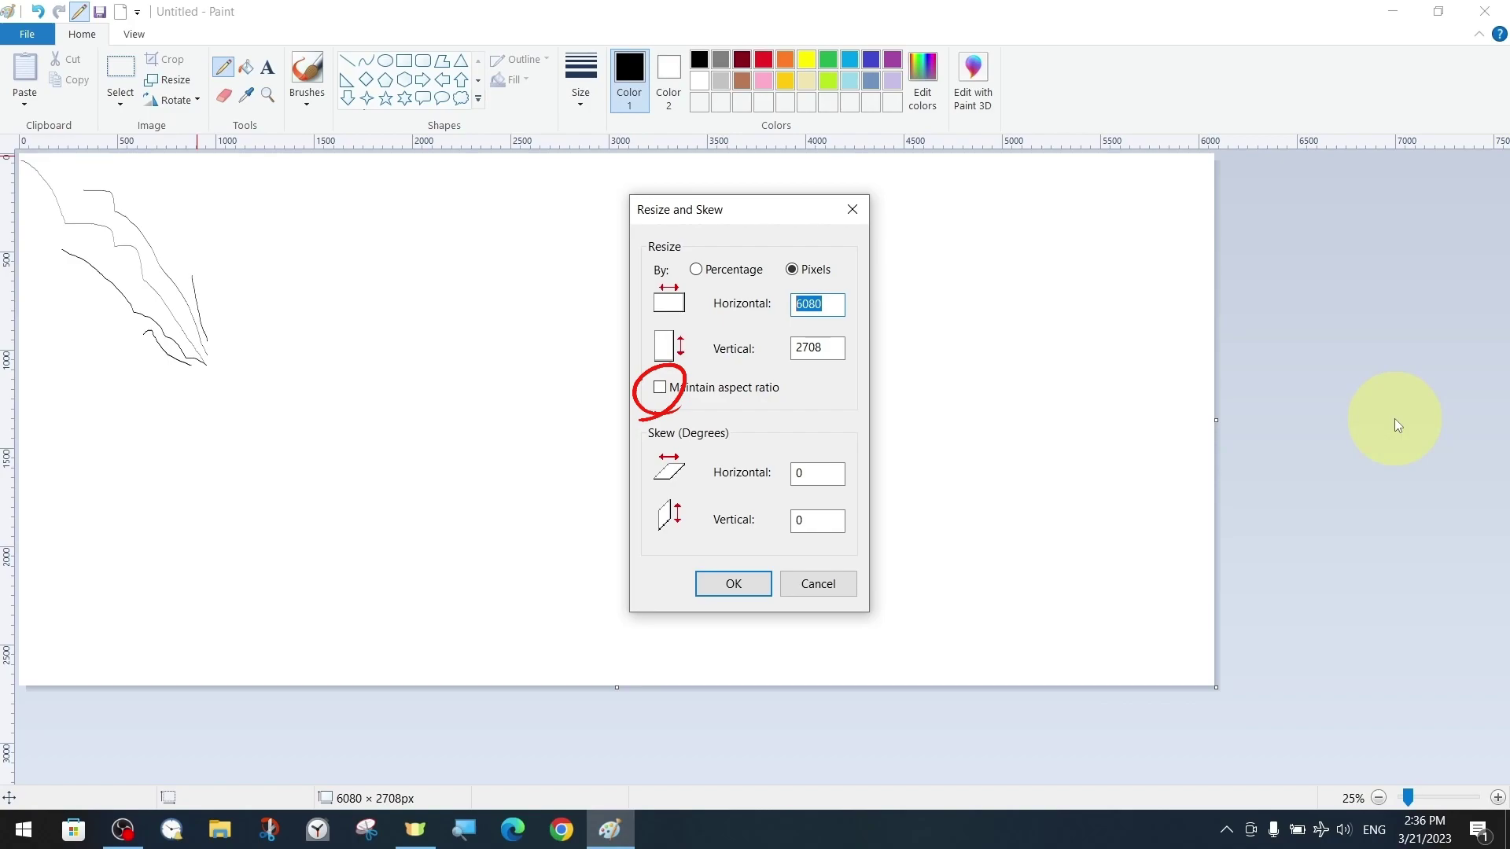
type("1980")
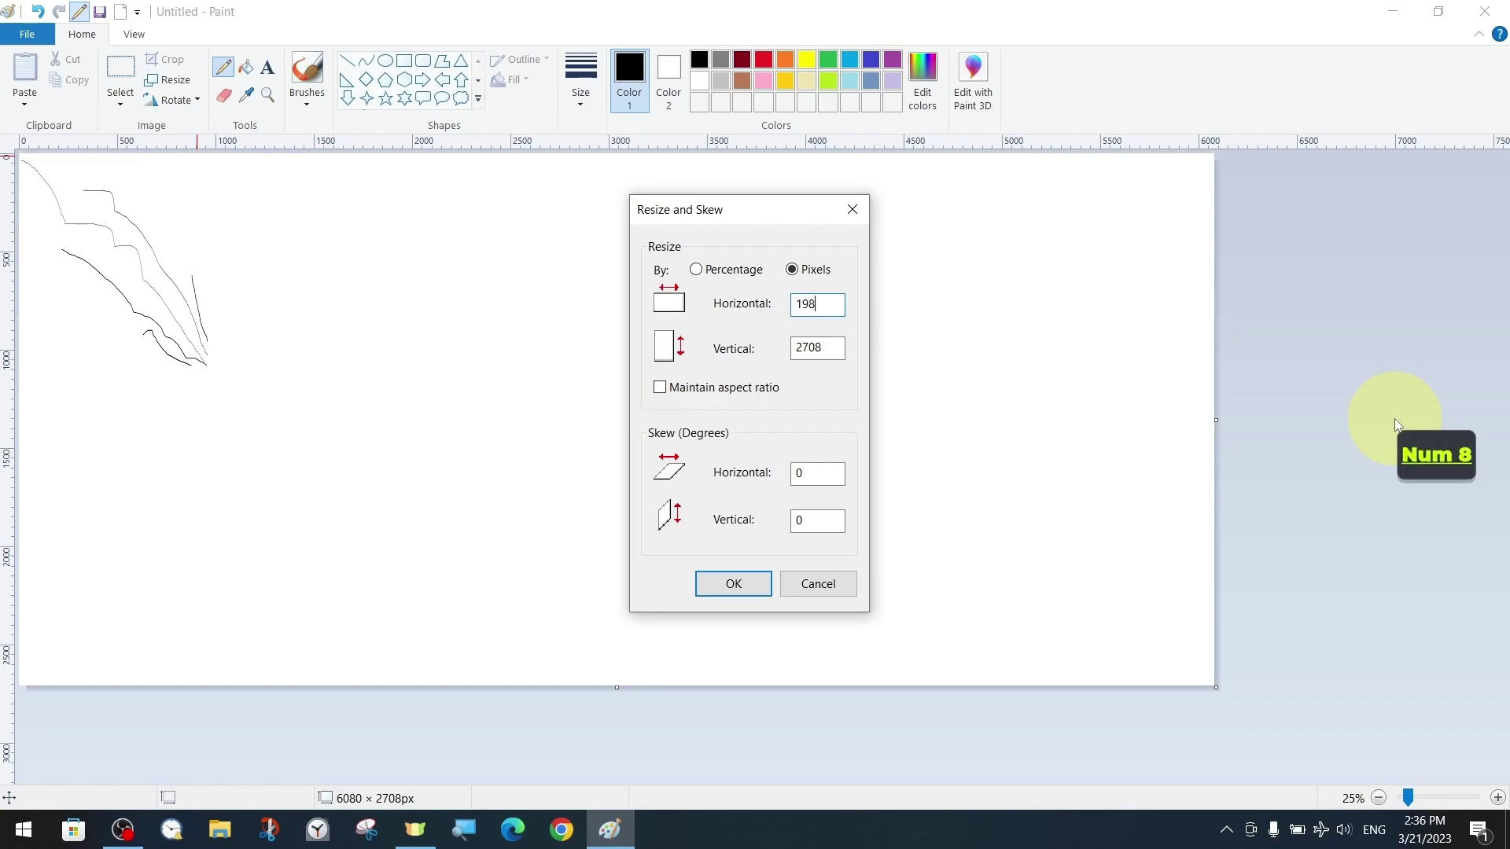
key("BackSpace")
key("BackSpace")
type("20")
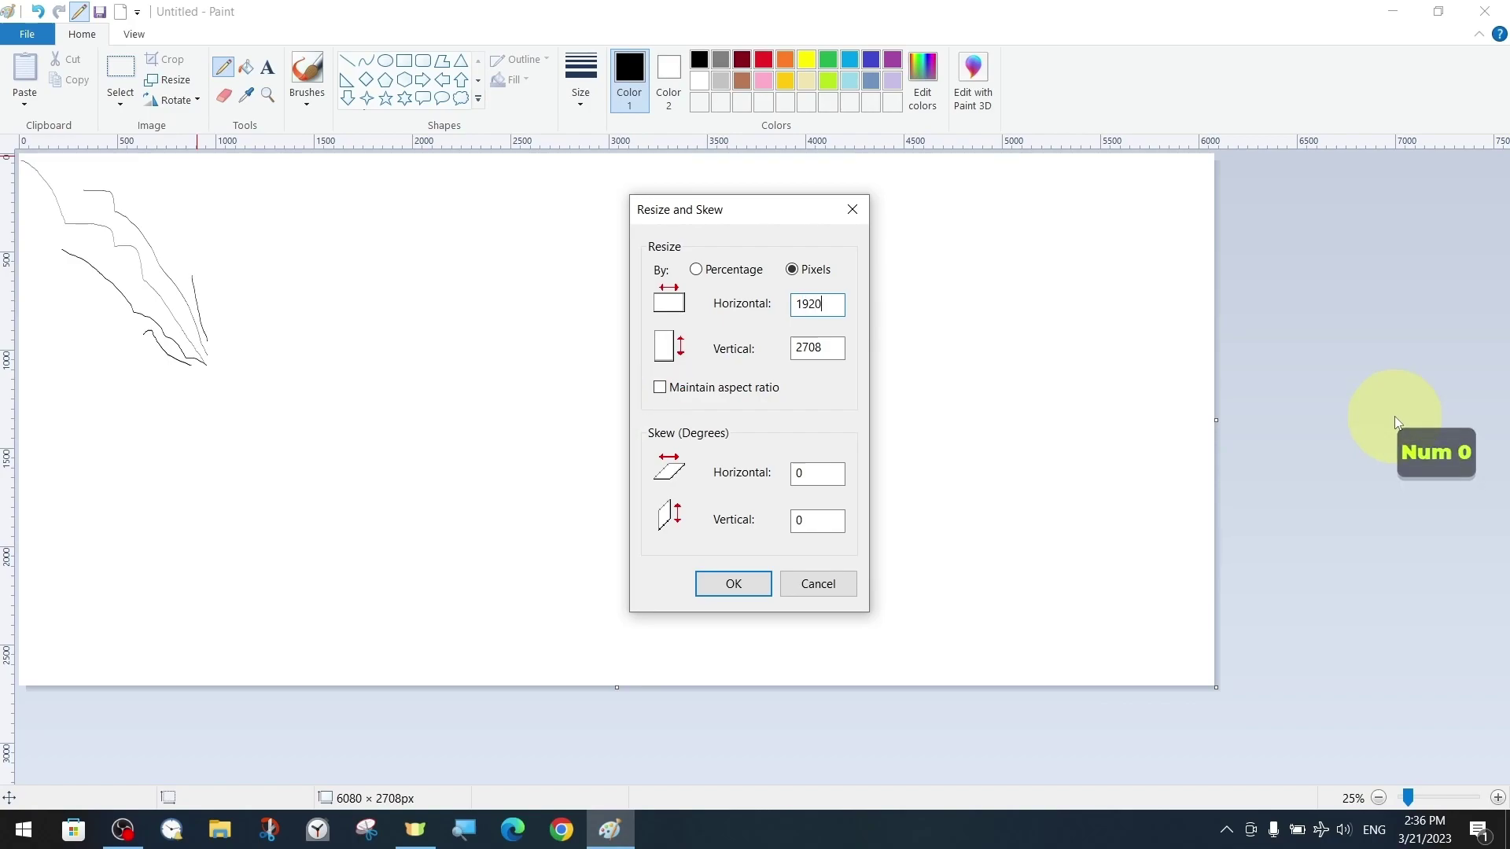
double_click(833, 346)
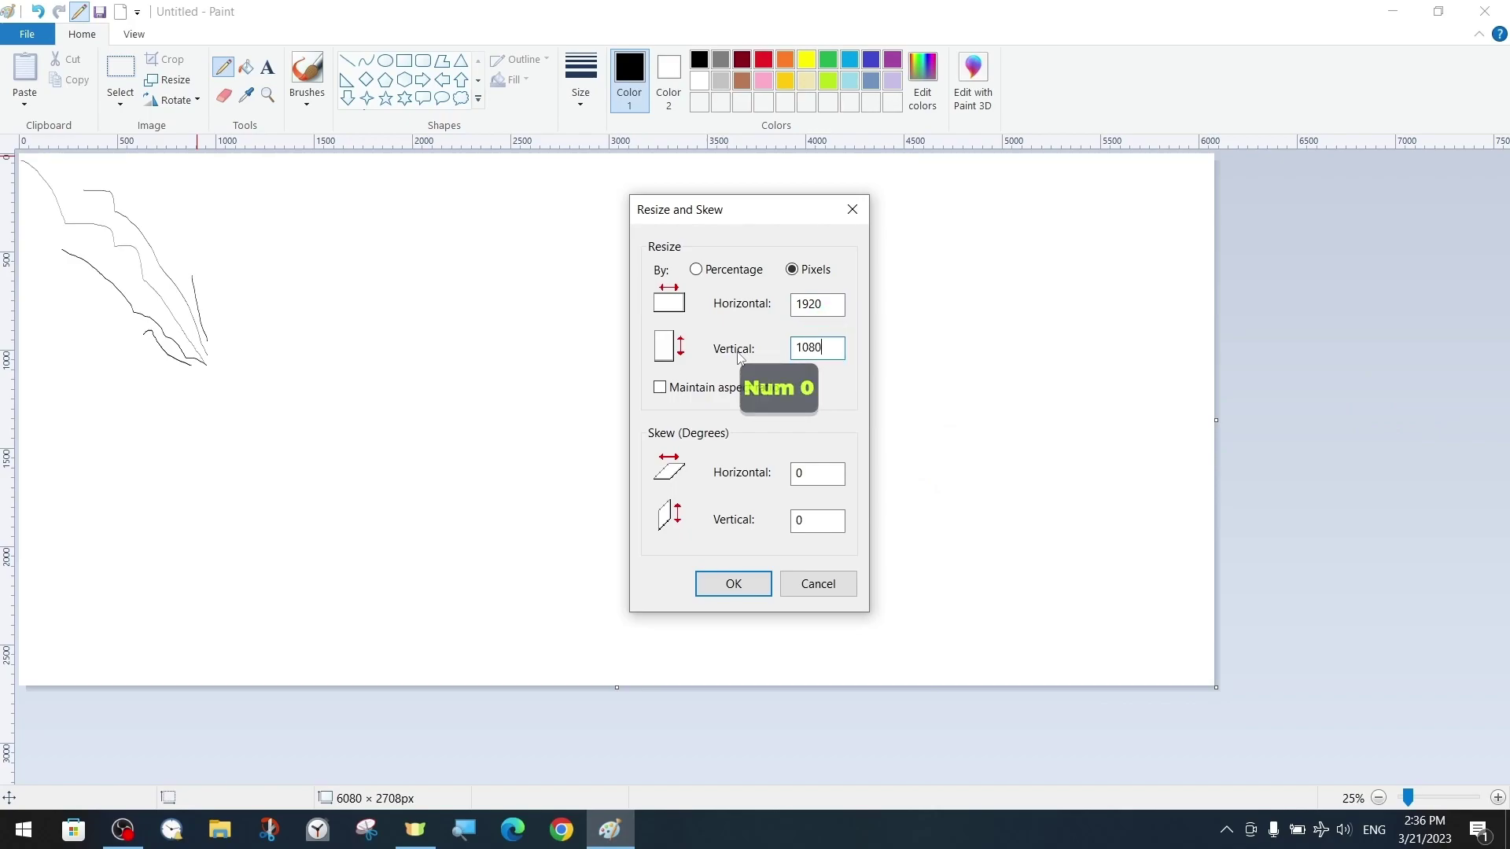
type("1080")
left_click(727, 583)
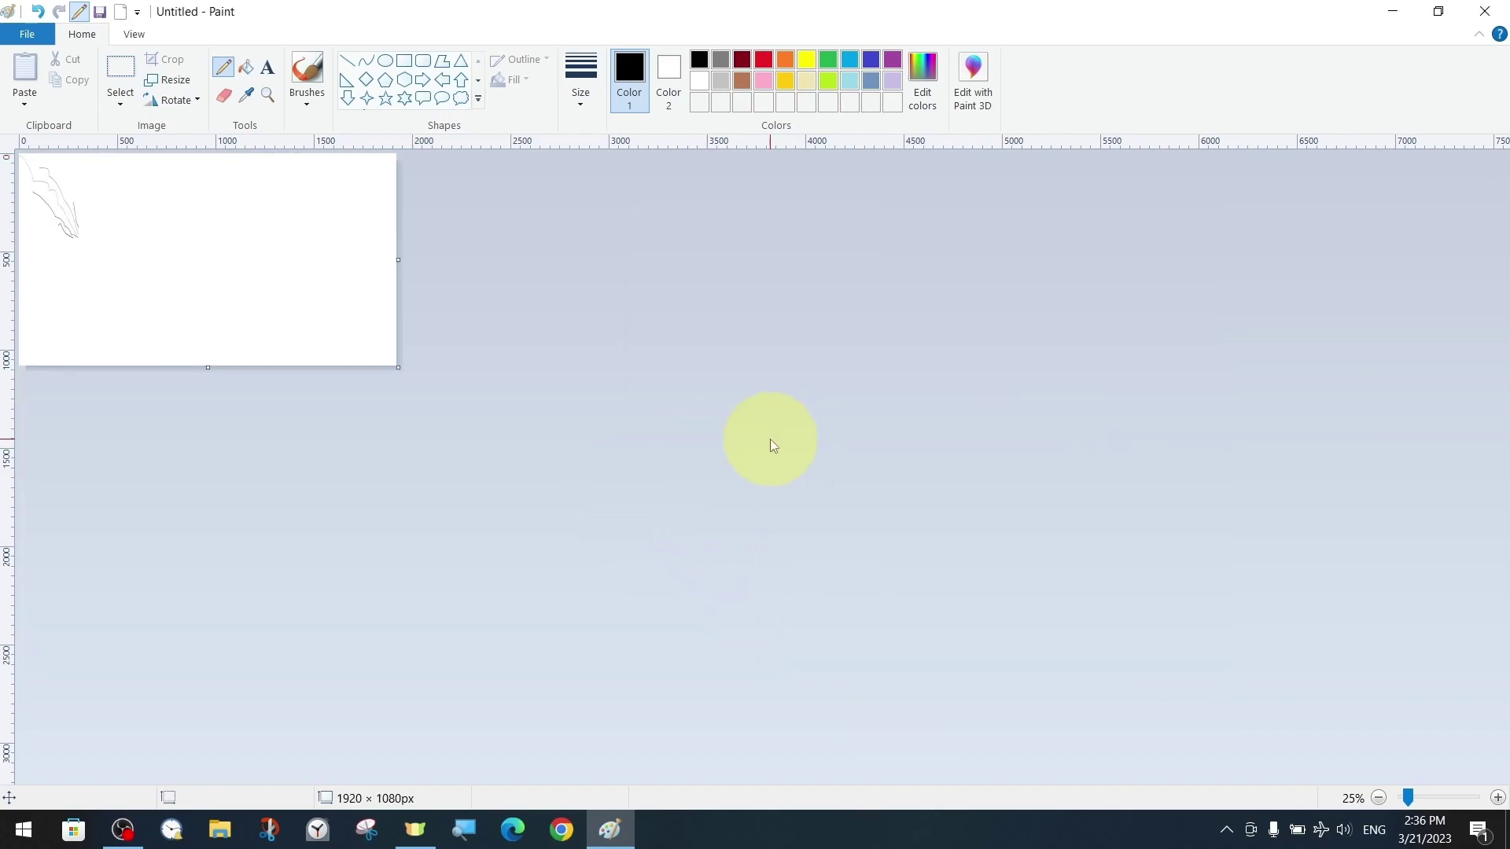
Step: Clear the old sketch and draw a long black pencil line diagonally across the canvas
scroll(380, 337, "up", 2, "ctrl")
scroll(825, 411, "down", 1, "ctrl")
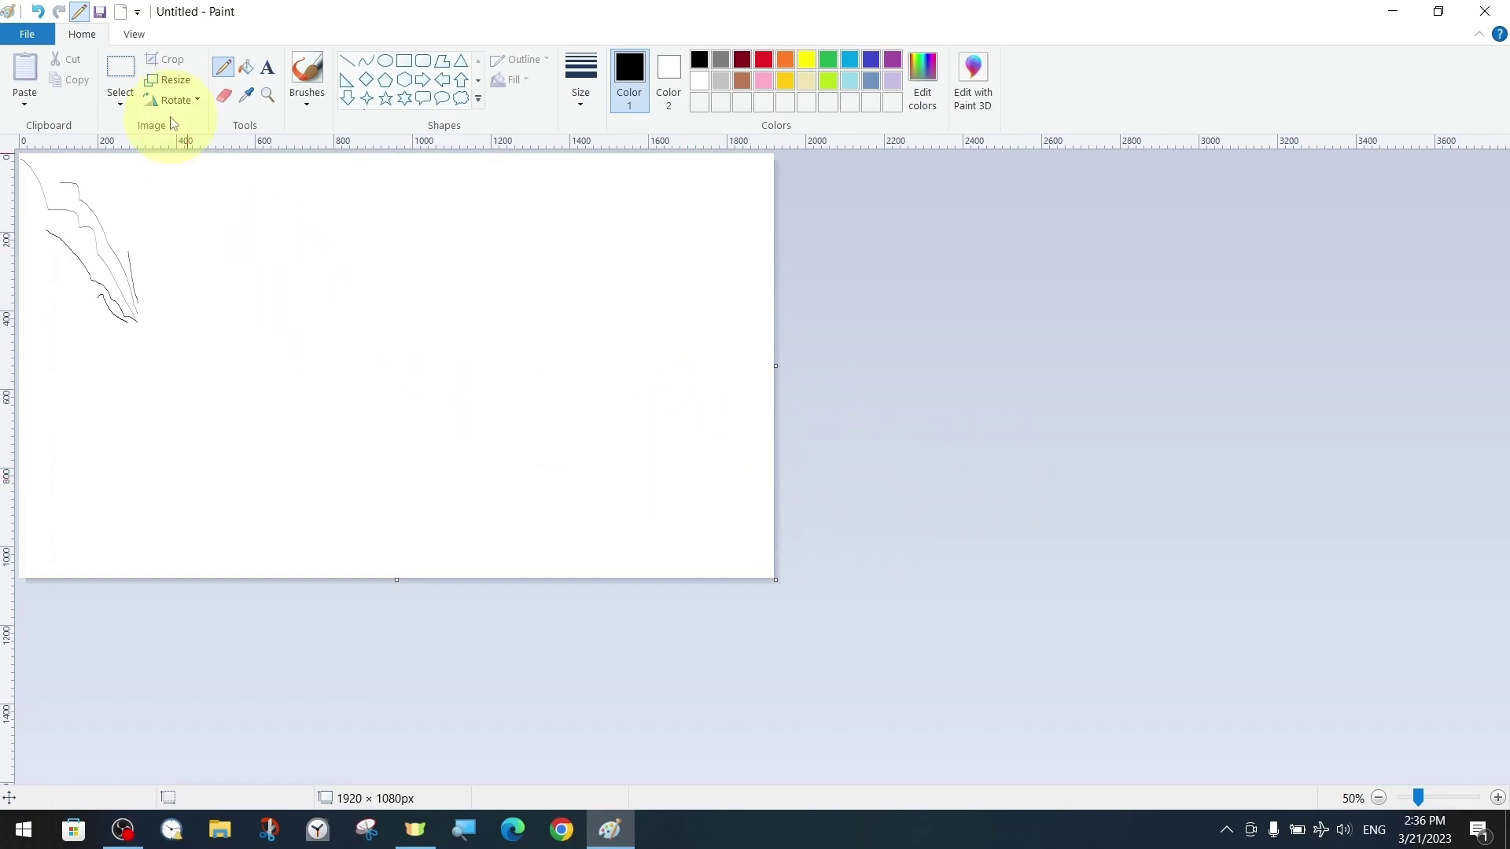
left_click(122, 69)
key("ctrl+a")
key("Delete")
left_click(223, 67)
left_click_drag(41, 174, 774, 578)
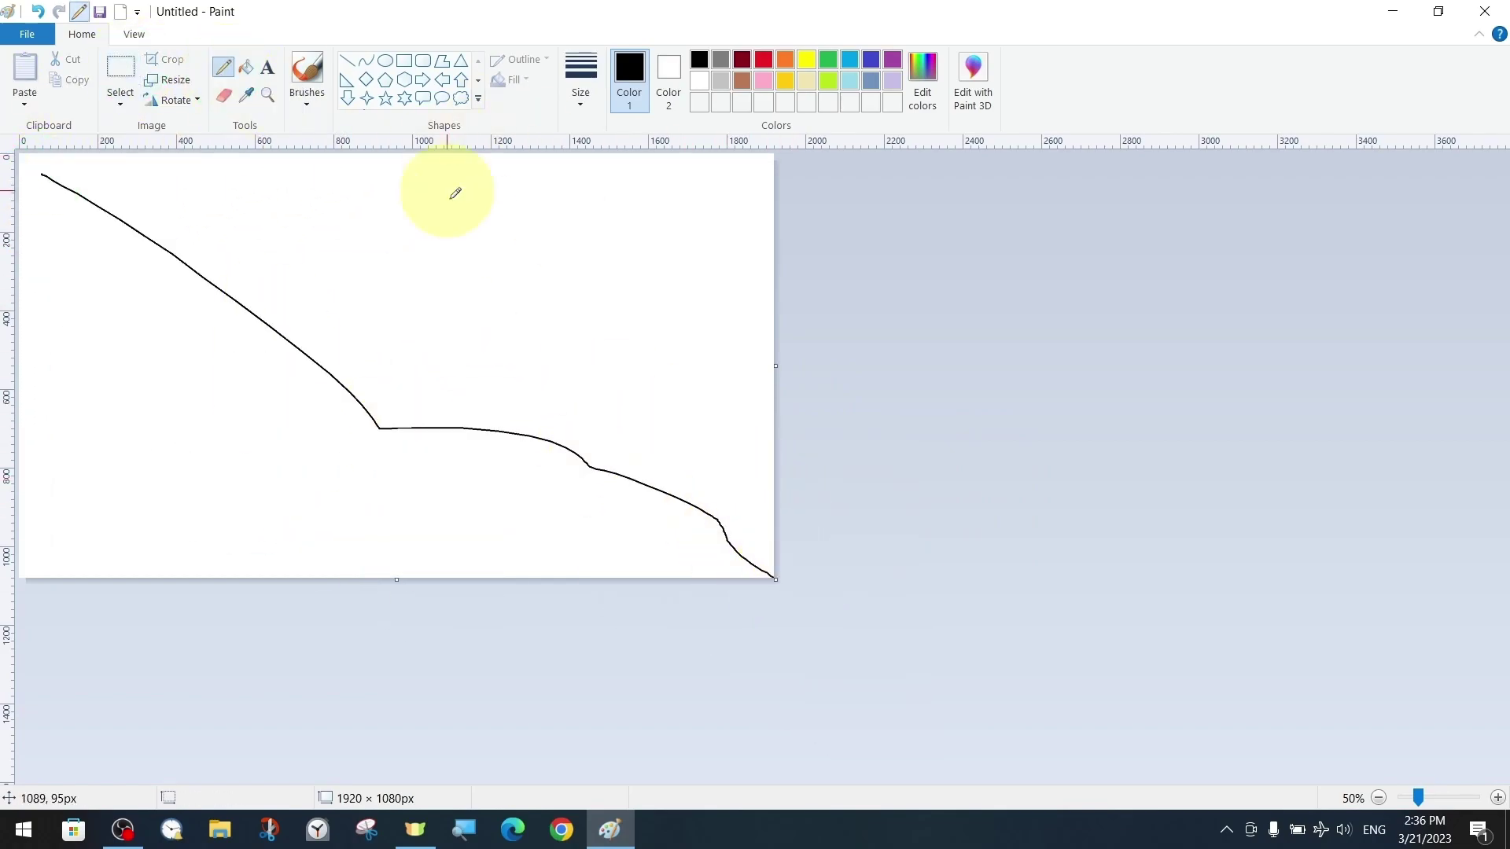
Step: Paint two grey brush strokes across the lower canvas
left_click(306, 83)
left_click(309, 212)
left_click_drag(387, 314, 775, 539)
left_click_drag(448, 499, 623, 574)
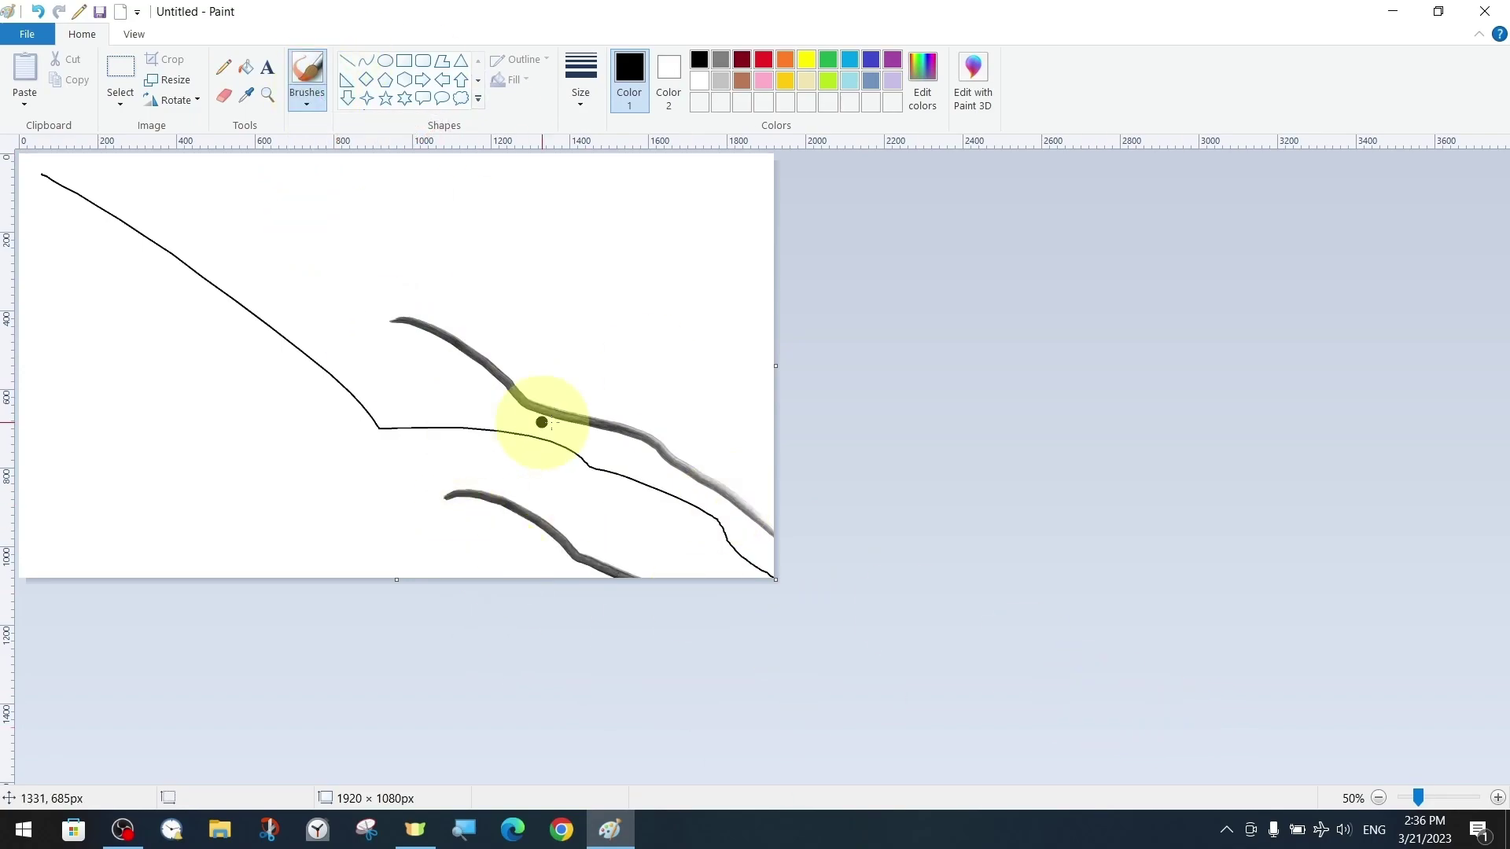
scroll(875, 515, "up", 4, "ctrl")
scroll(875, 515, "down", 4, "ctrl")
left_click(223, 66)
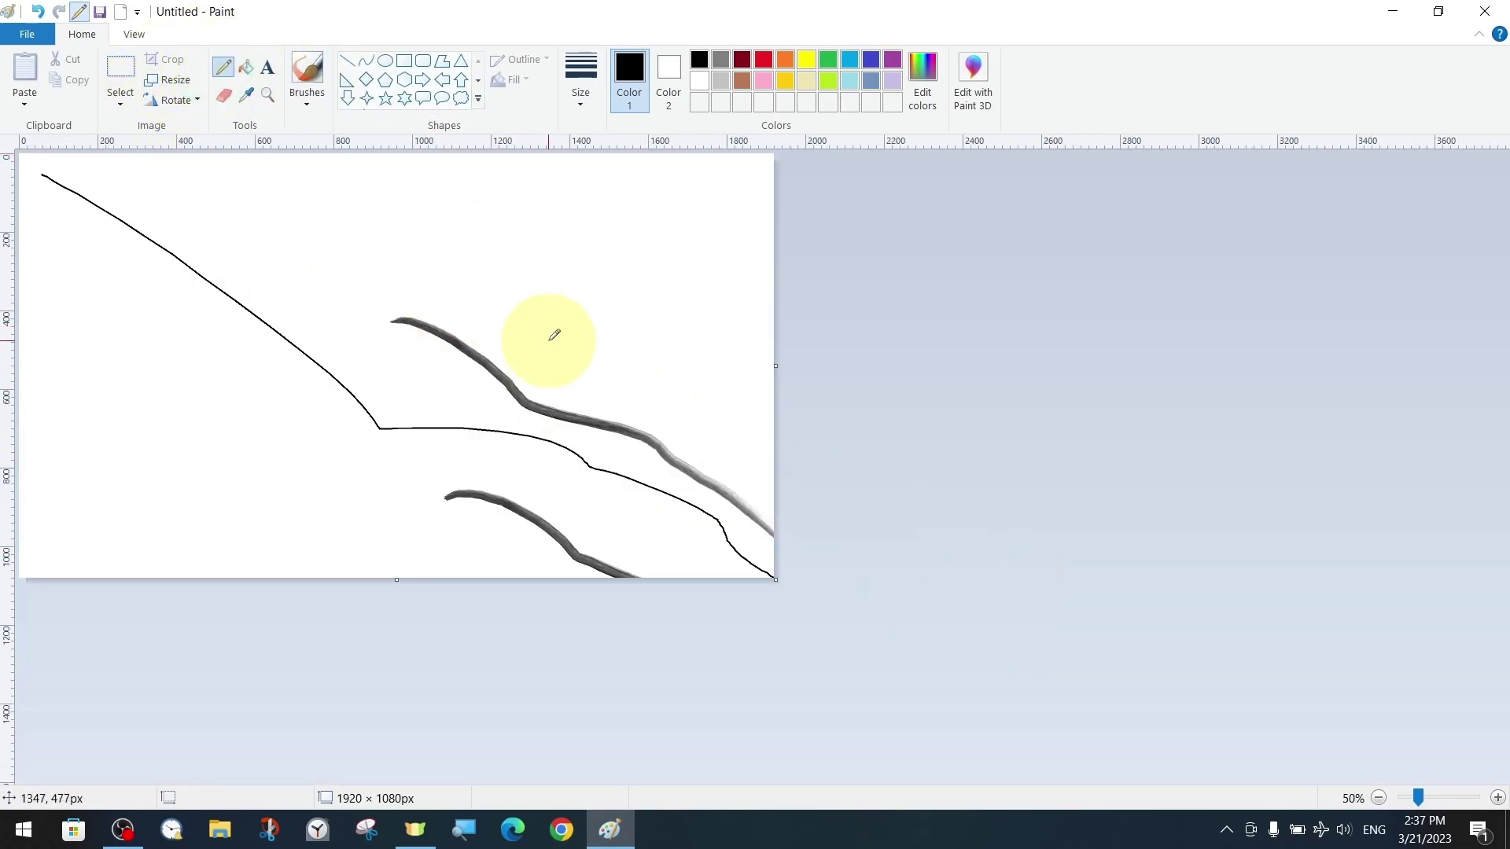
Step: On the View tab, switch the rulers off and then back on
left_click(134, 34)
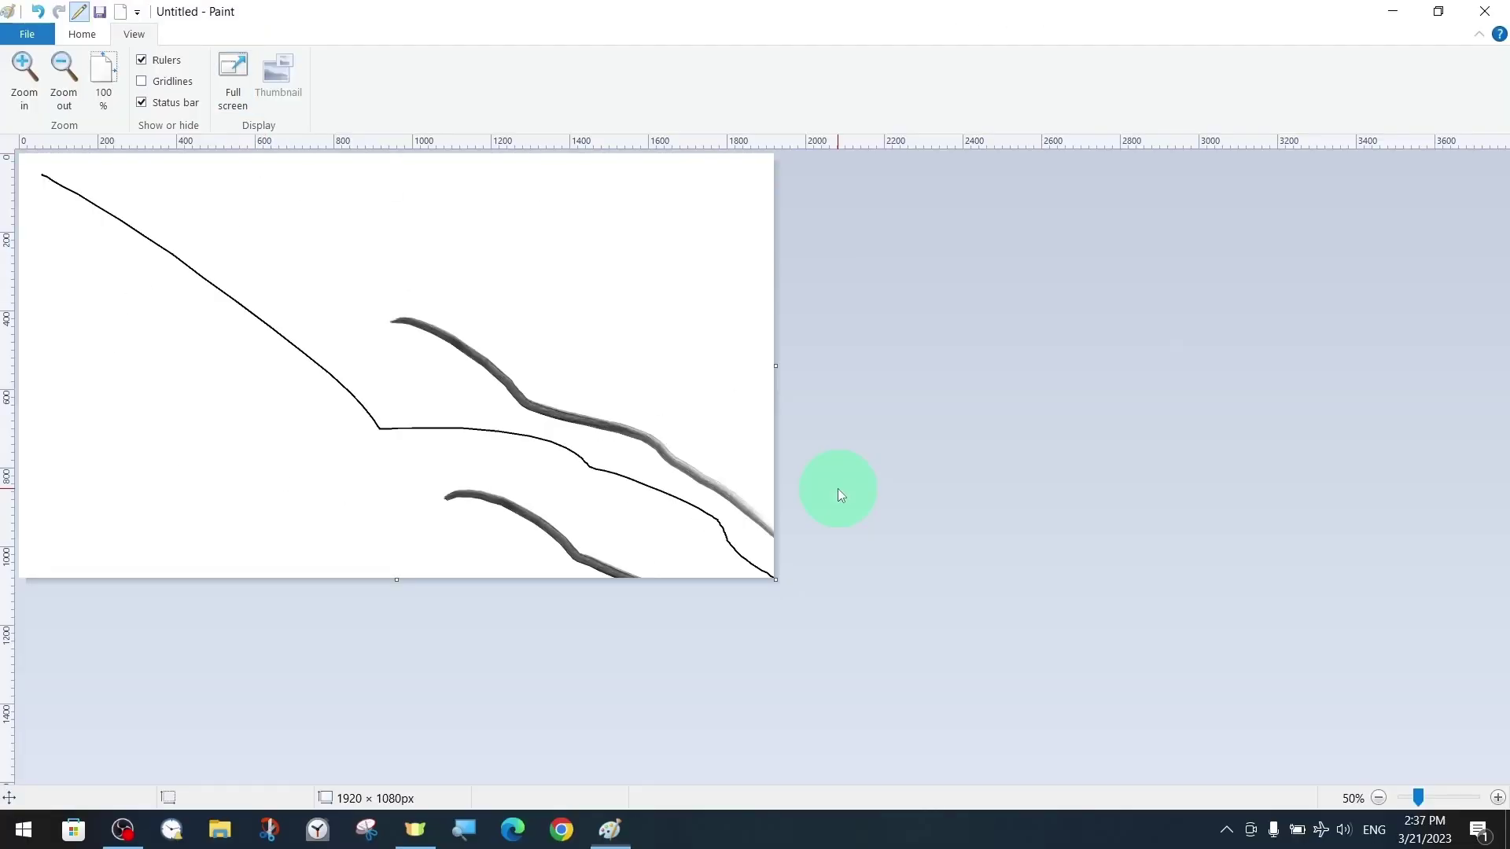
left_click(142, 61)
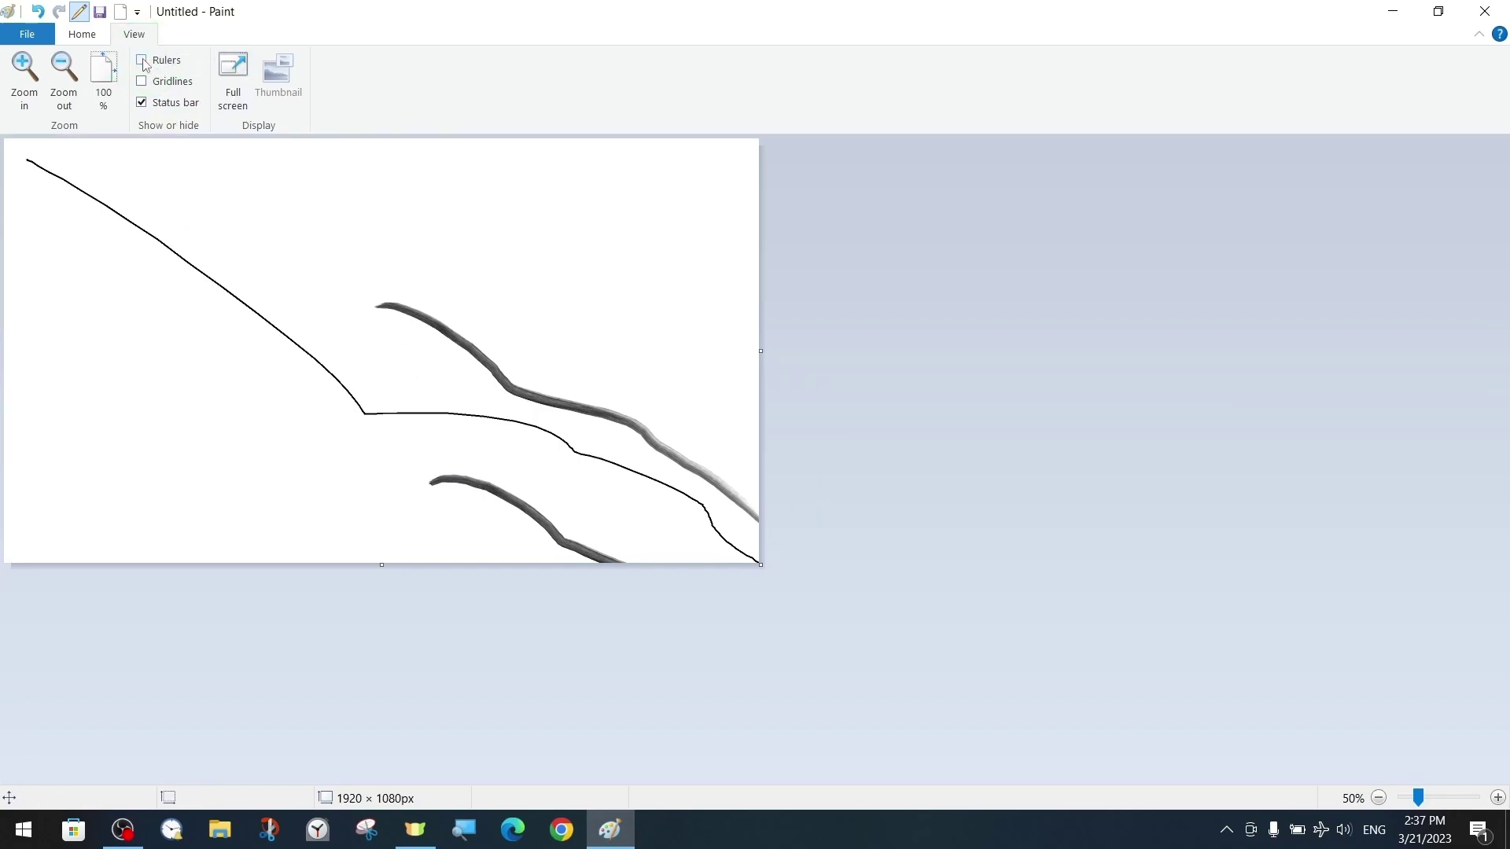
left_click(143, 61)
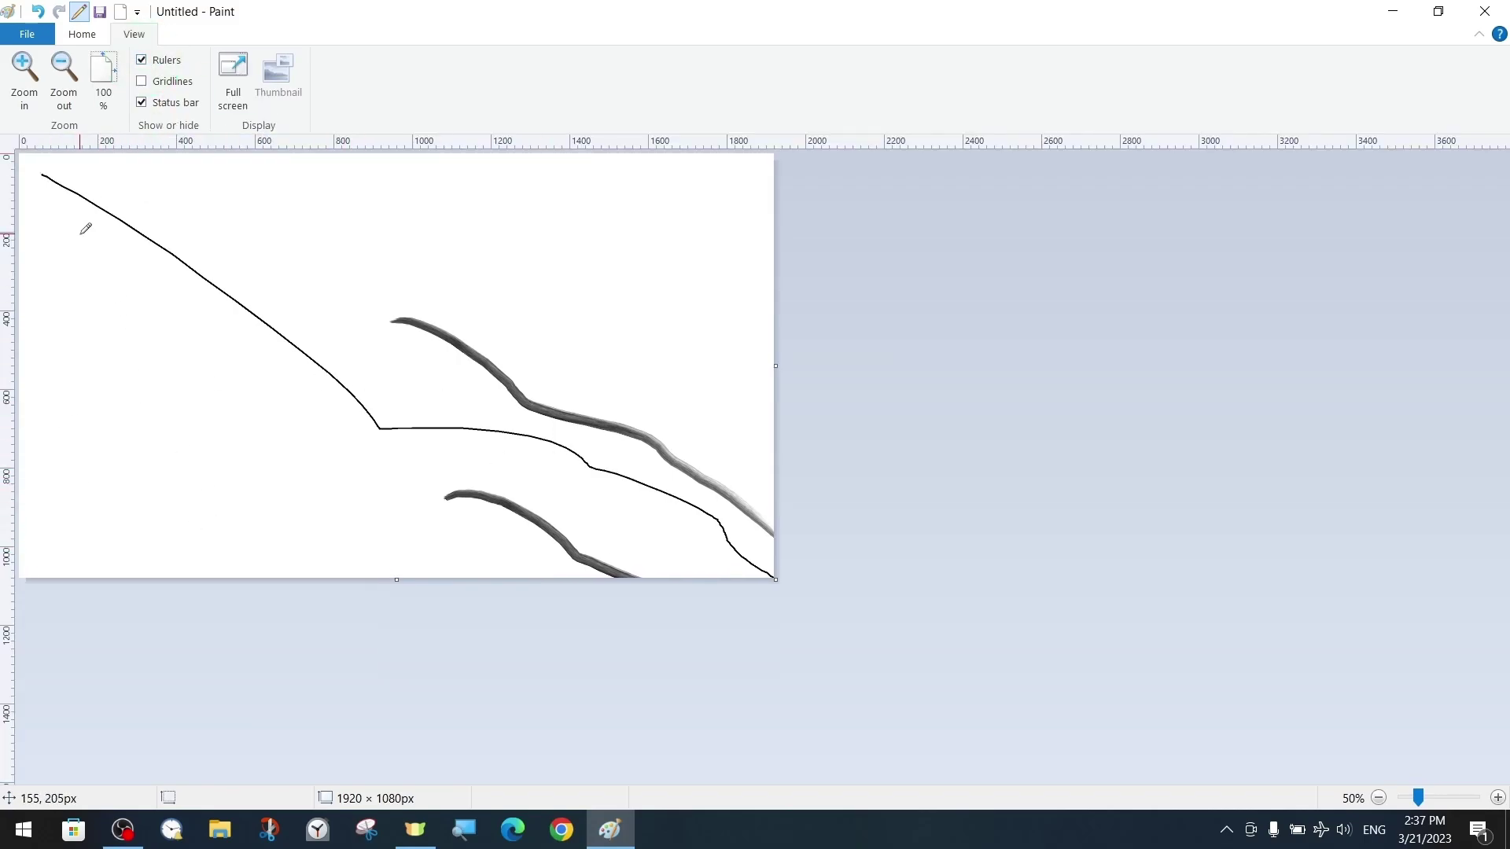
scroll(85, 228, "up", 8)
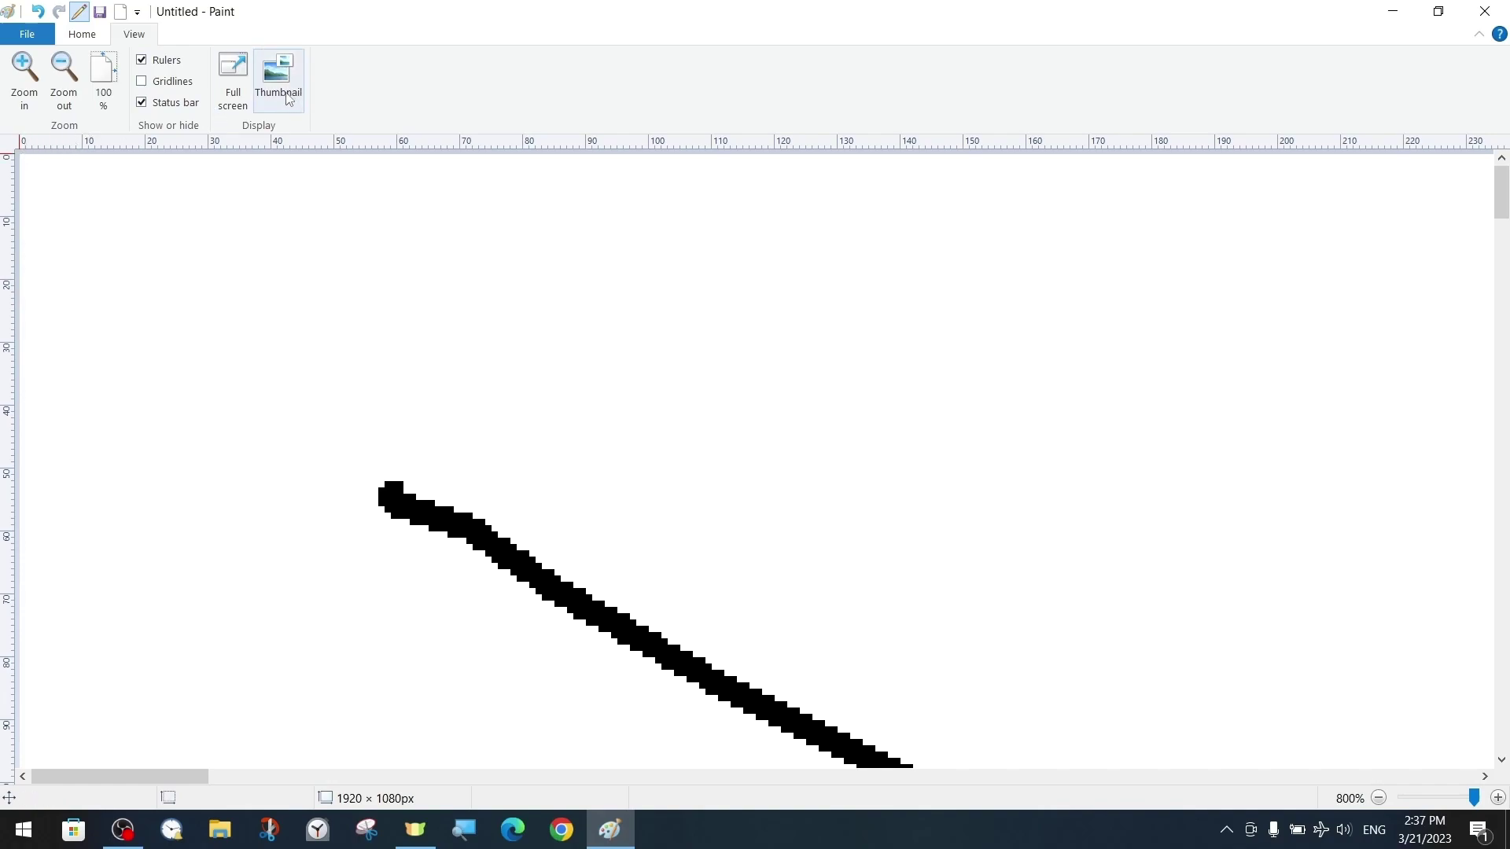
Step: Turn on pixel gridlines, then draw and erase a few test pixels at the corner
left_click(171, 84)
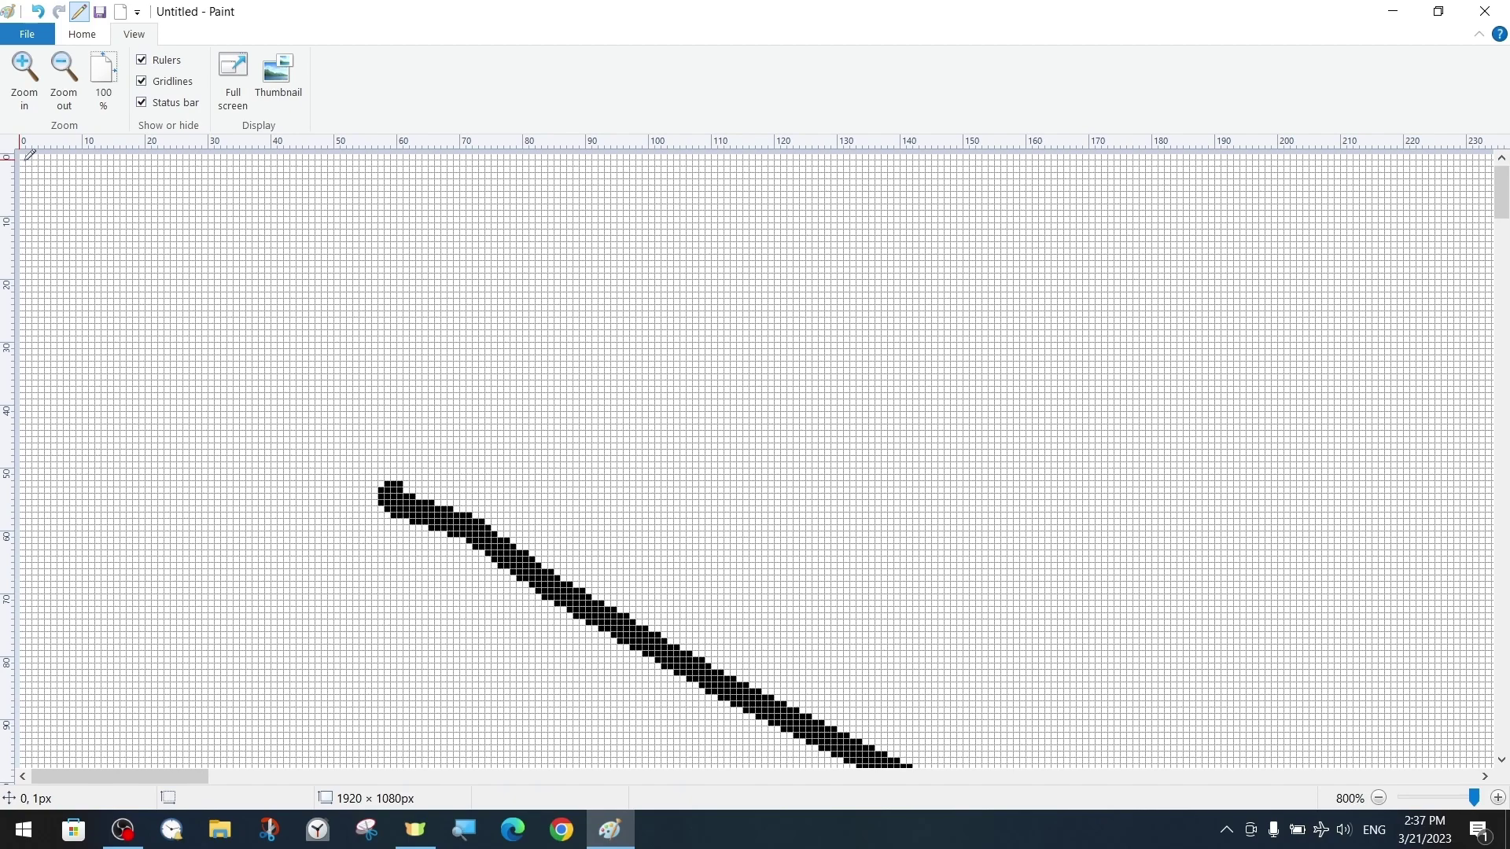
left_click_drag(28, 157, 22, 162)
right_click(25, 157)
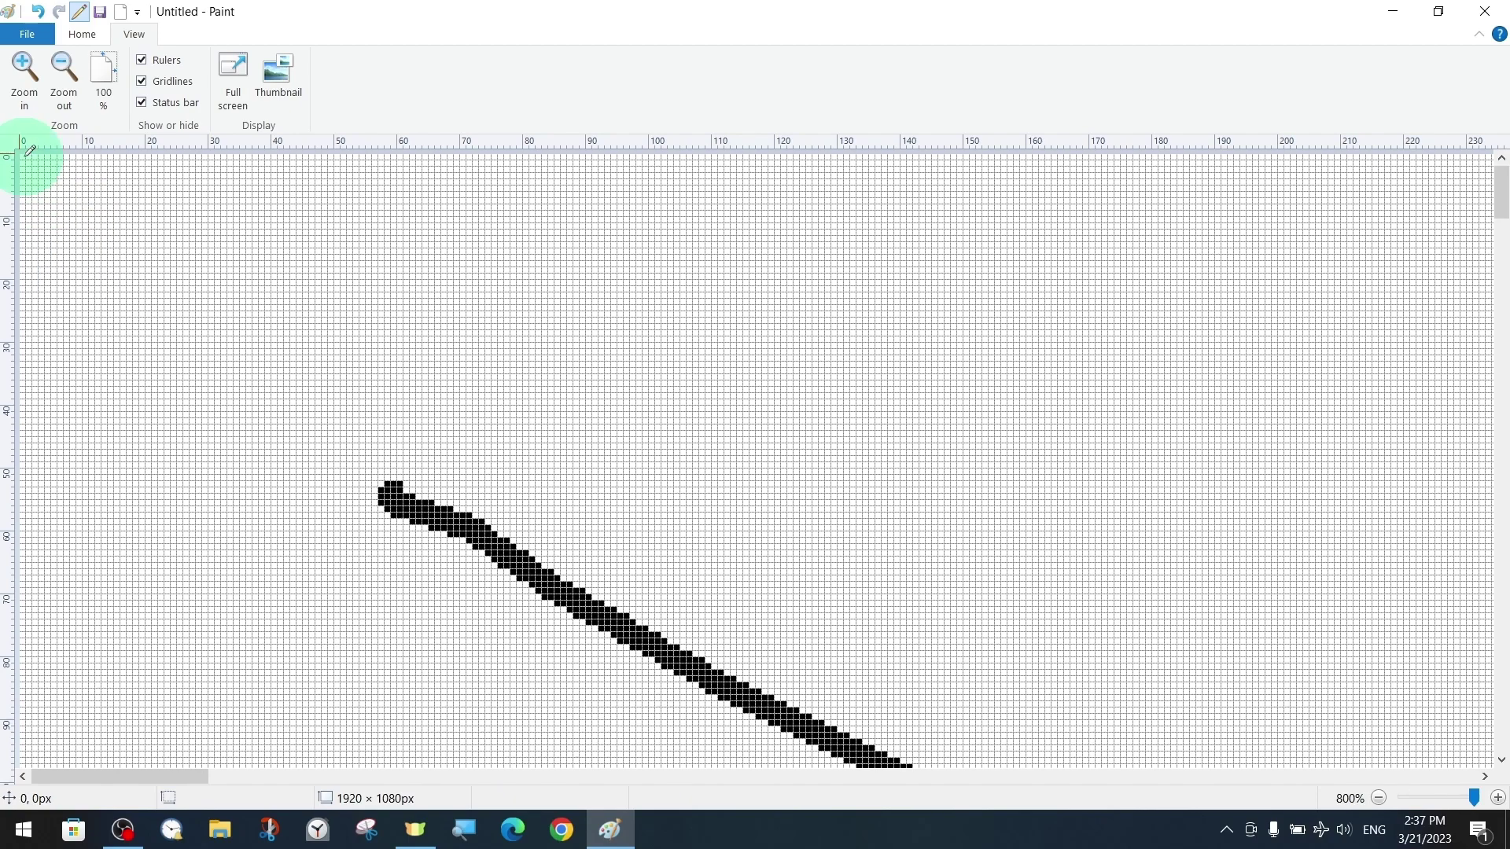
left_click(82, 34)
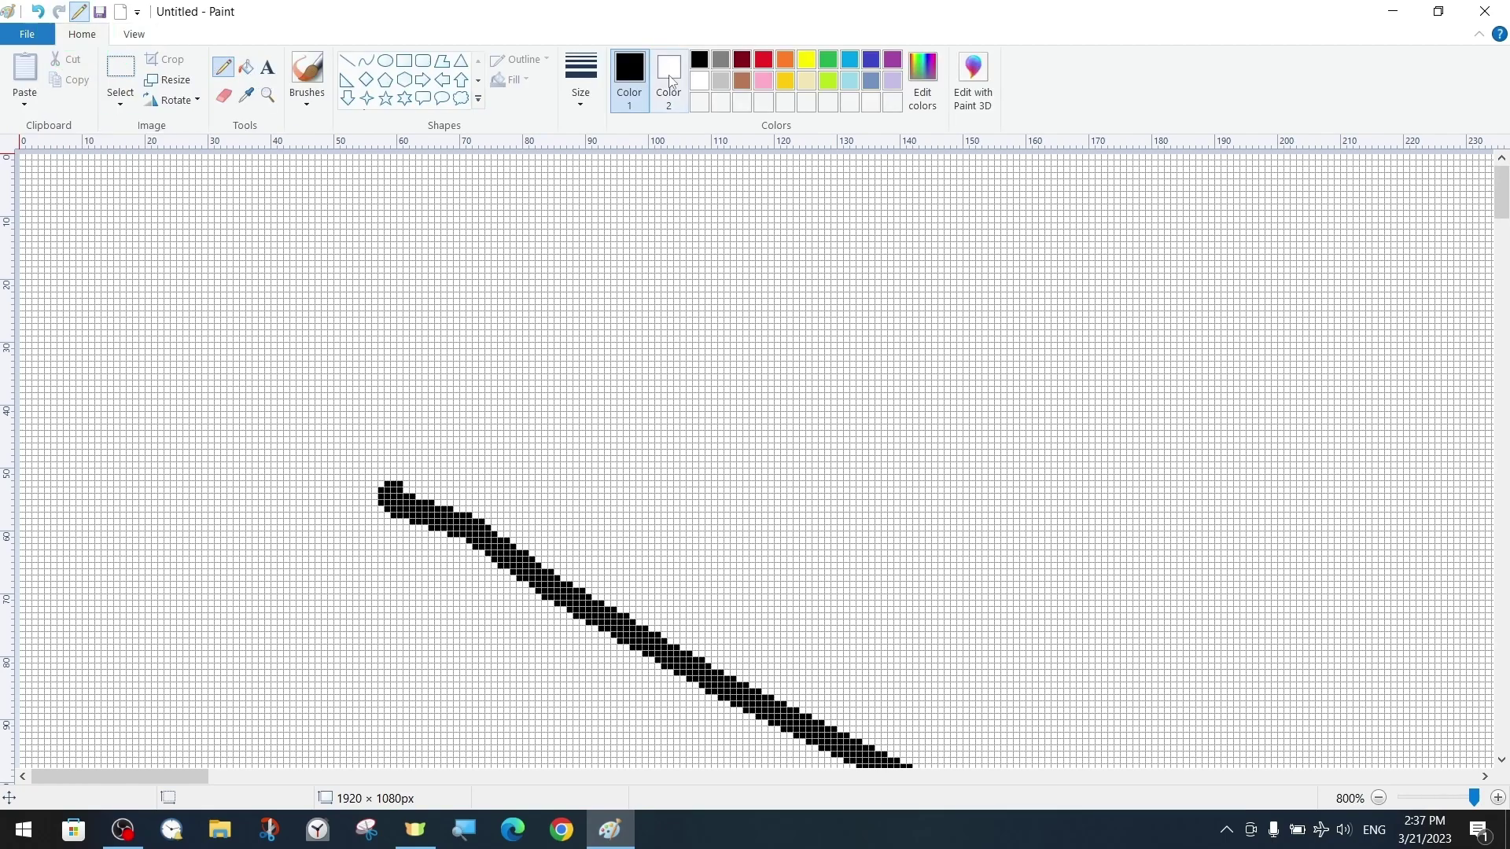
Step: With the thinnest pencil, mark the top row of pixels out to pixel 16
left_click(580, 78)
left_click(624, 246)
left_click(22, 157)
left_click(28, 157)
left_click(35, 156)
left_click(41, 156)
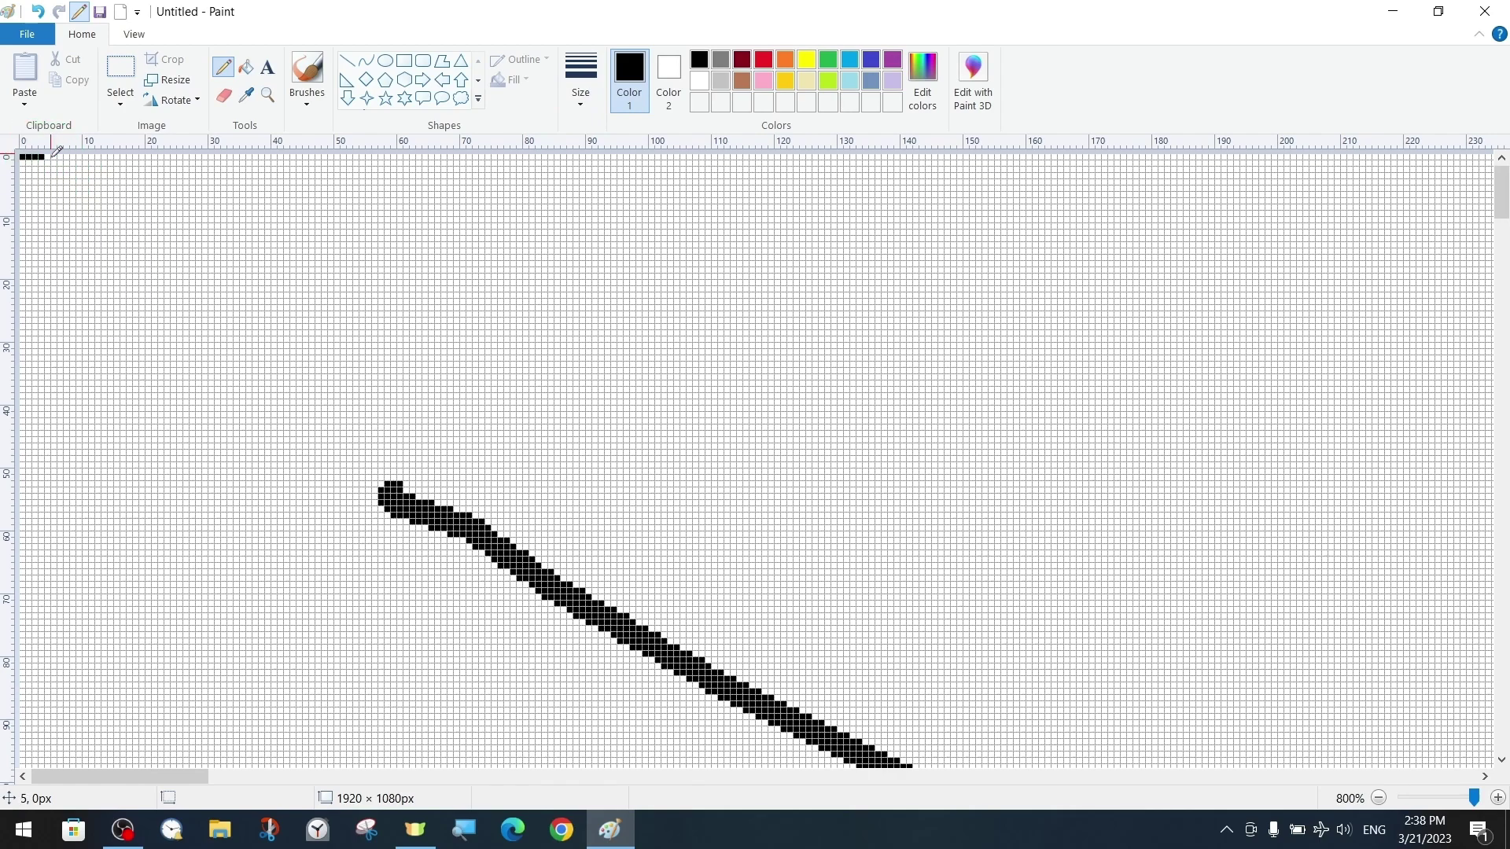
left_click(47, 157)
left_click(54, 156)
left_click(60, 156)
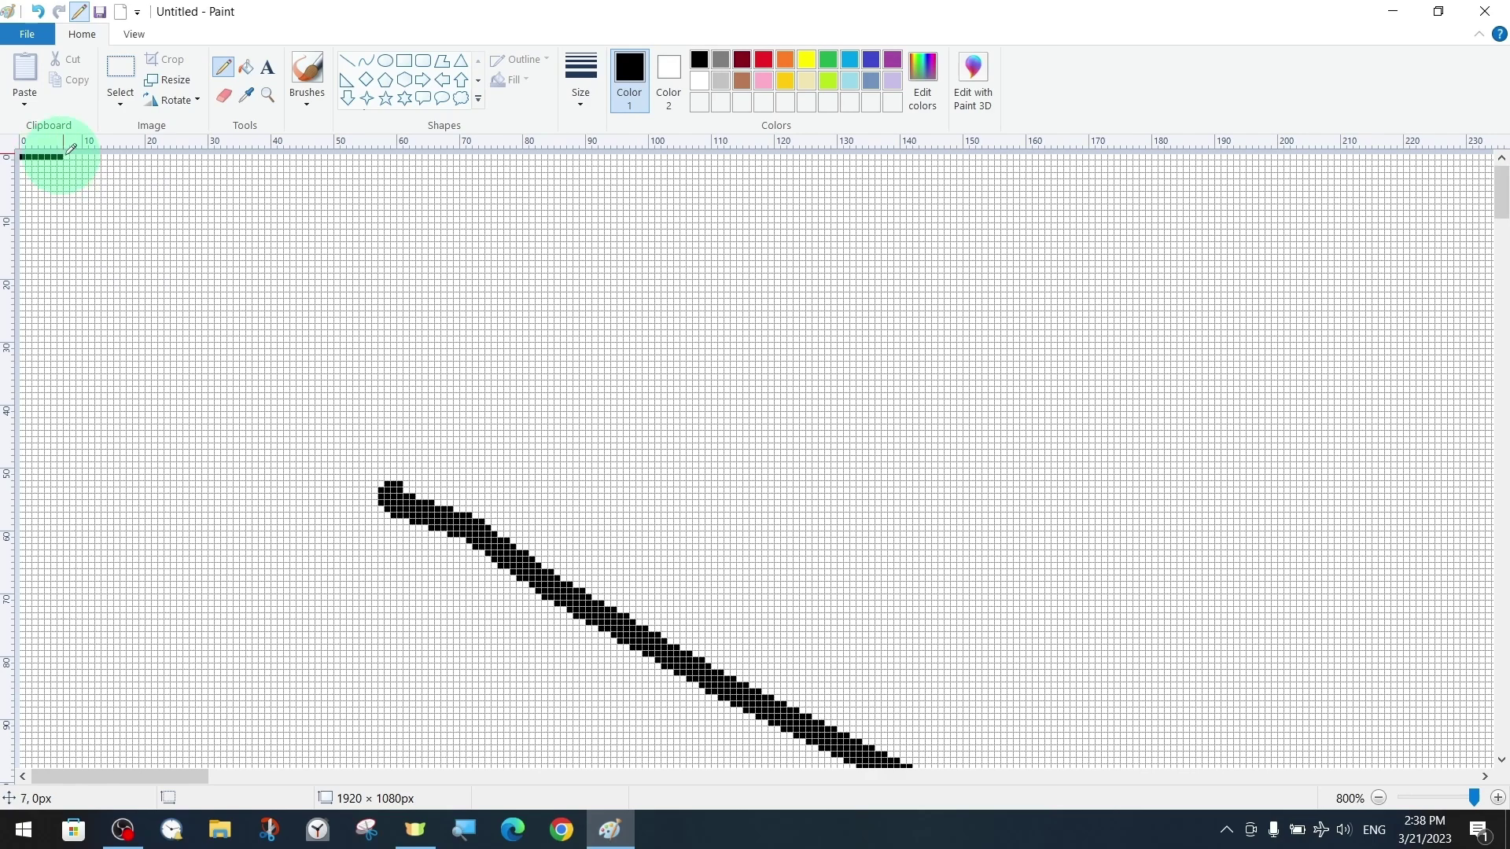
left_click(66, 156)
left_click_drag(85, 155, 182, 155)
Step: Draw the left column down to row 29 and dots at (1,1)–(3,3), (5,5), (10,10), (20,20)
left_click_drag(22, 158, 22, 281)
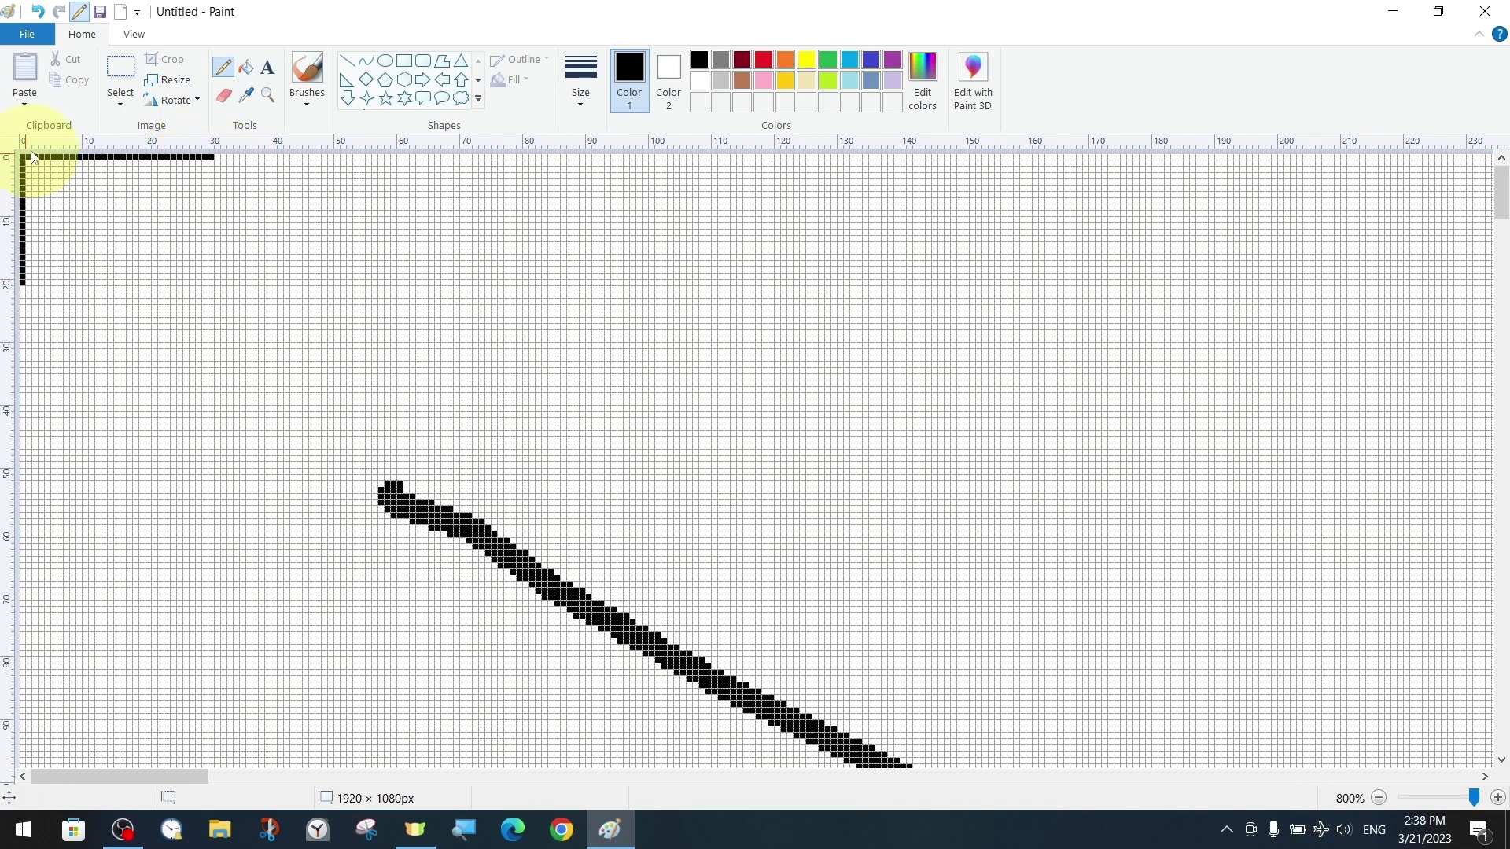
left_click(85, 219)
left_click(148, 282)
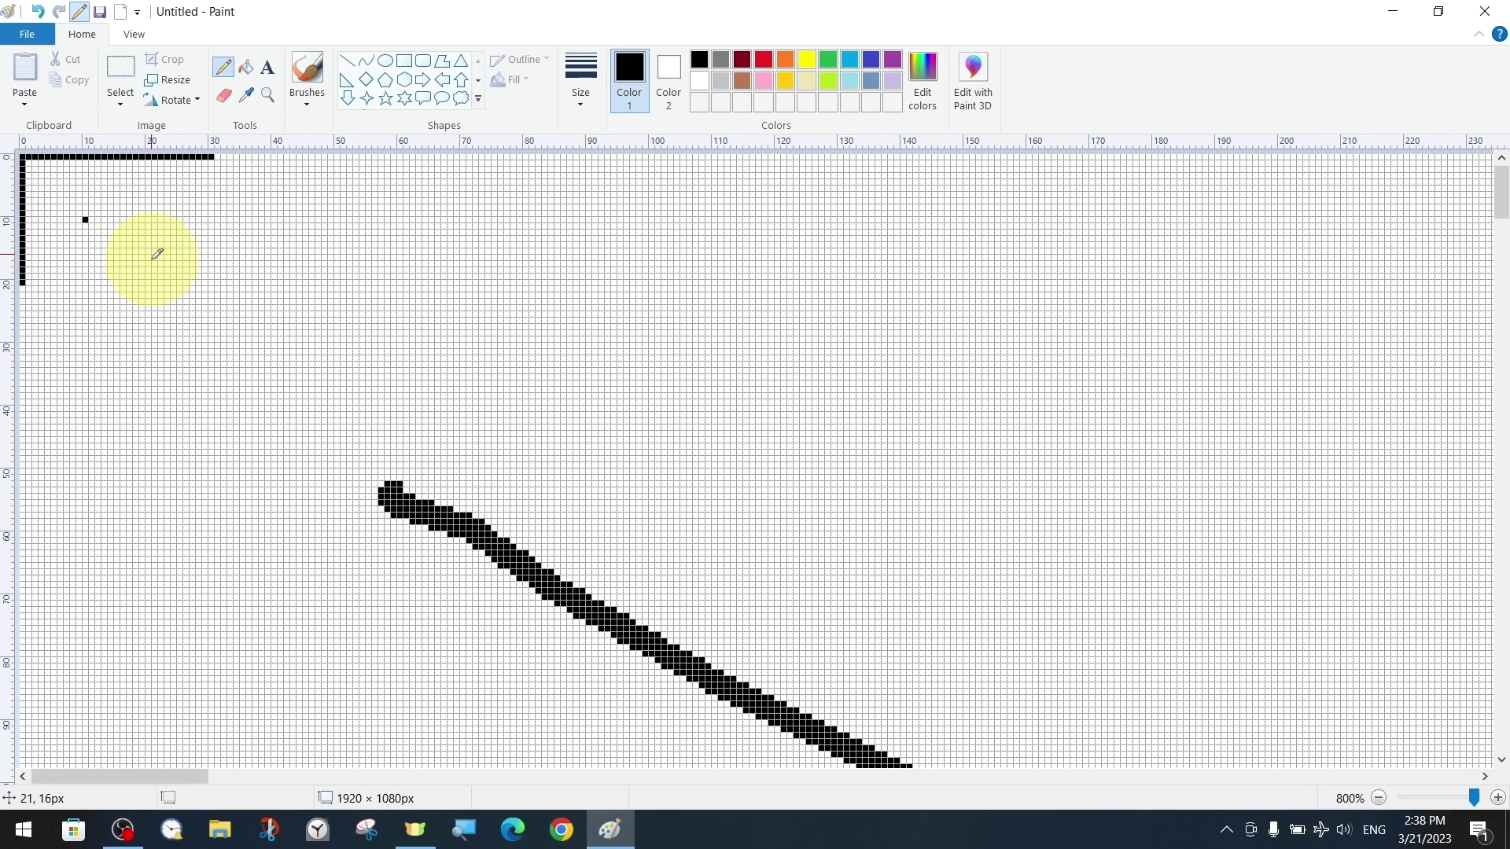
left_click_drag(22, 287, 22, 346)
left_click(54, 188)
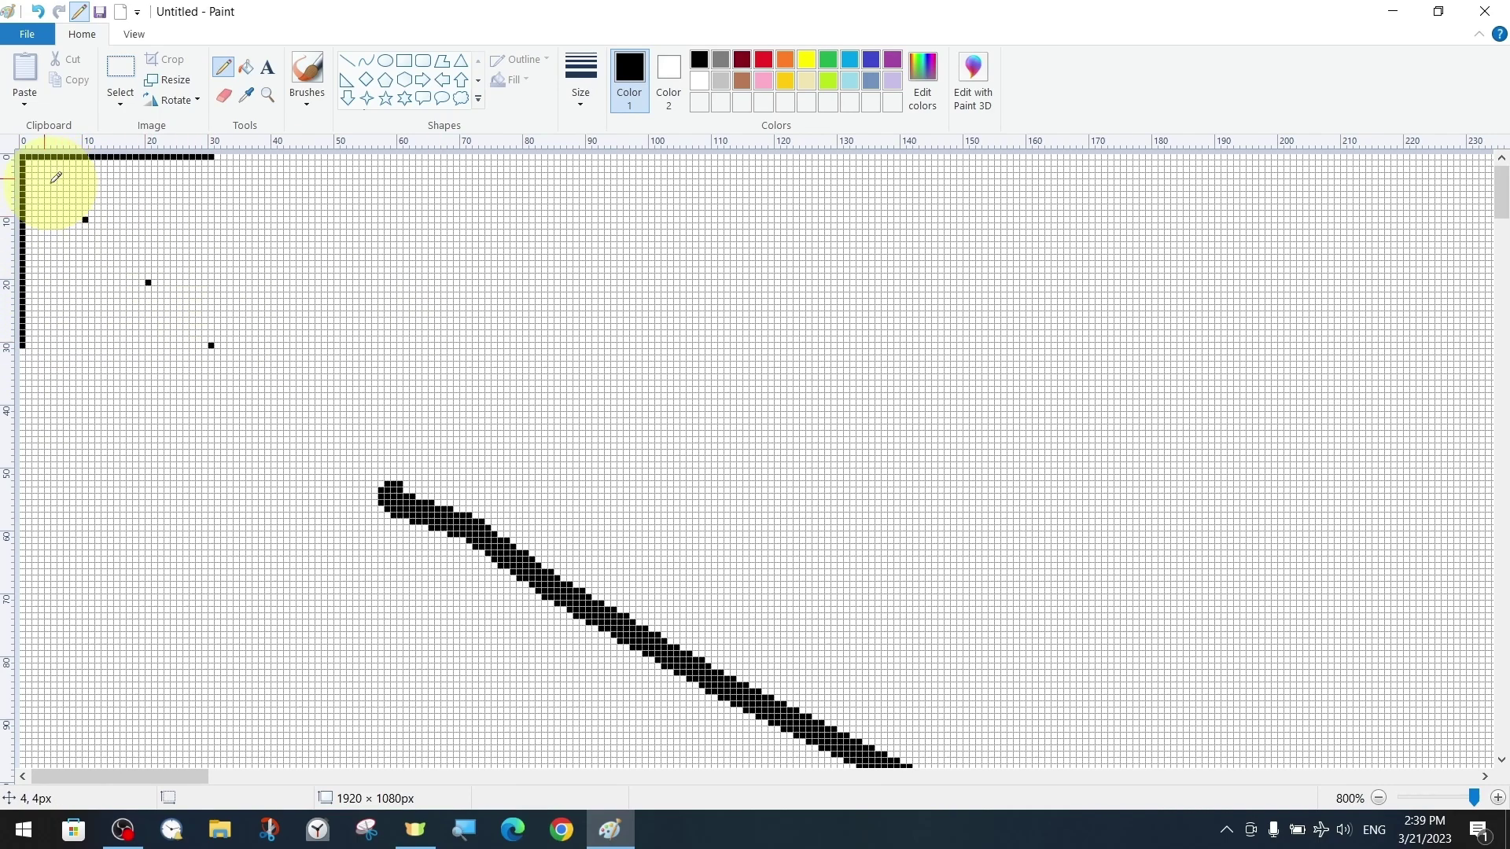
left_click(41, 175)
left_click(34, 169)
left_click(28, 162)
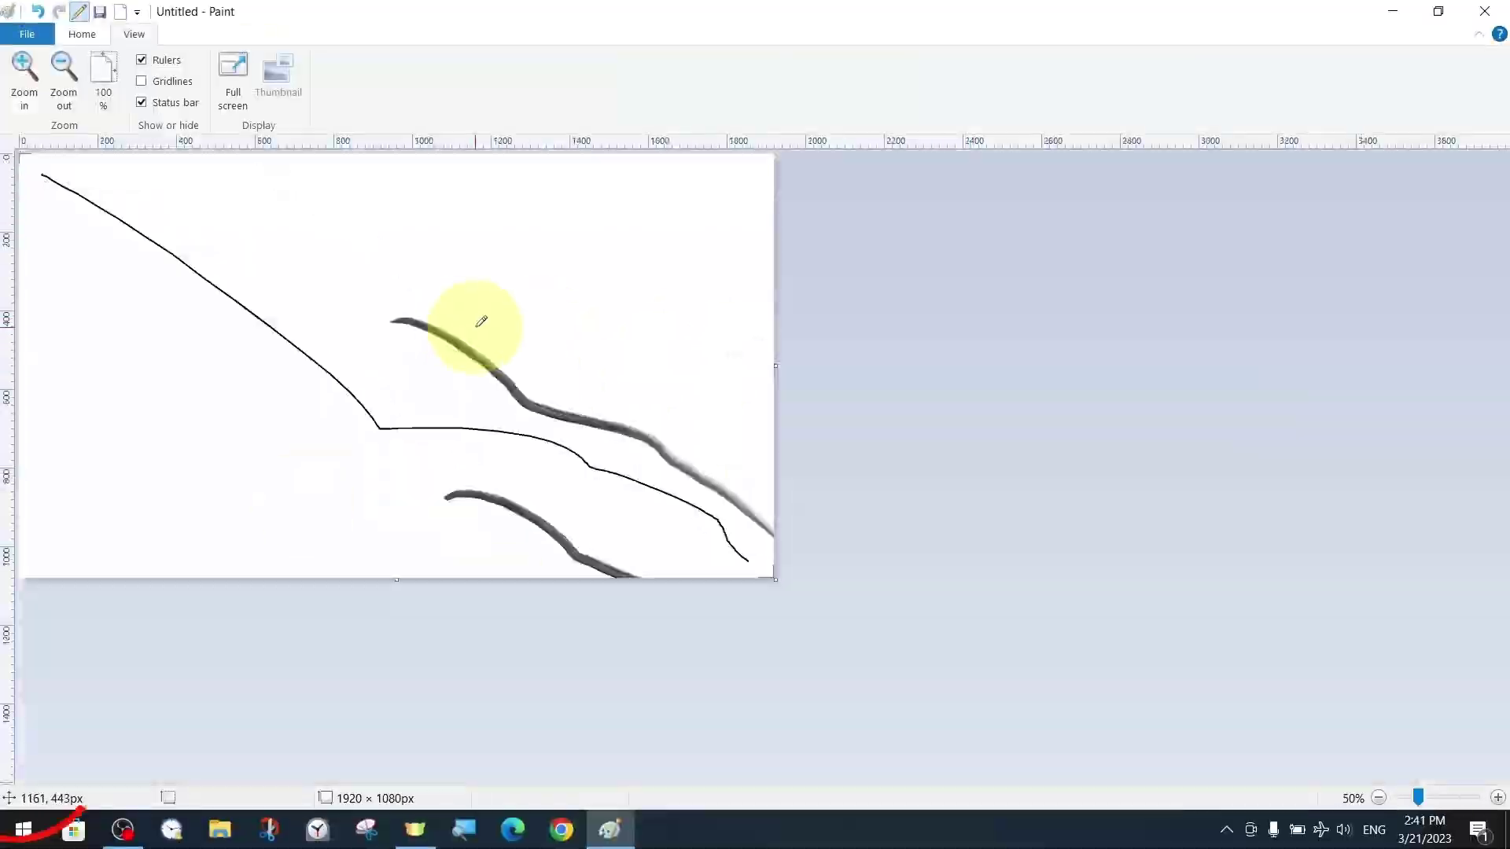
Step: Brush 'Canvas' and a check mark, deleting a faulty part of the second 'a' and undoing a stroke
left_click_drag(639, 579, 653, 662)
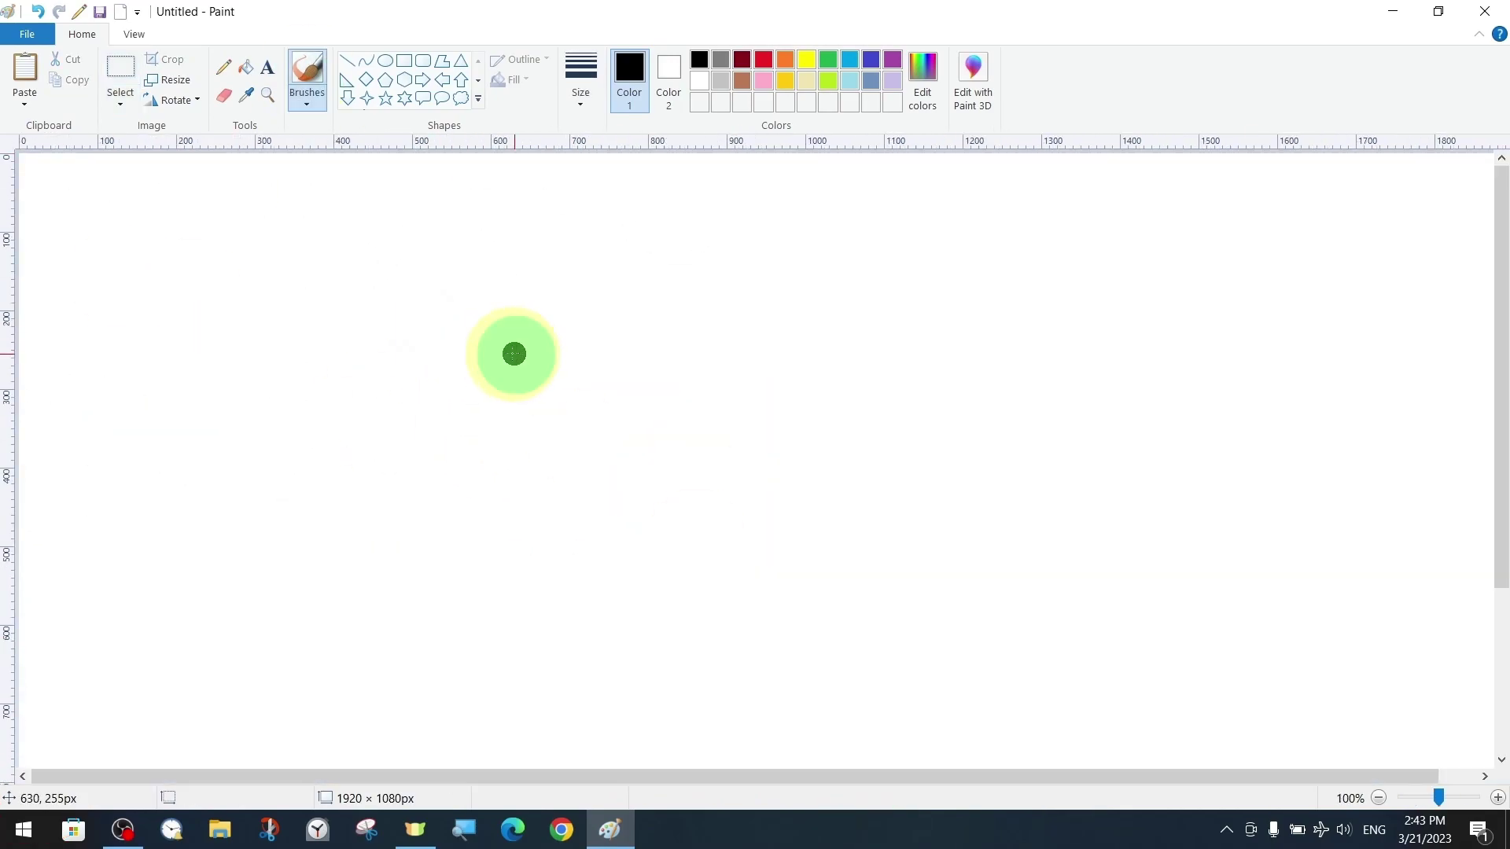
mouse_move(514, 354)
left_mouse_down()
mouse_move(287, 432)
mouse_move(664, 488)
mouse_move(940, 441)
mouse_move(905, 632)
left_mouse_up()
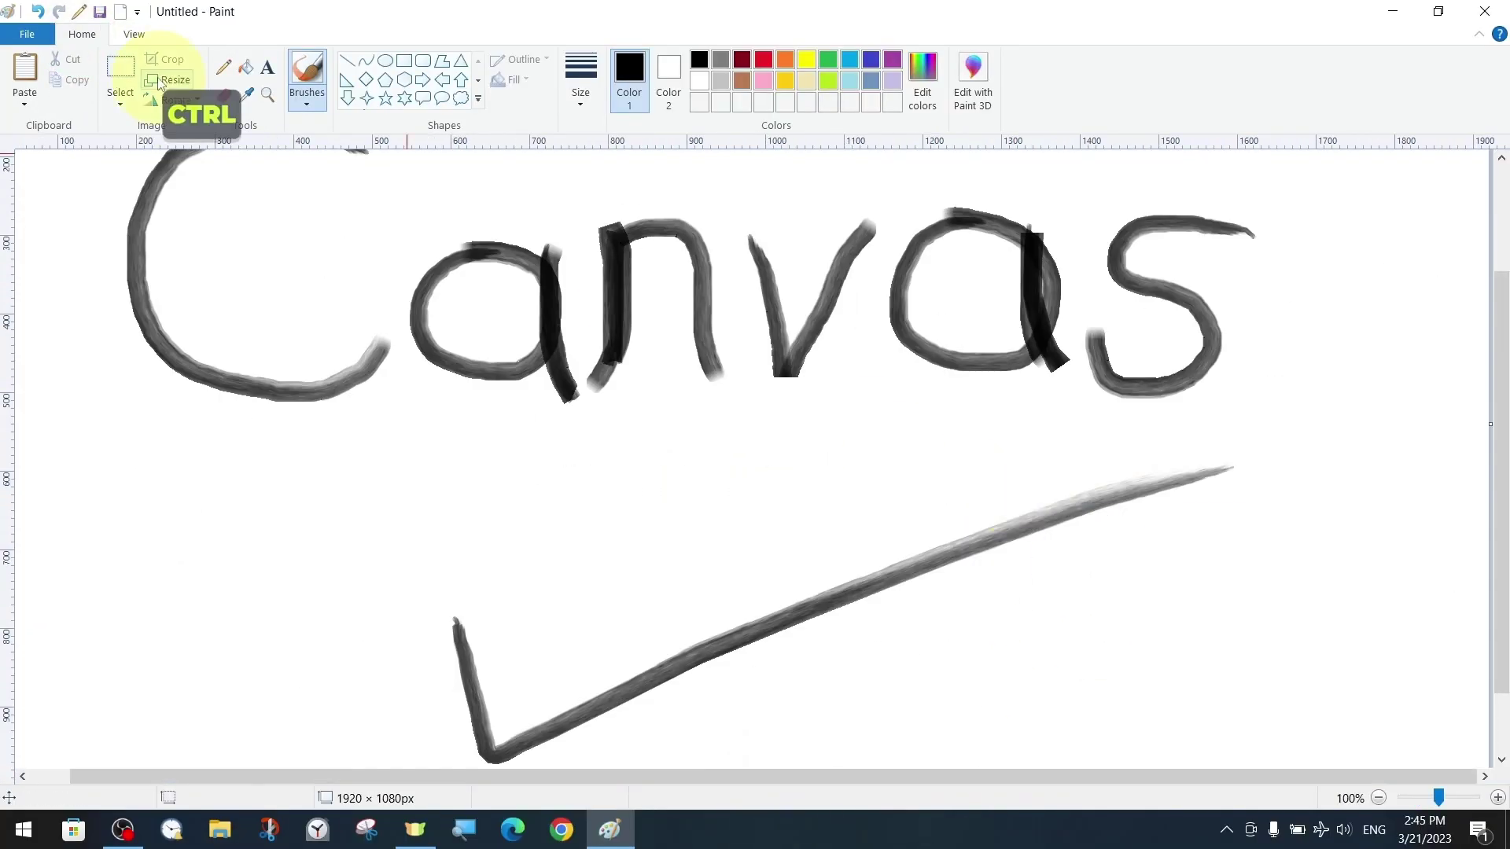
left_click_drag(889, 234, 968, 319)
key("Delete")
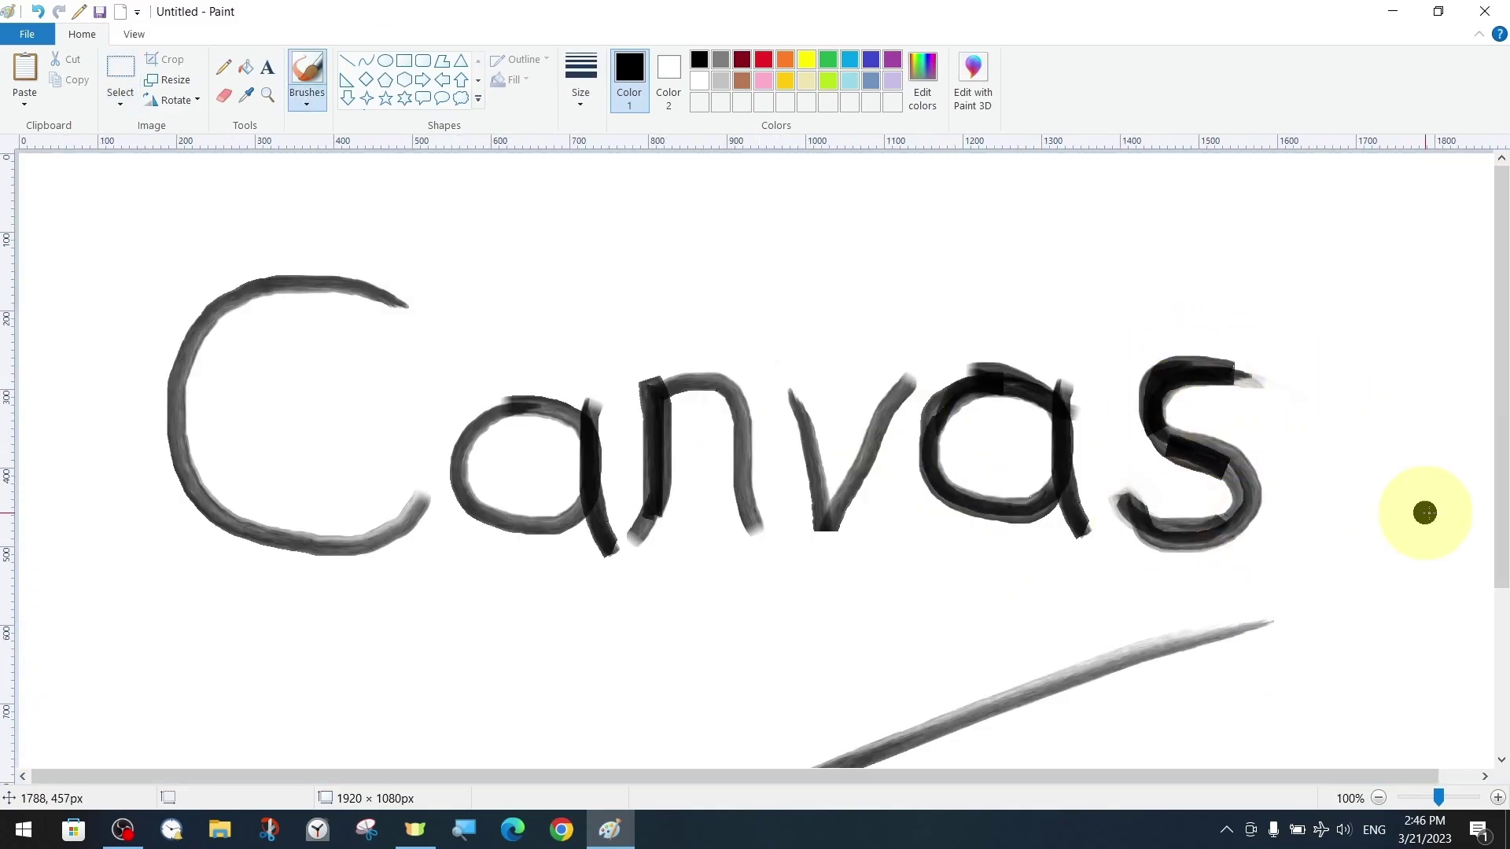
key("ctrl+z")
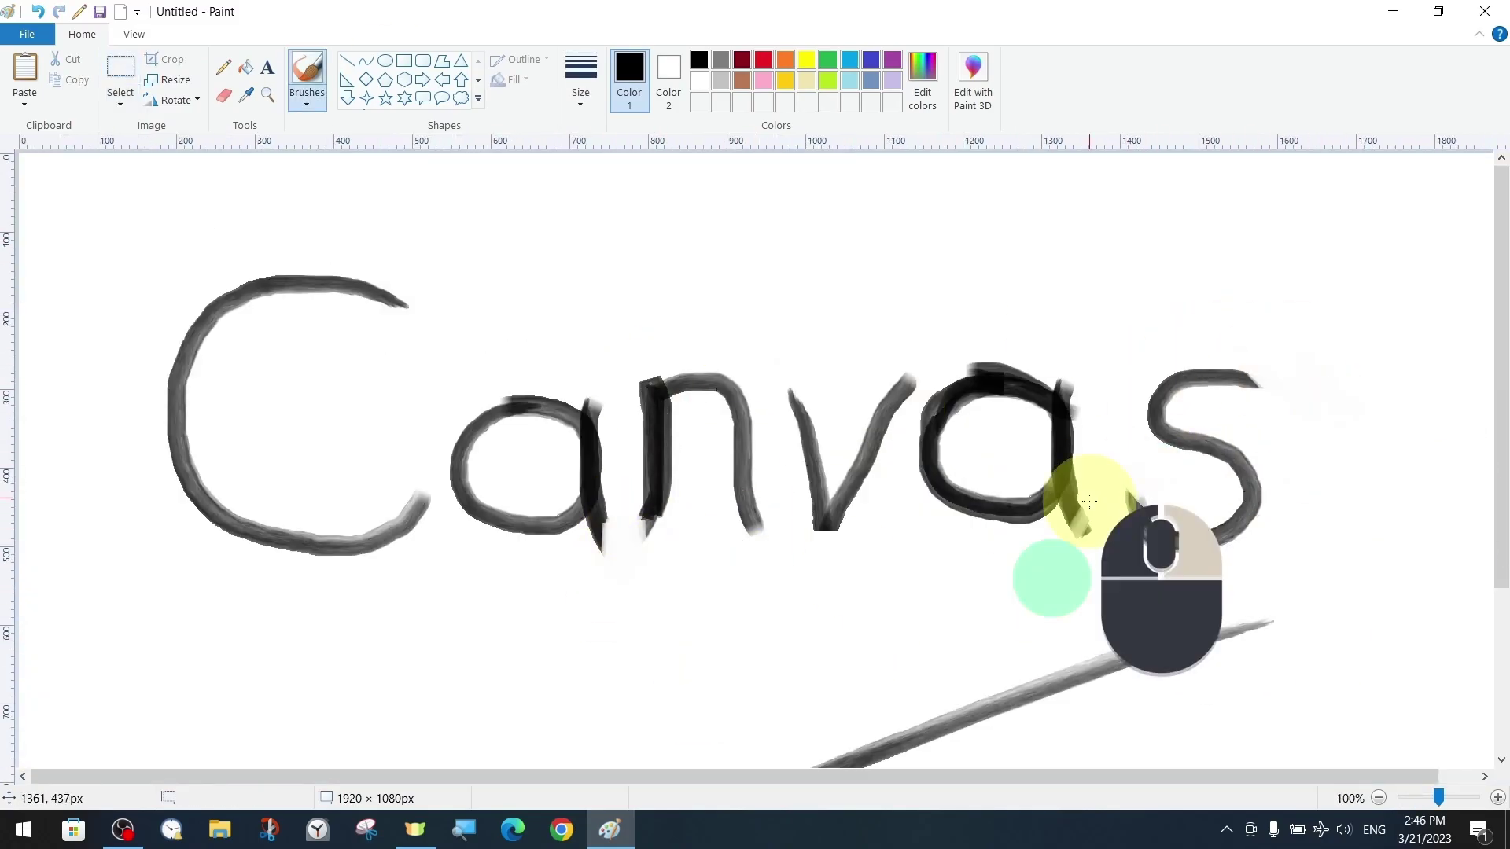